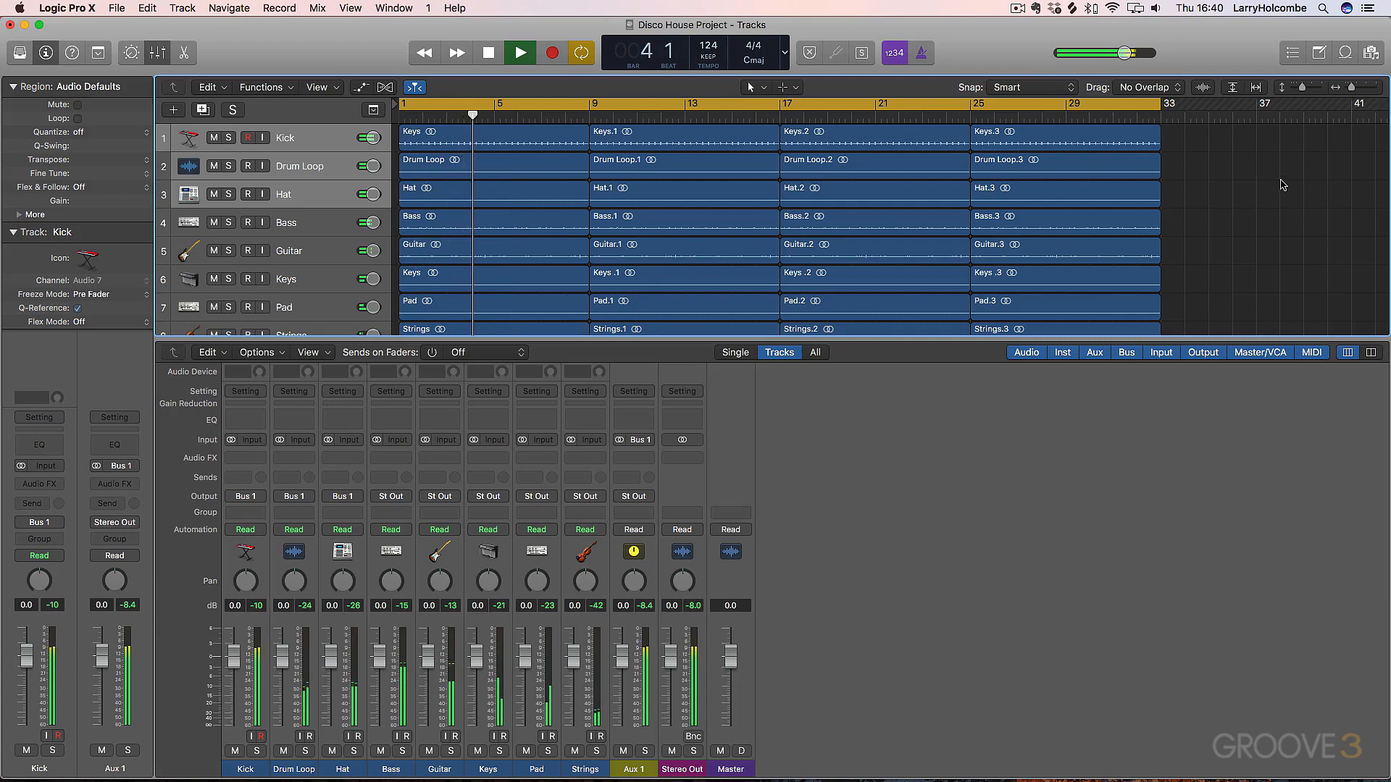
Stop playback and insert the FilterFreak1 plug-in on the Stereo Out channel
key(space)
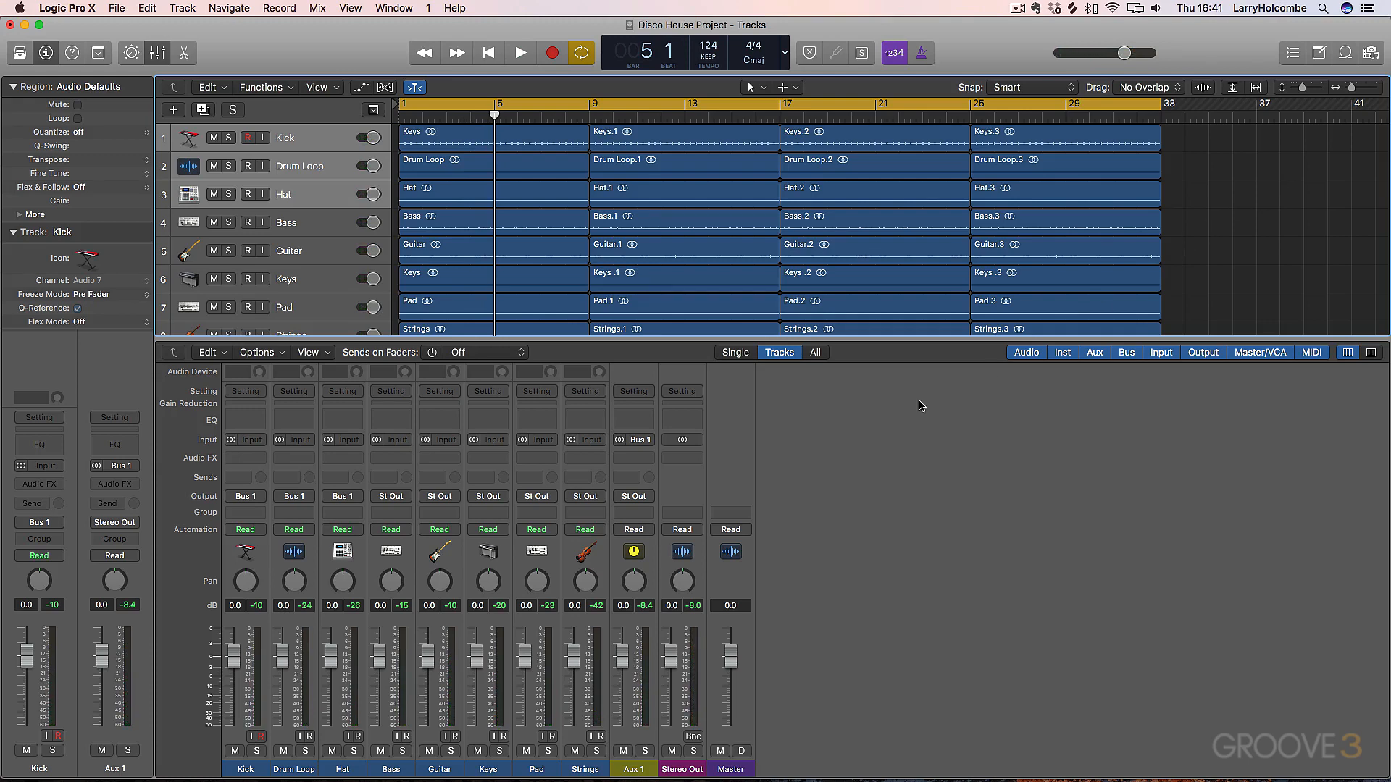
click(682, 458)
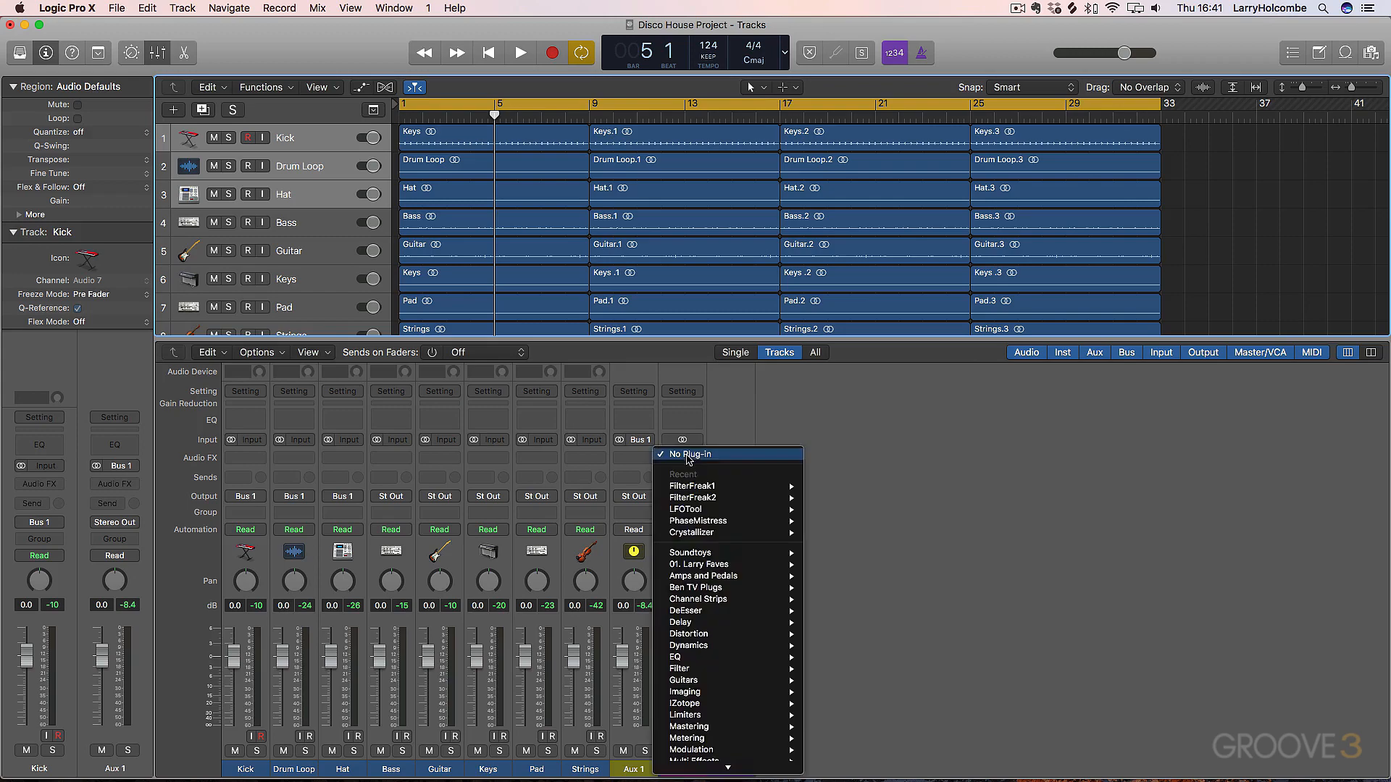
mouse_move(688, 486)
click(826, 488)
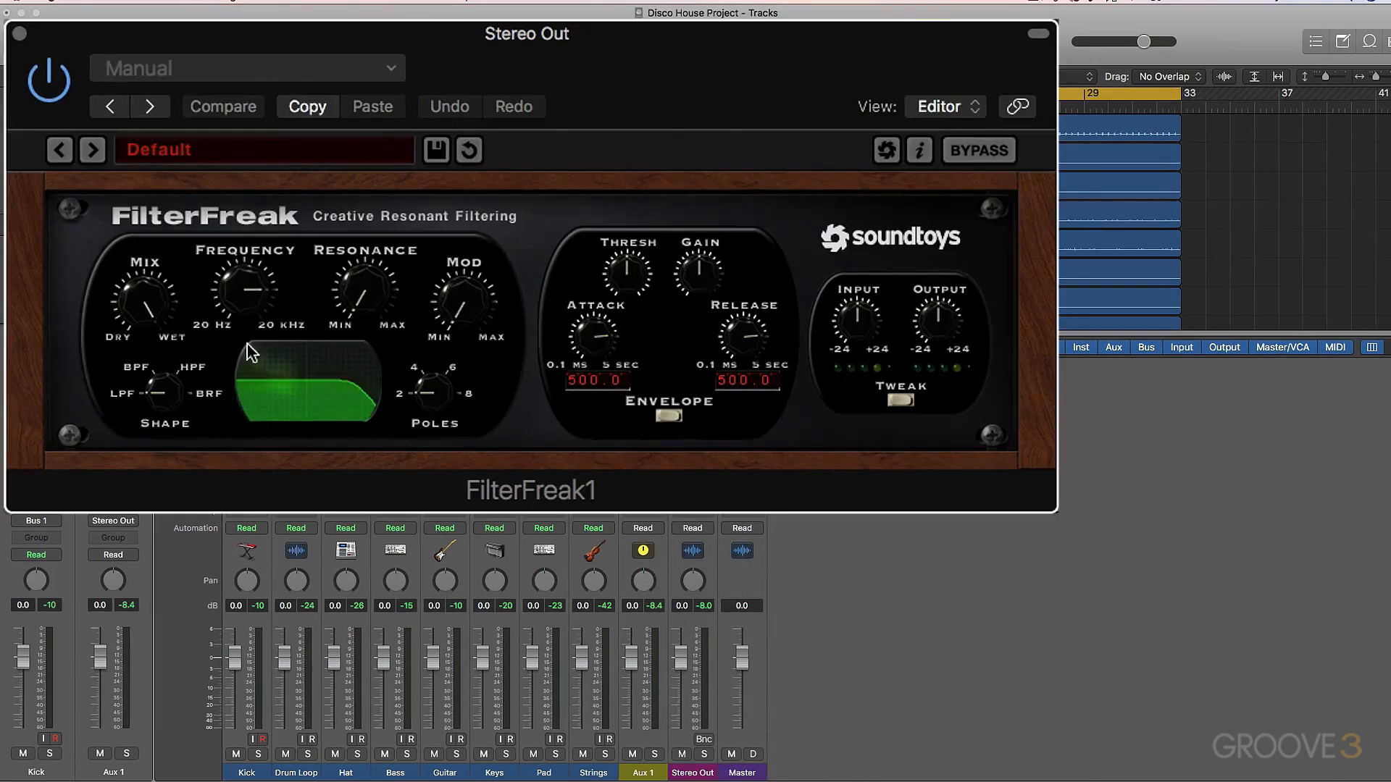
Set FilterFreak1 to an HPF shape with a lowered frequency, resonance about halfway and the mix fully dry
click(181, 362)
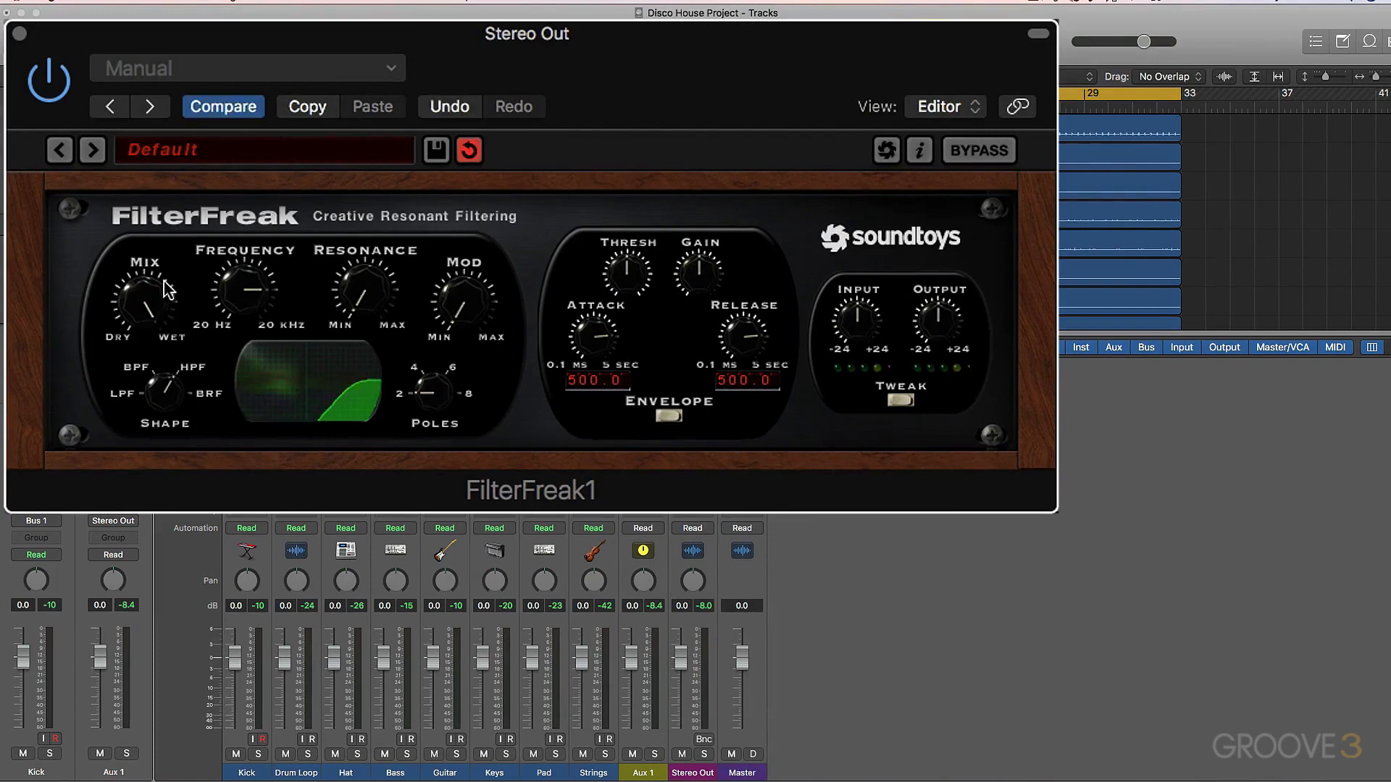
drag(239, 276, 253, 322)
drag(372, 308, 370, 235)
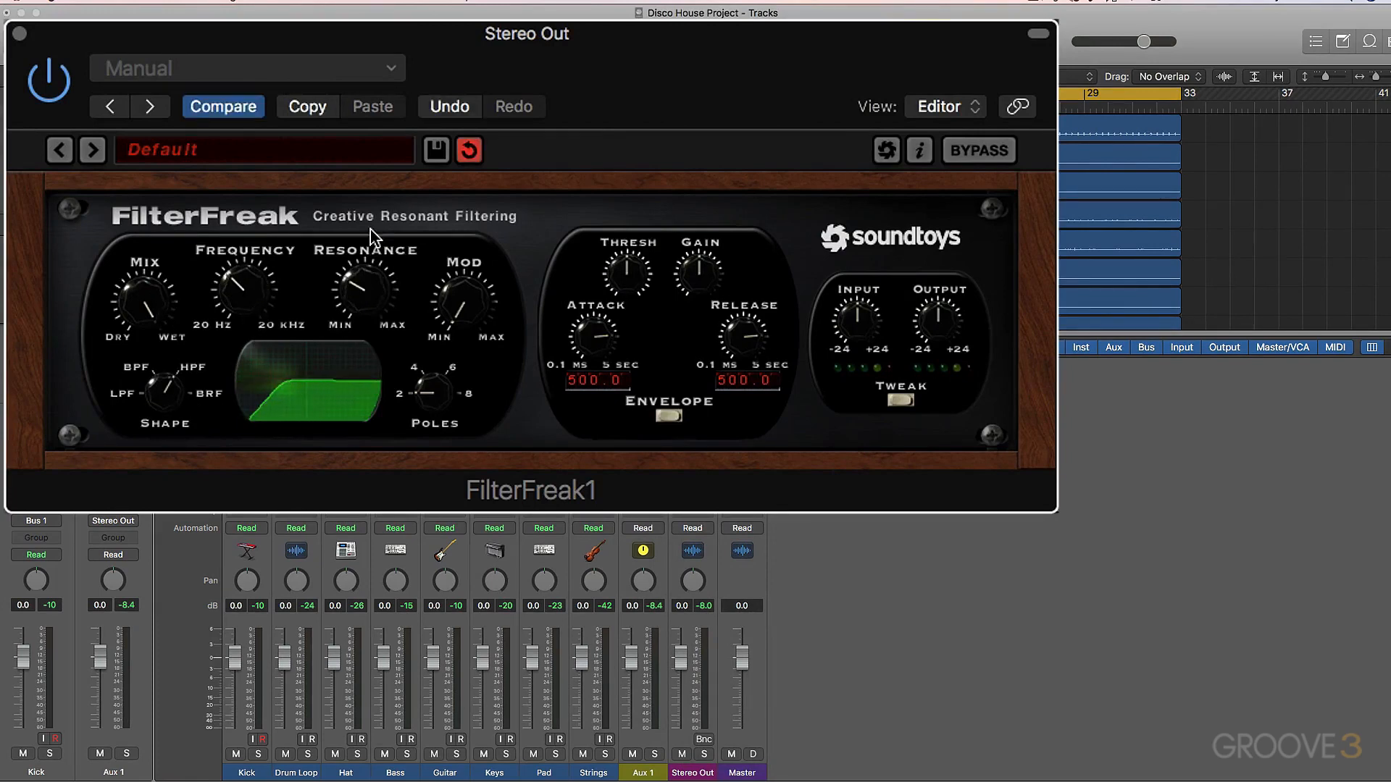
drag(372, 285, 373, 272)
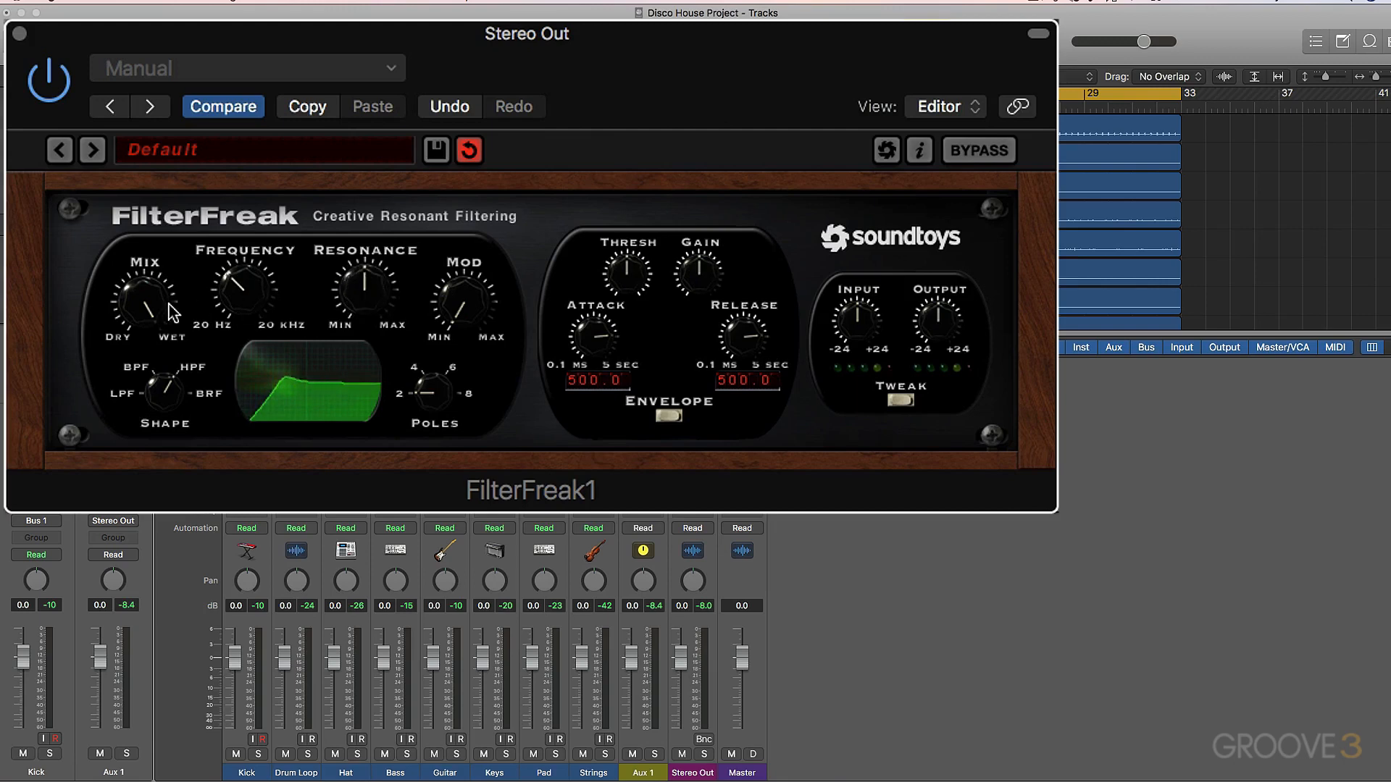
drag(171, 313, 146, 319)
Play the project and sweep the FilterFreak1 mix between dry and wet, finishing fully dry
key(space)
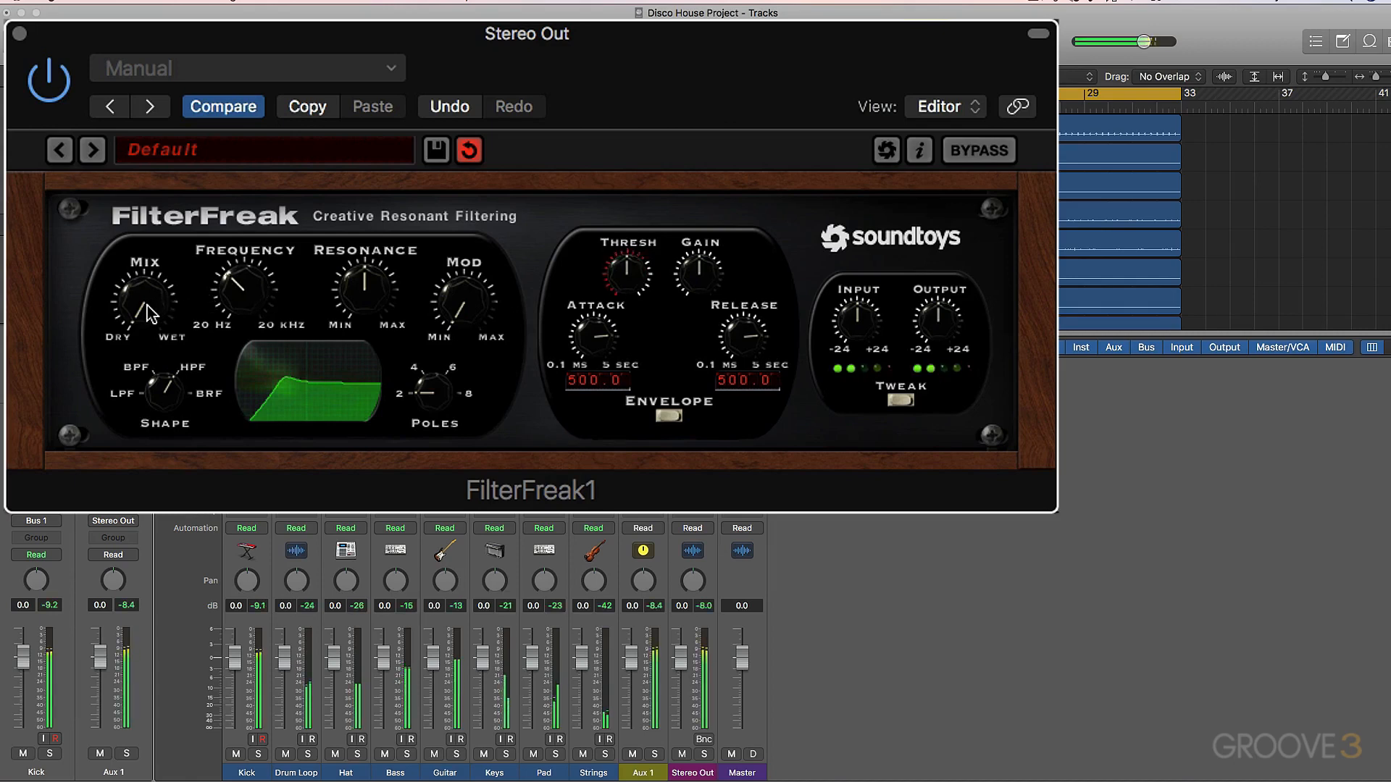
drag(148, 305, 149, 210)
drag(144, 298, 124, 472)
drag(145, 335, 145, 239)
drag(142, 15, 149, 780)
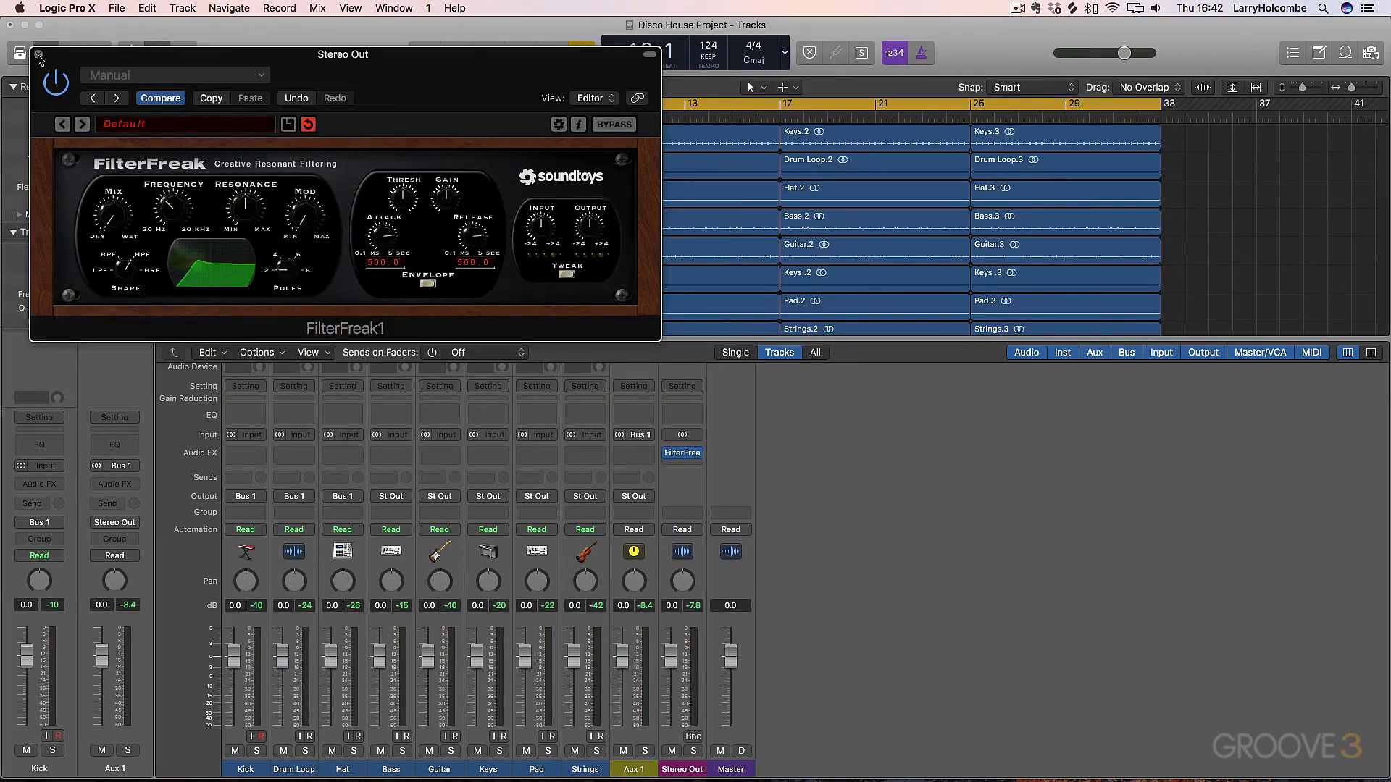
Close the plug-in window, bypass FilterFreak1 on Stereo Out, and insert FilterFreak1 on the Aux 1 channel
click(20, 34)
mouse_move(670, 457)
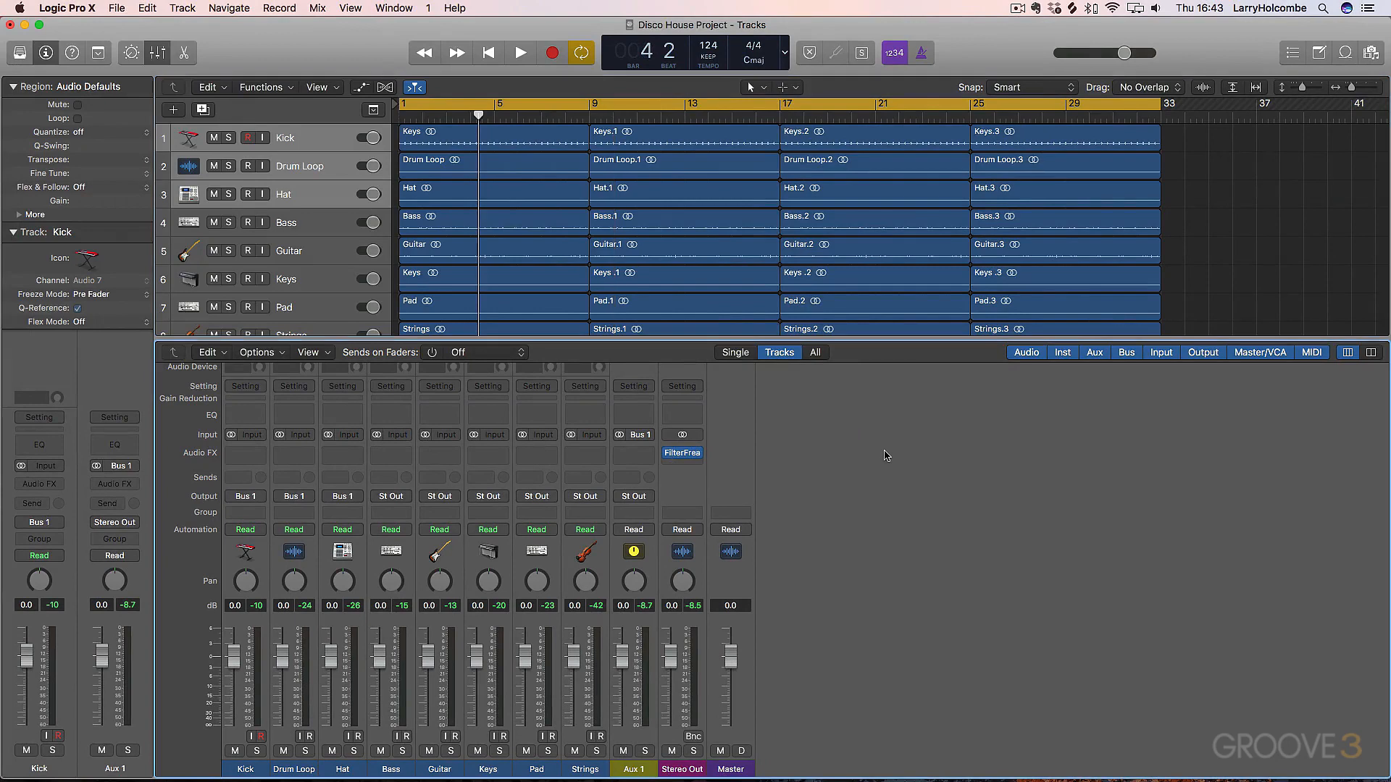
click(668, 455)
click(629, 454)
mouse_move(692, 482)
click(779, 482)
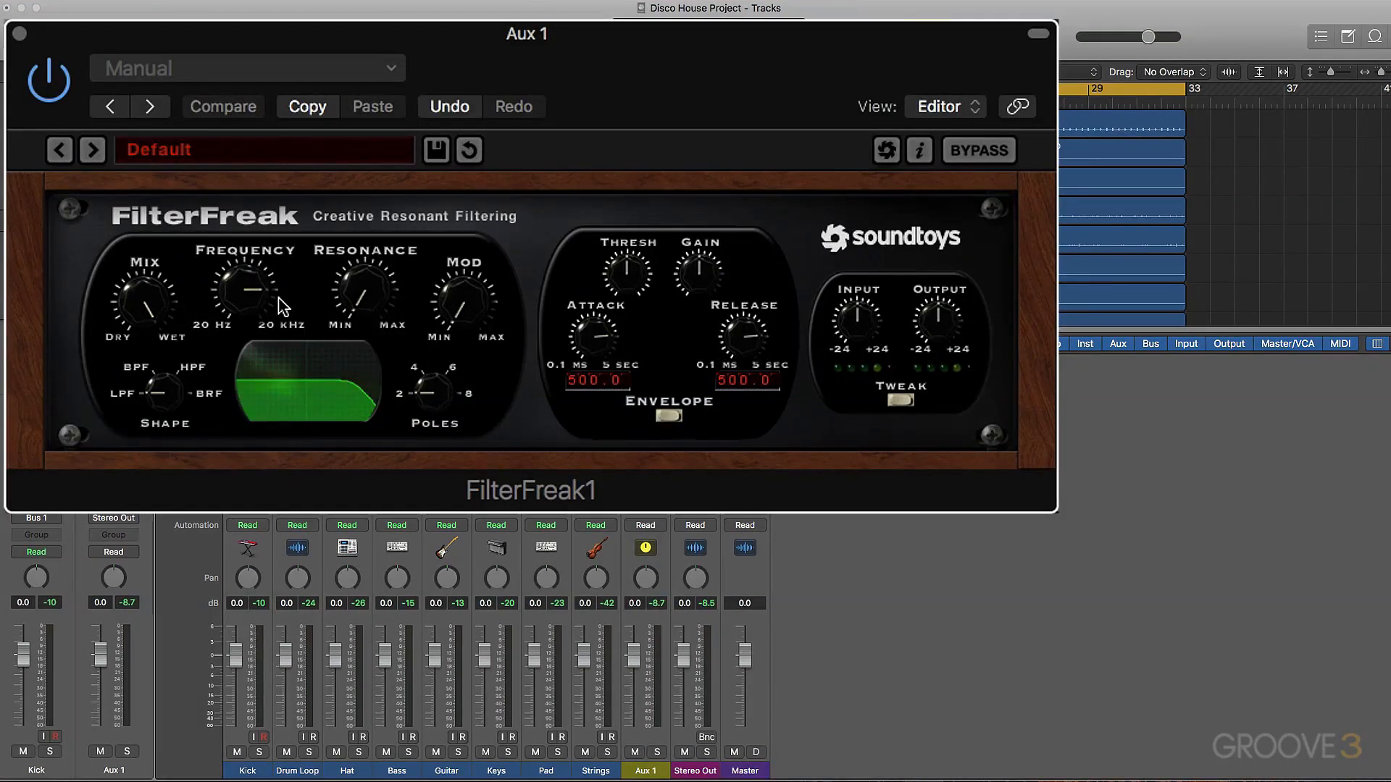
Raise the Aux 1 filter frequency to its maximum and set the analog style to Fat in the tweak section
drag(252, 308, 259, 153)
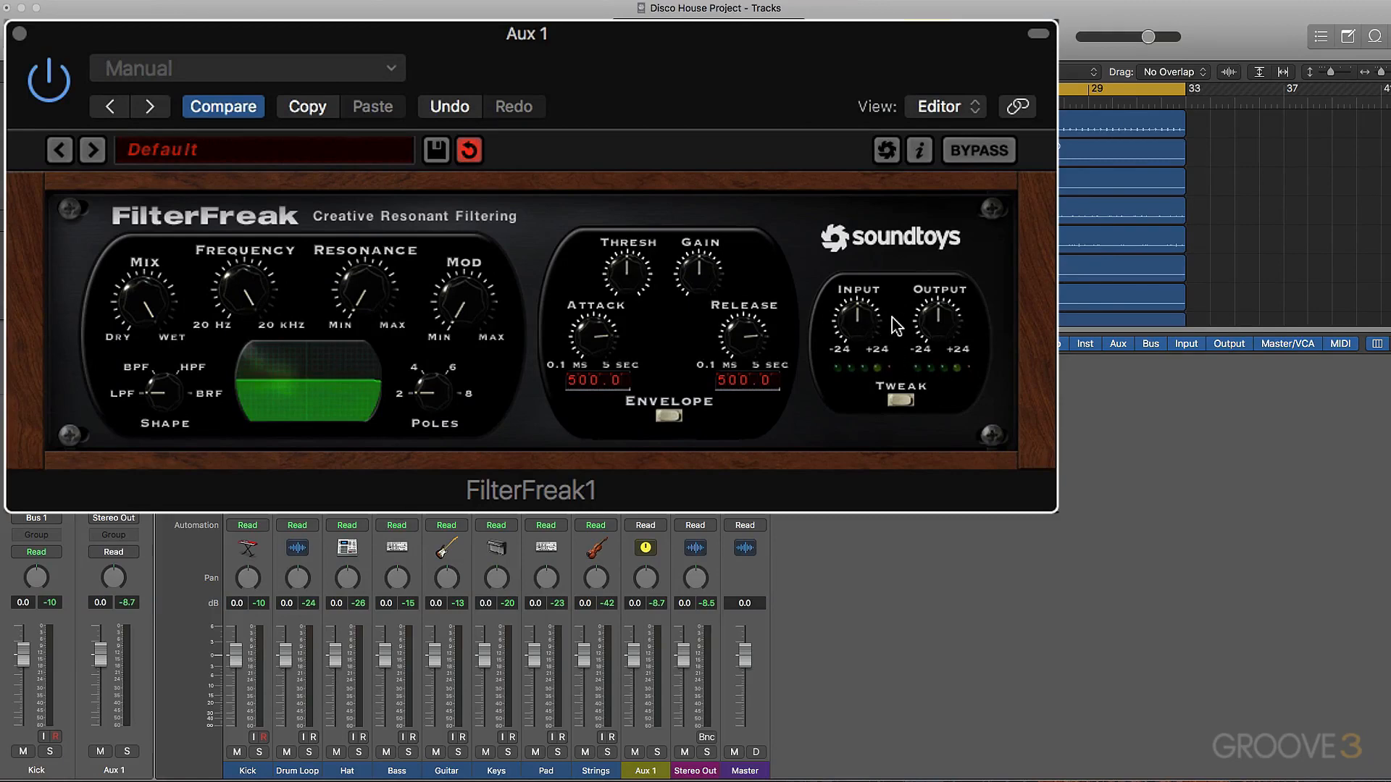
click(900, 400)
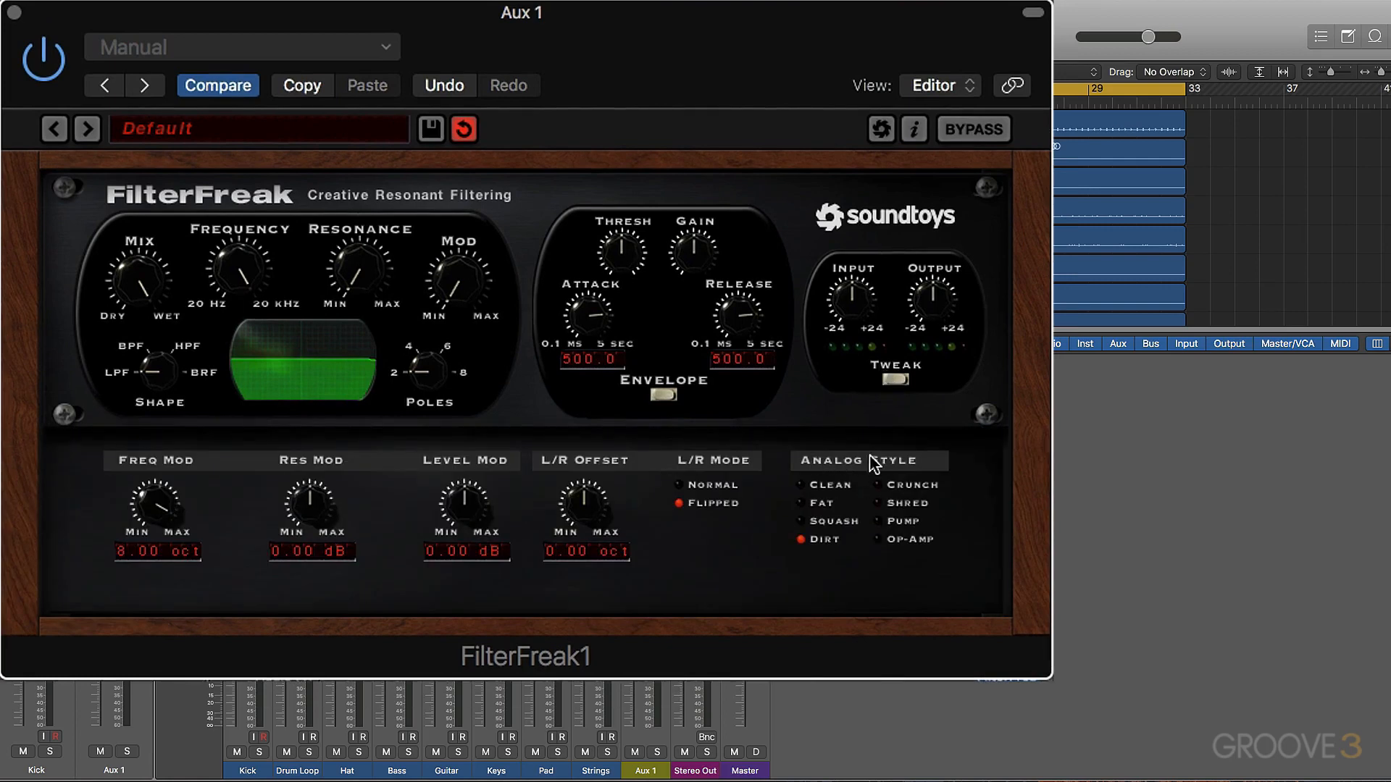
click(805, 502)
Raise the input and lower the output during playback, and compare the Fat sound with the plug-in bypassed
drag(862, 303, 934, 318)
key(space)
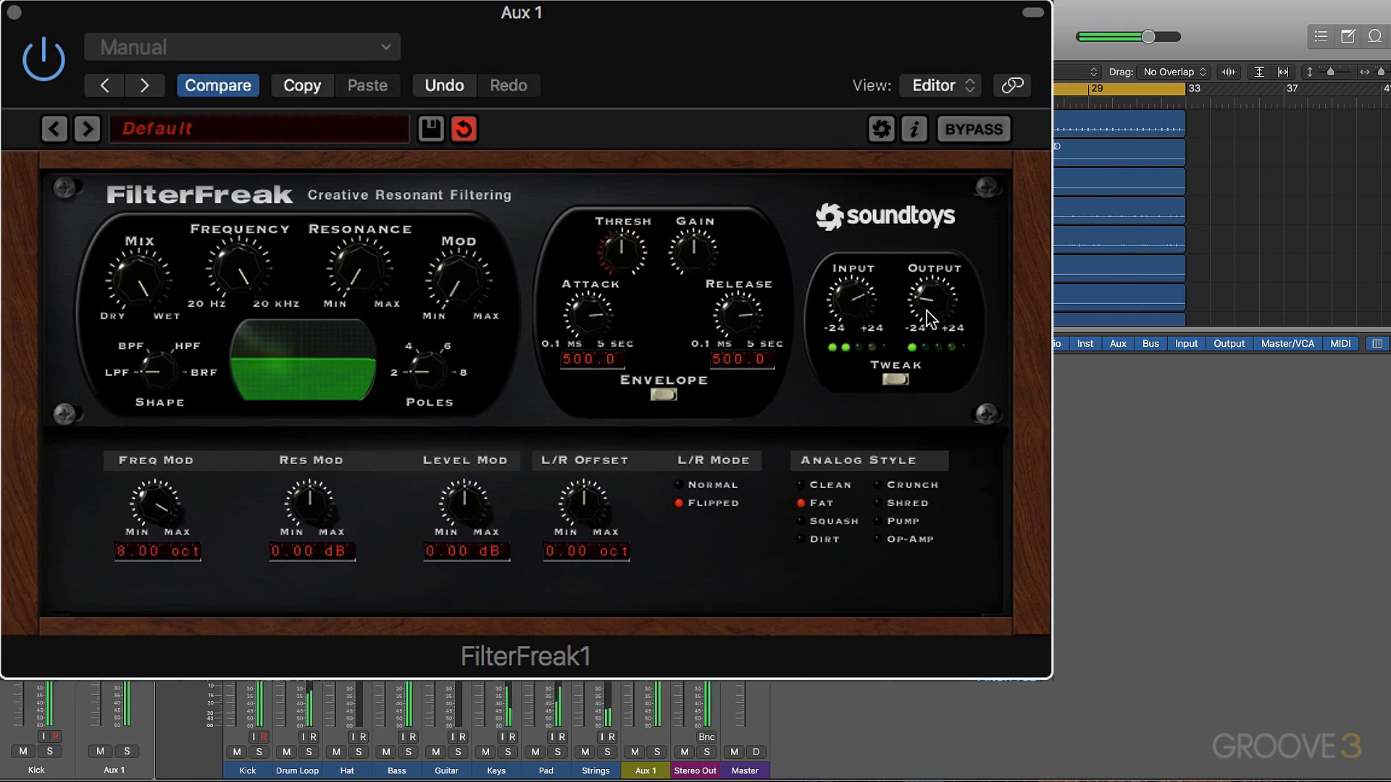
drag(871, 319, 858, 300)
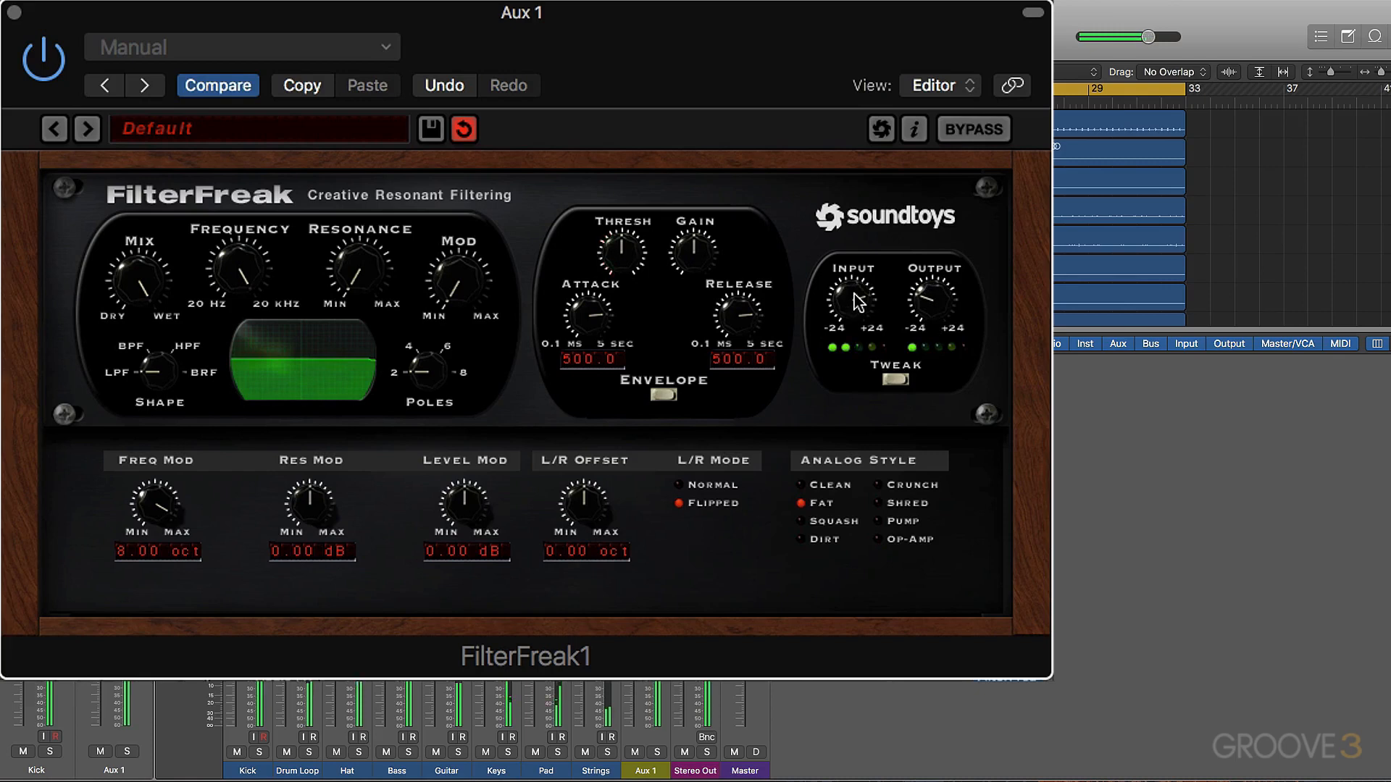
click(48, 67)
click(47, 67)
click(61, 55)
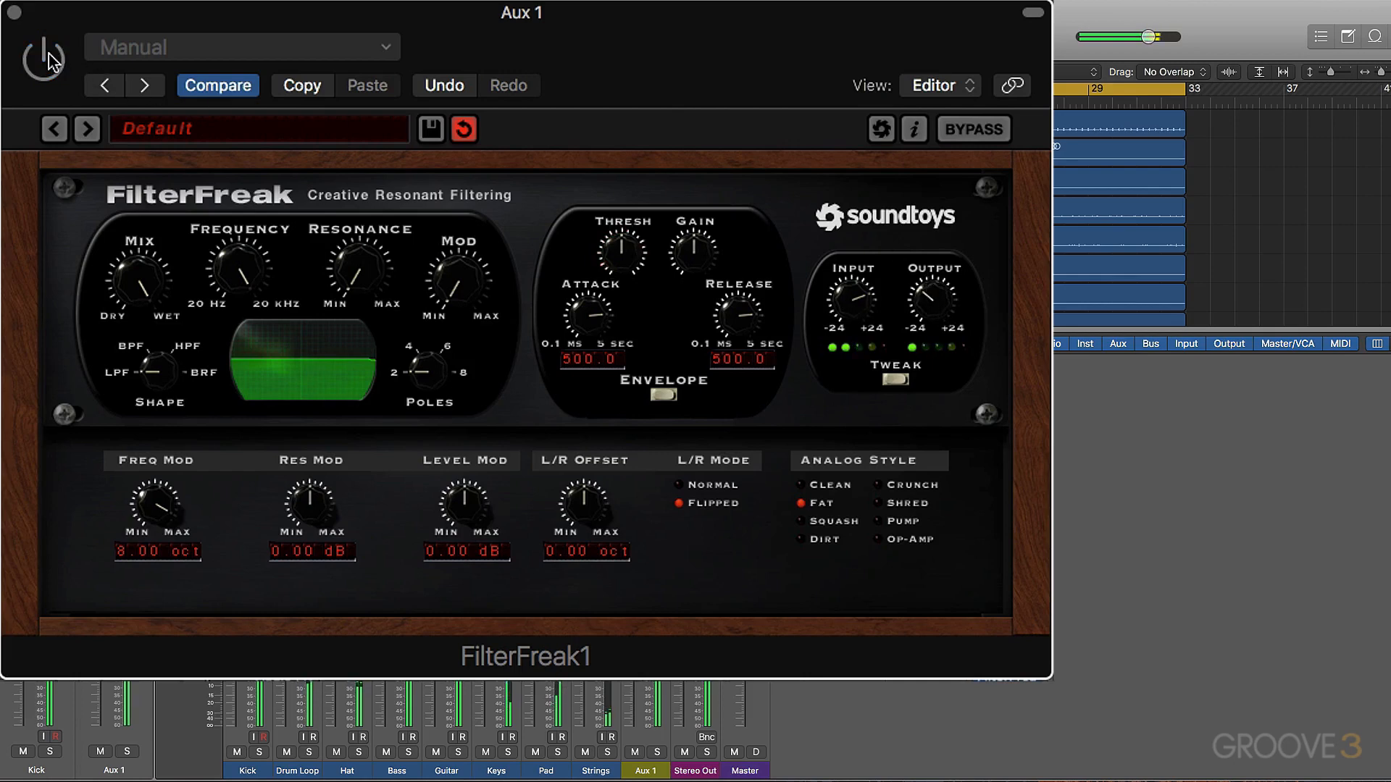
click(49, 54)
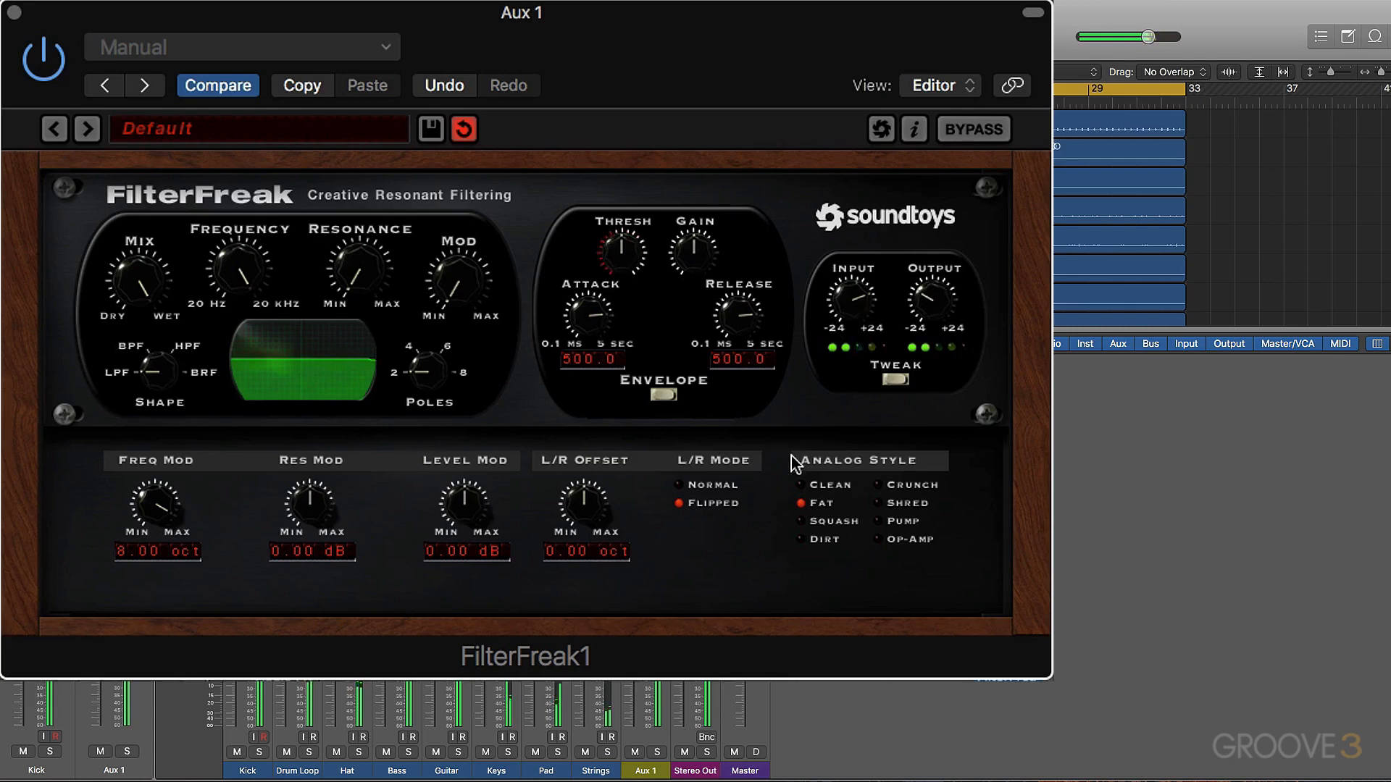
Try the Dirt analog style with a slightly lower input and compare it with the plug-in bypassed
click(801, 525)
click(801, 539)
drag(859, 306, 858, 321)
click(52, 61)
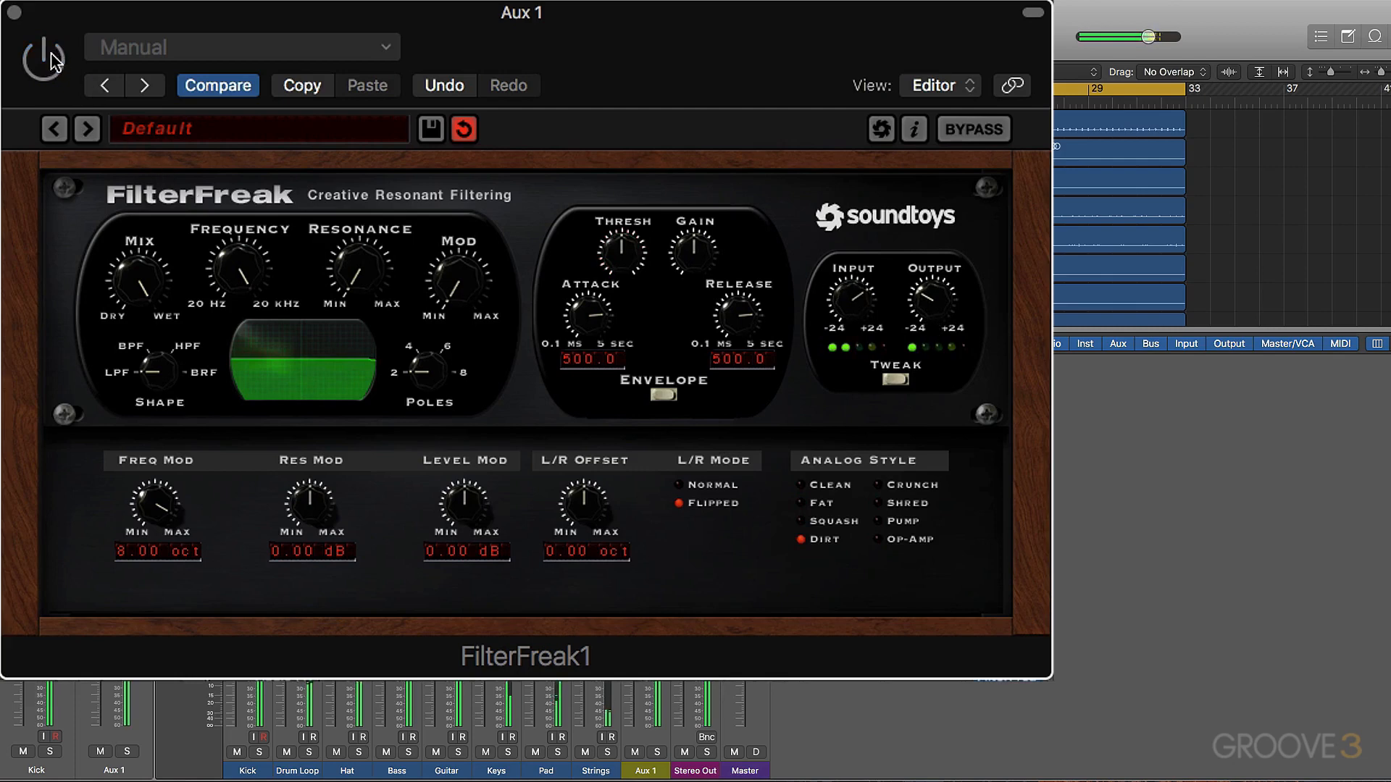
click(52, 61)
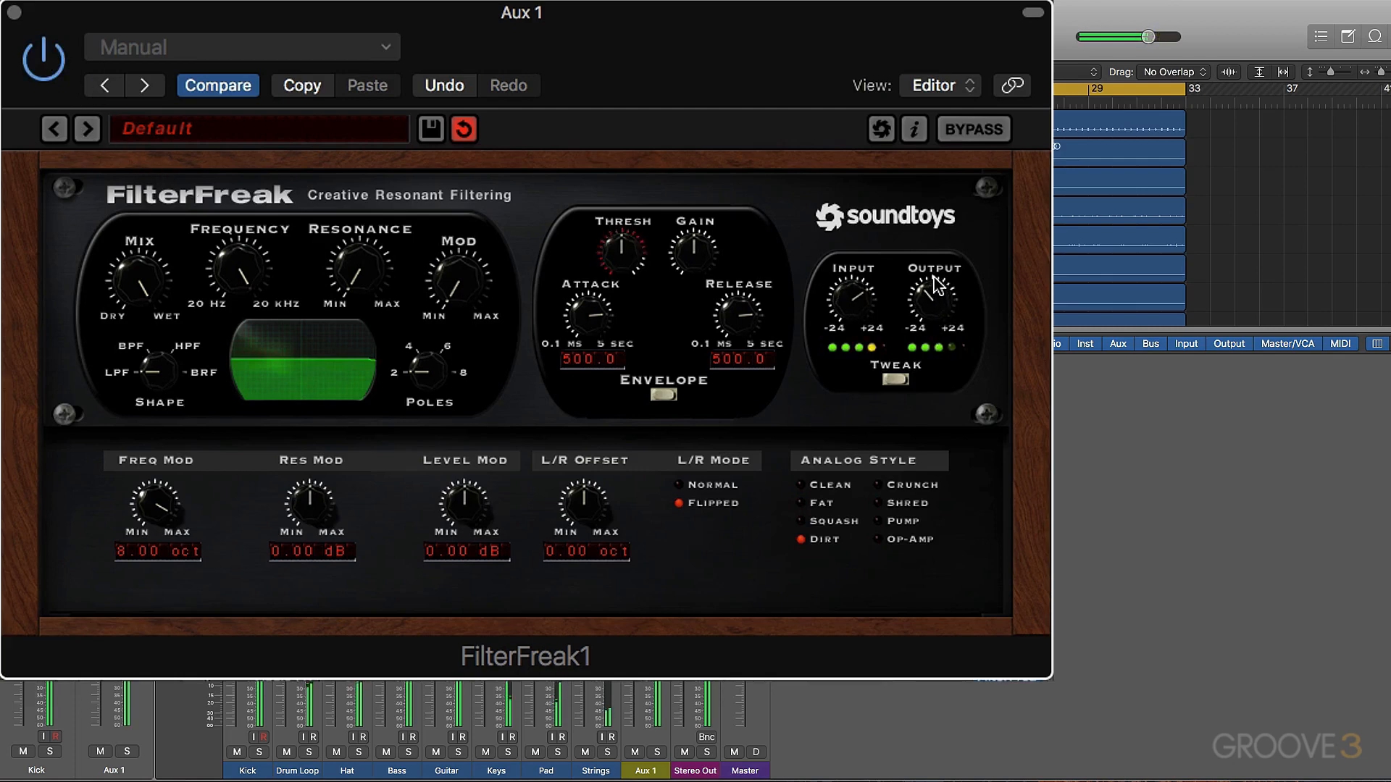
Try the Crunch analog style during playback and compare it with the plug-in bypassed
click(883, 485)
click(54, 65)
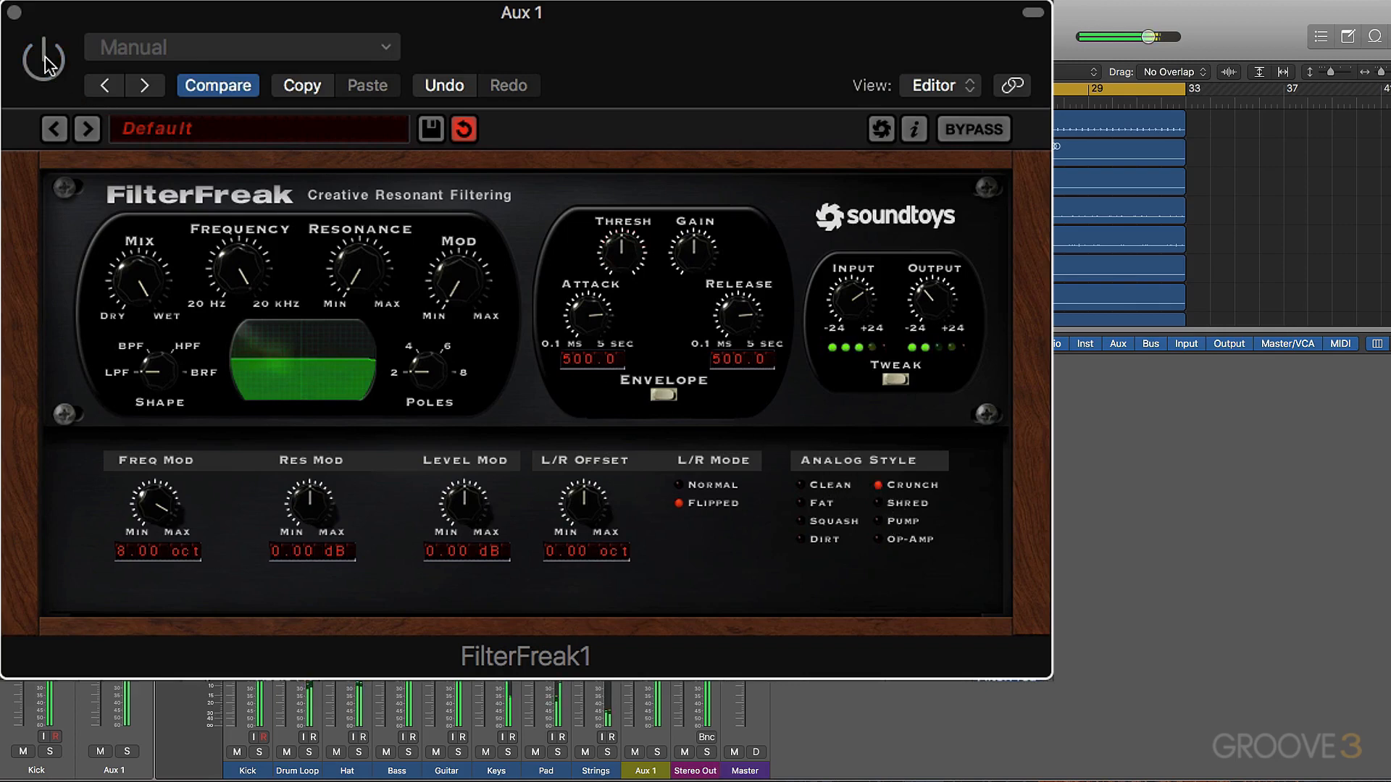
click(48, 64)
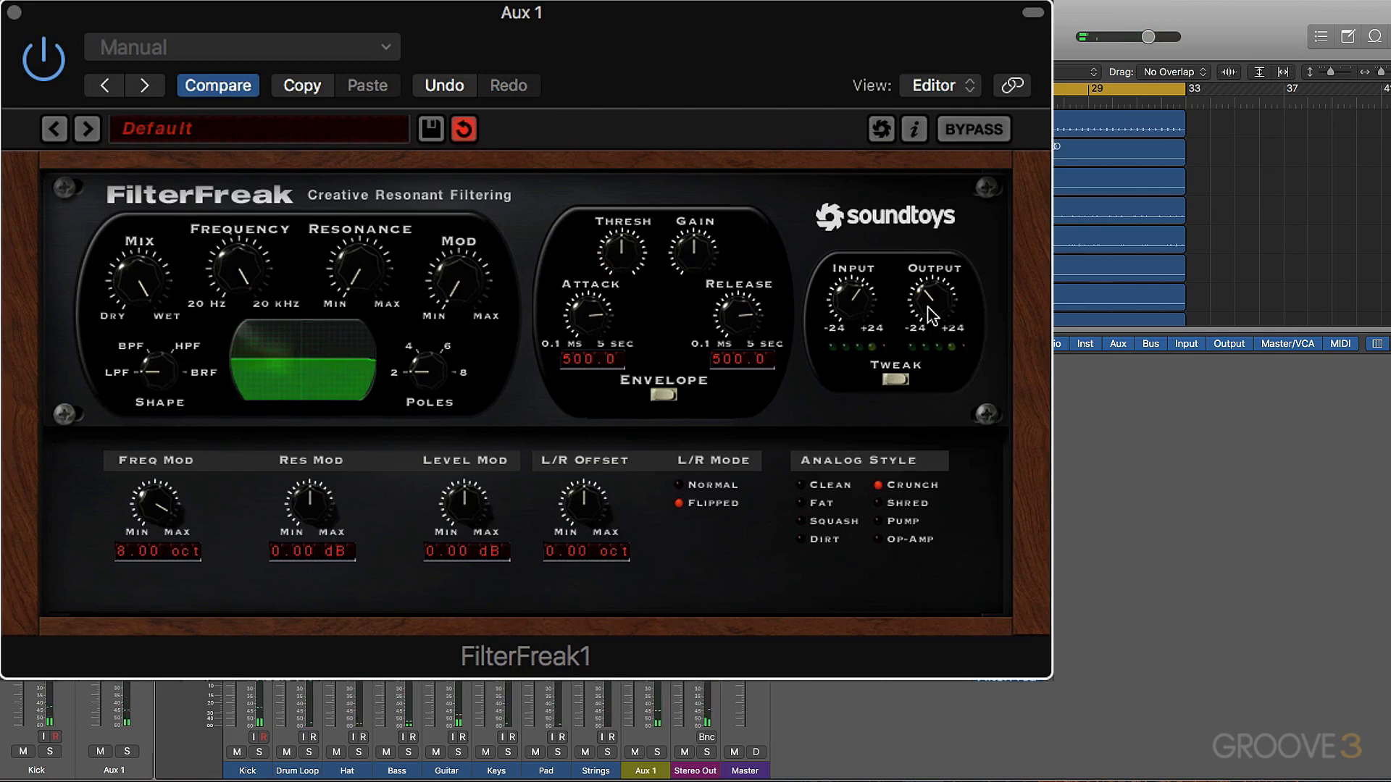
key(space)
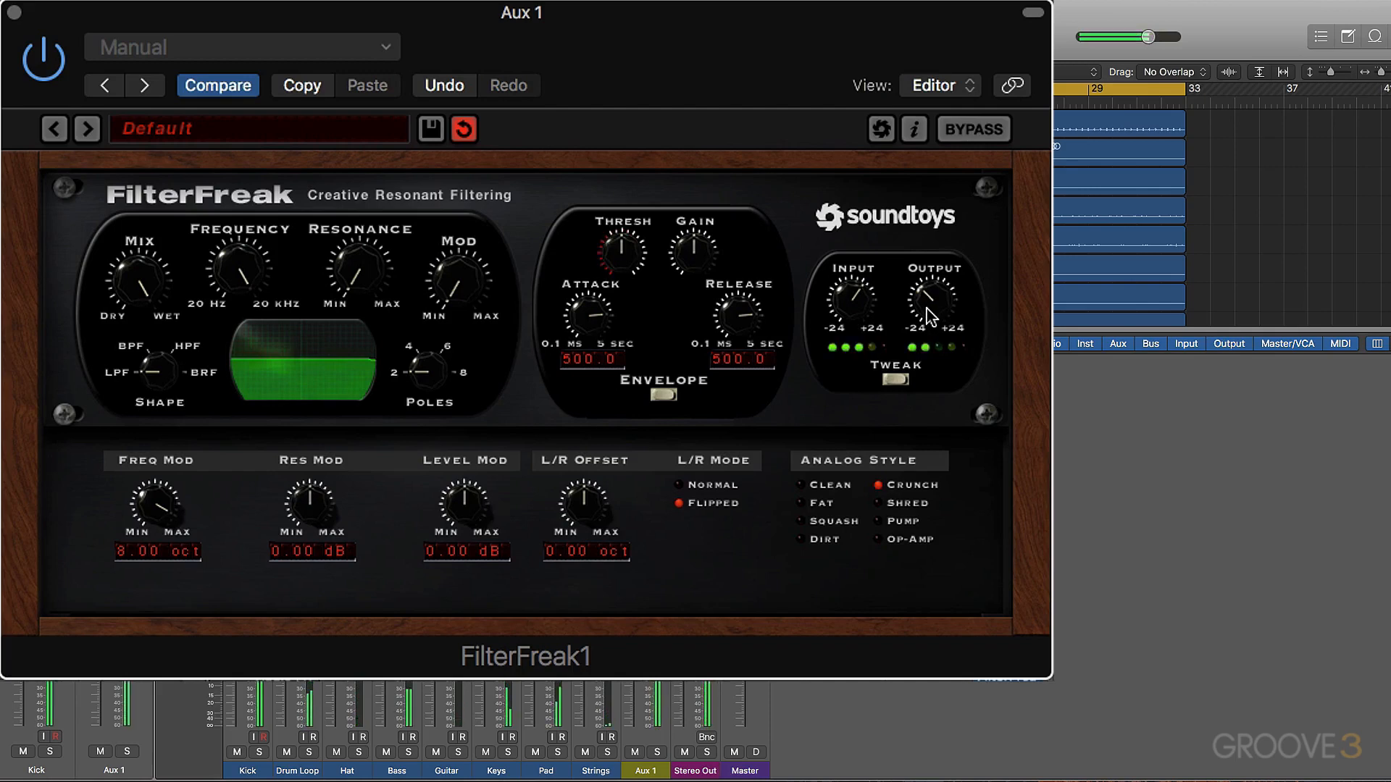
click(47, 63)
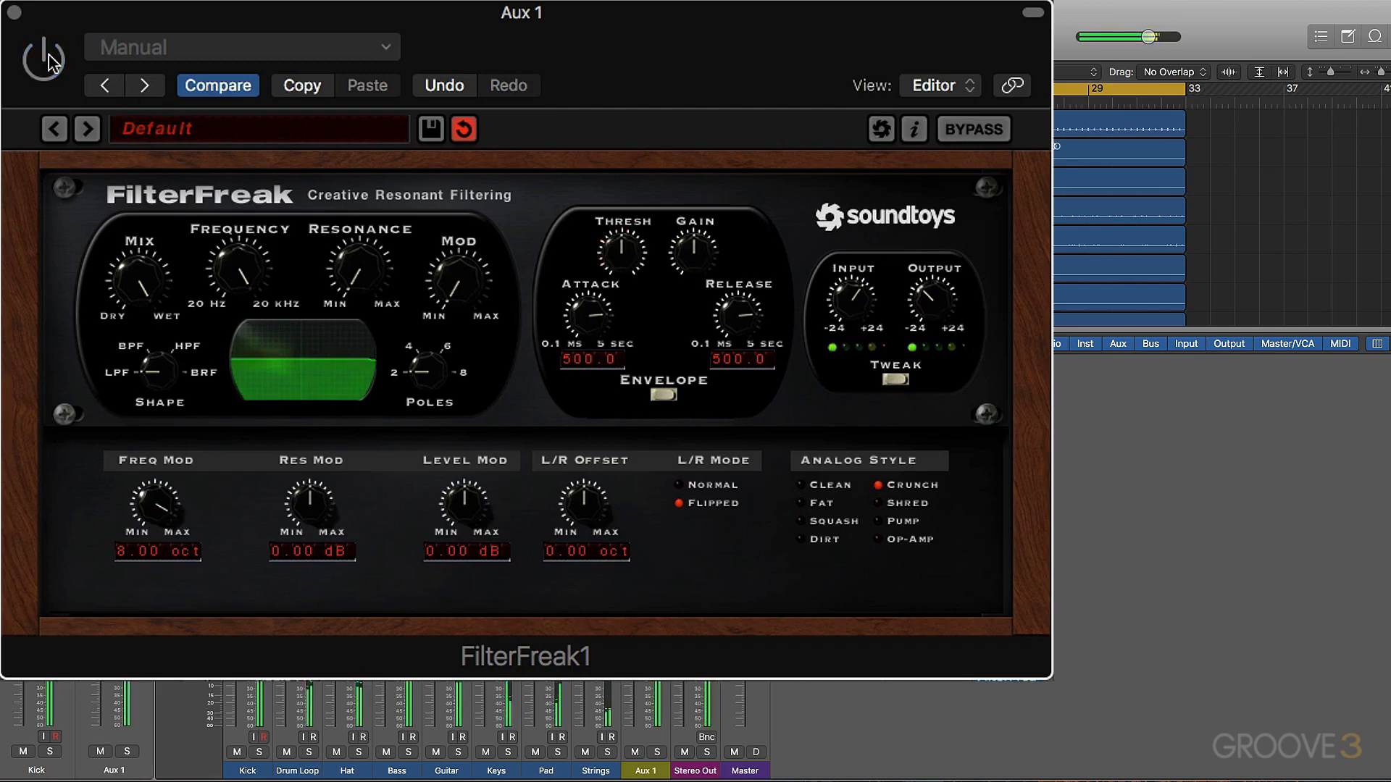
click(45, 60)
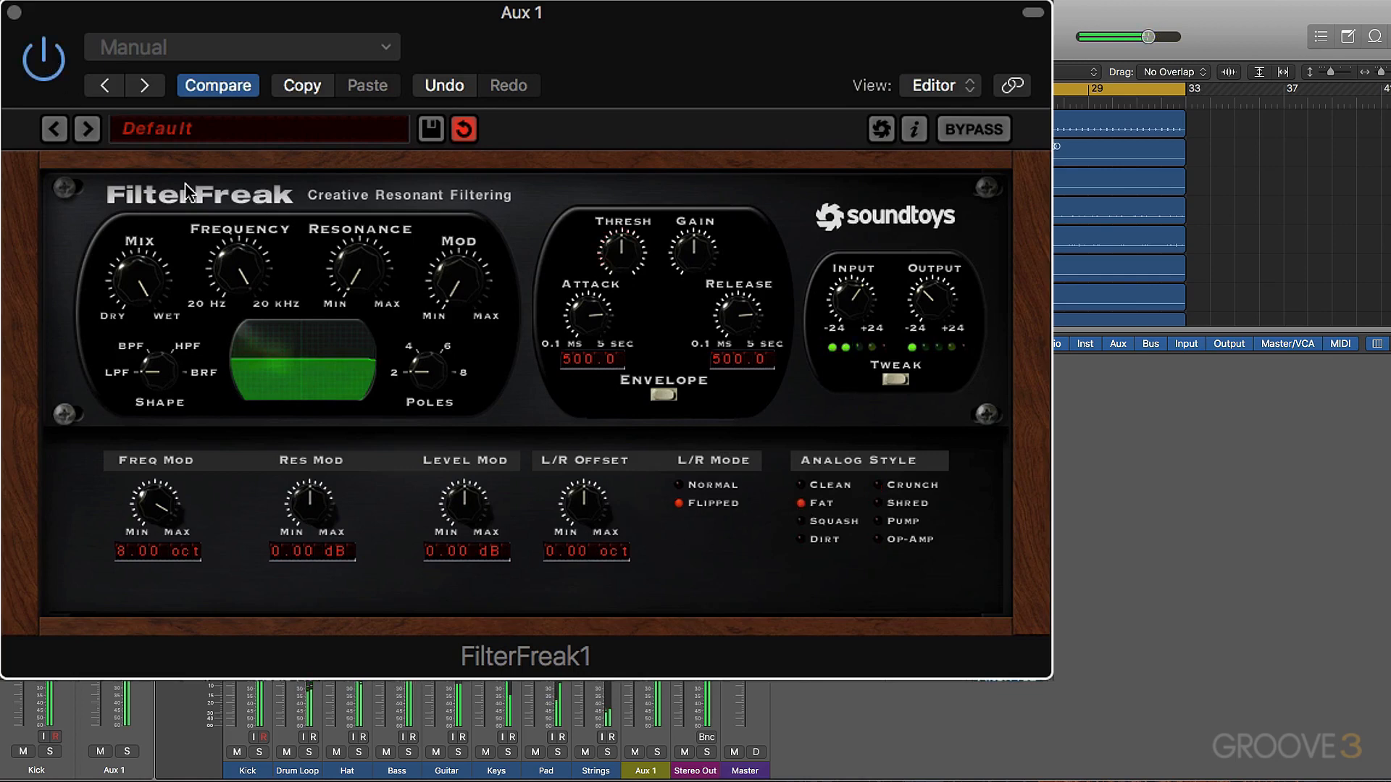
Return the analog style to Fat and compare the processed Aux 1 sound with the bypassed signal
click(40, 59)
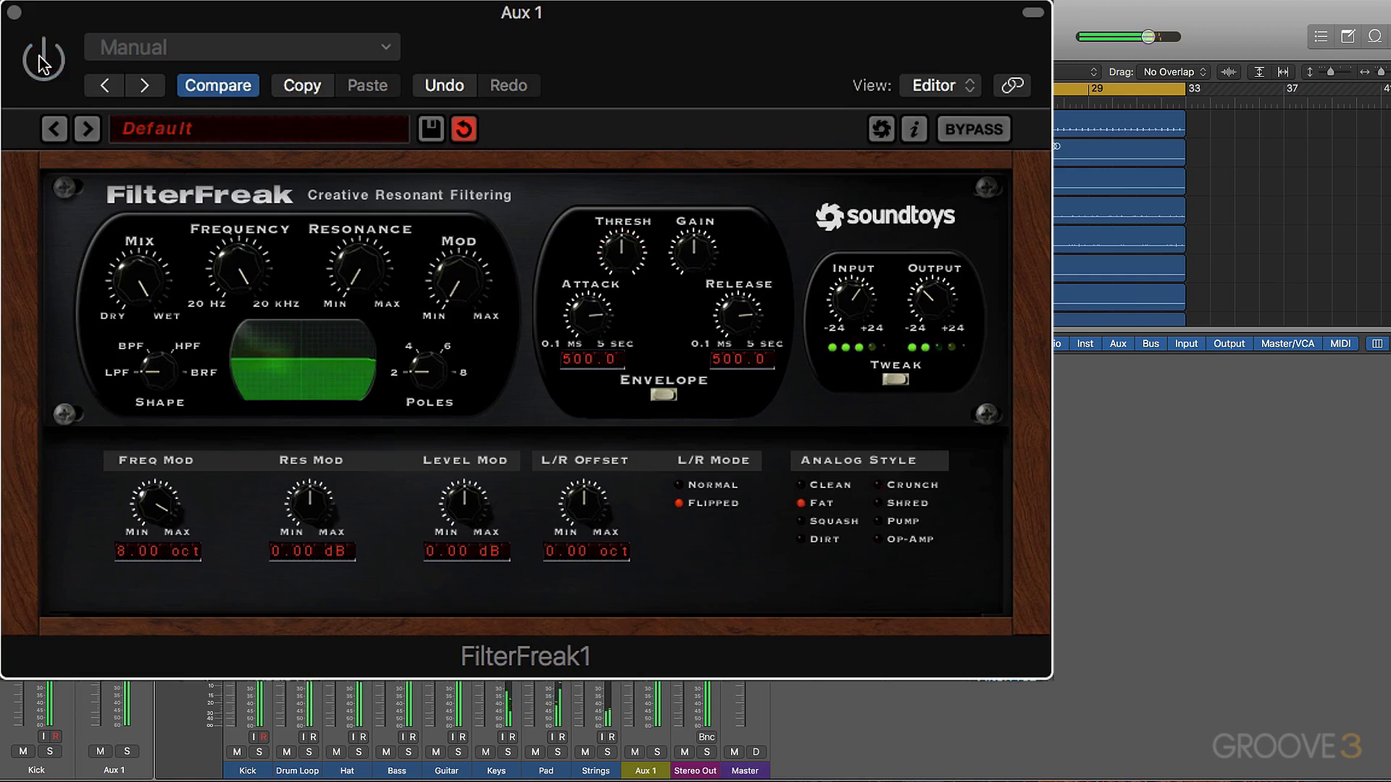
click(42, 63)
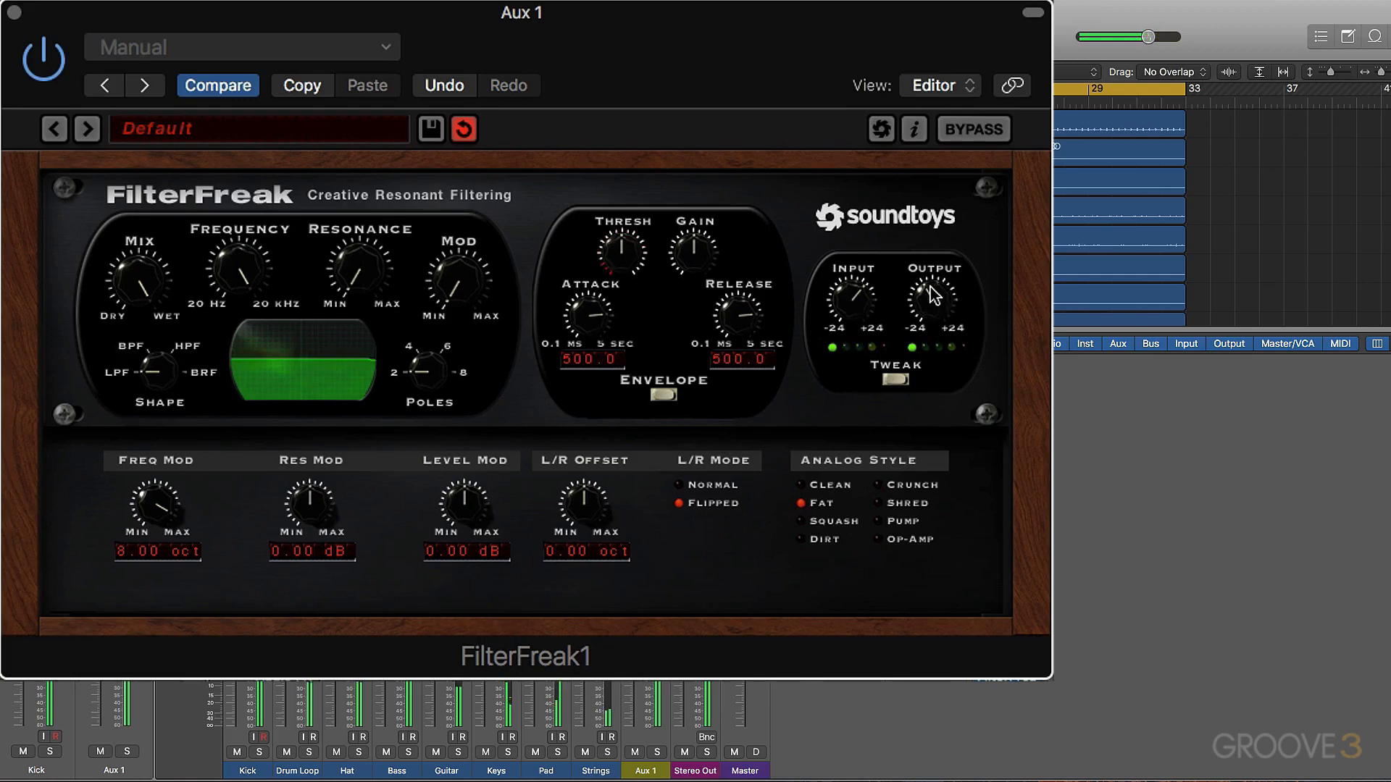
click(46, 65)
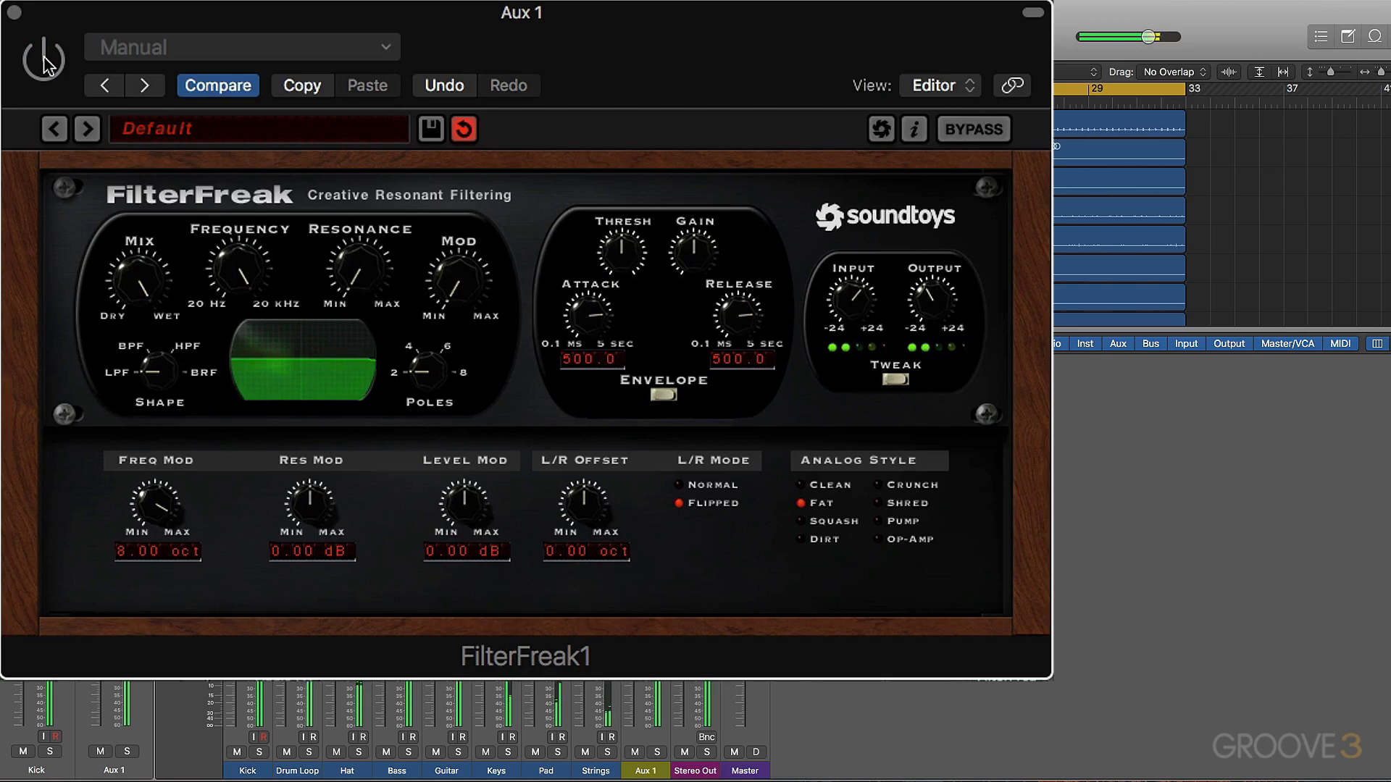
click(48, 65)
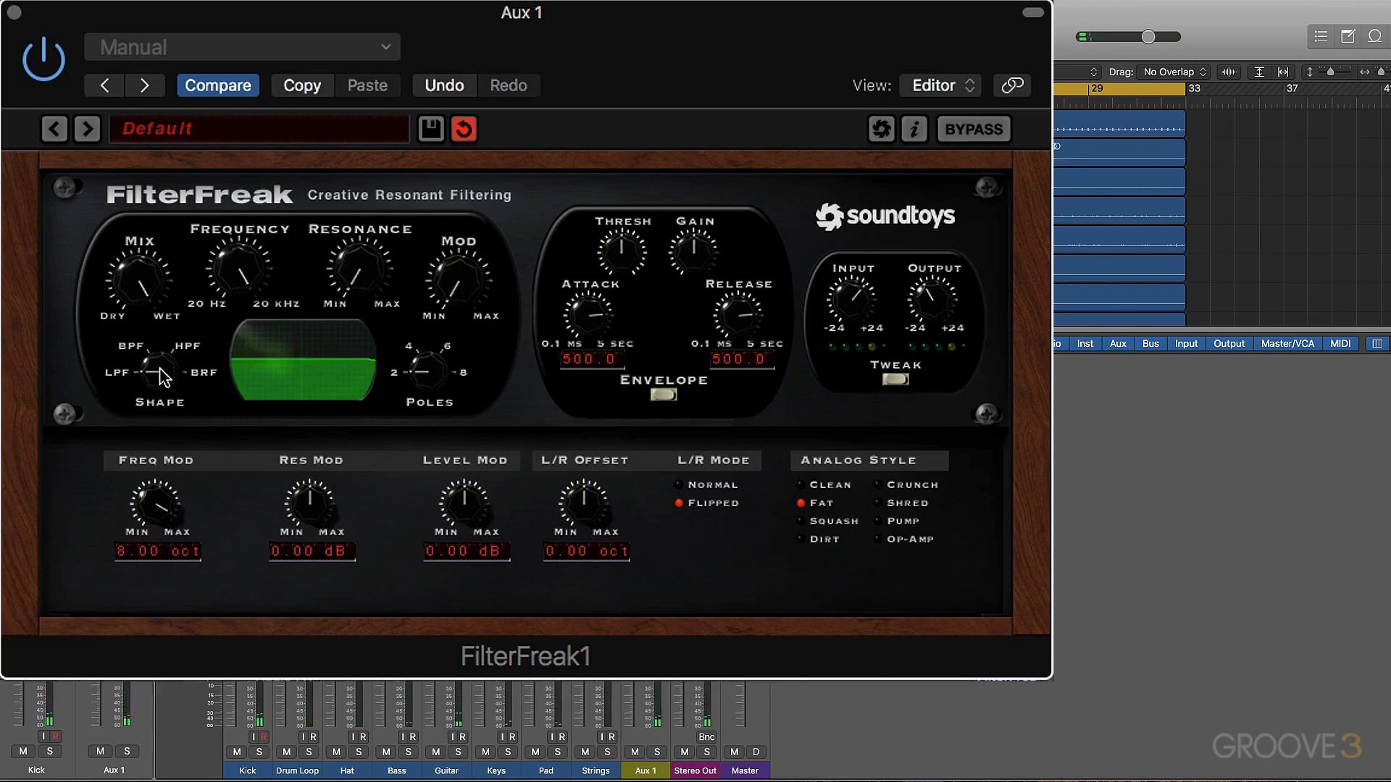
Change the filter shape to HPF, bring the frequency down to the upper-mid range, and sweep the mix, finishing fully wet
drag(161, 371, 160, 349)
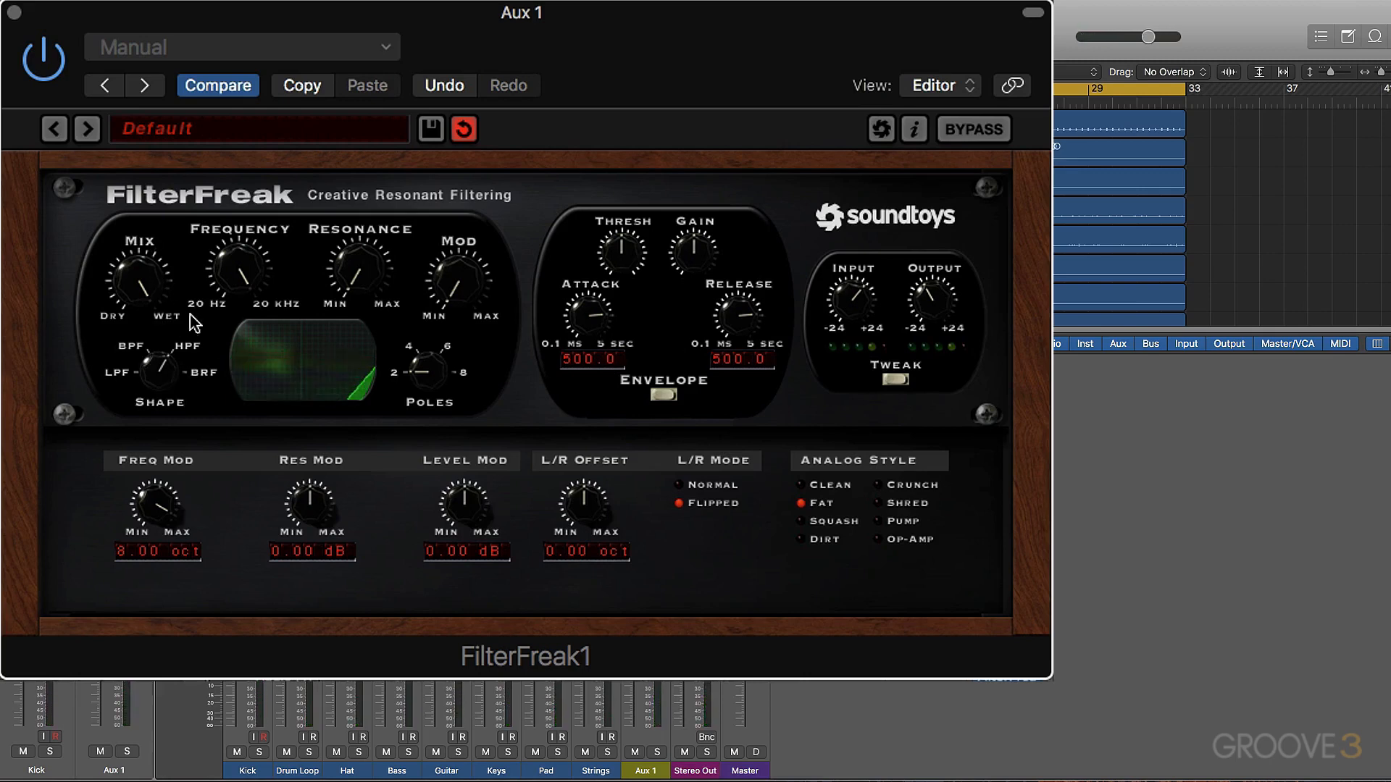
drag(230, 292, 228, 259)
drag(136, 269, 150, 432)
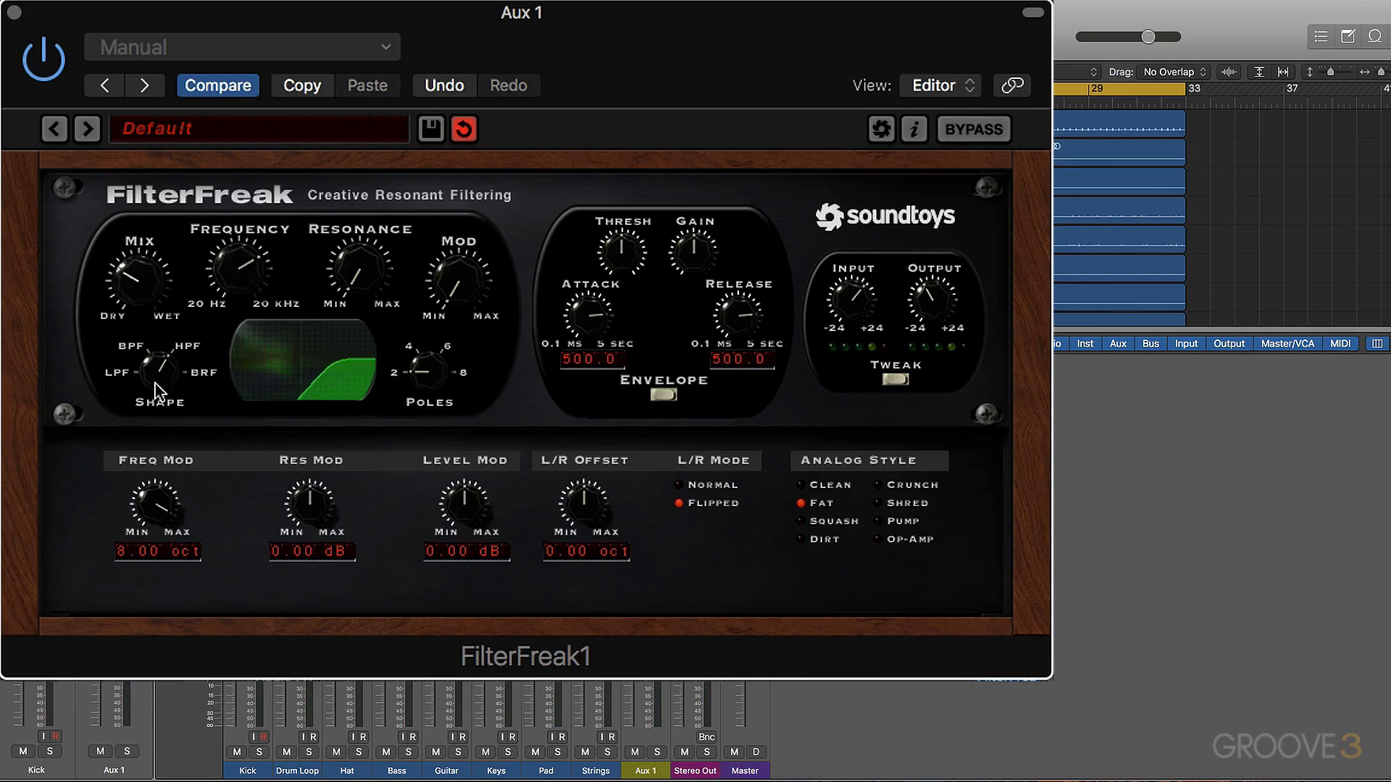
drag(137, 264, 181, 347)
drag(143, 280, 105, 1)
Play the soloed Aux 1, set the mix to about a quarter wet with more input, and compare with the bypassed sound
key(space)
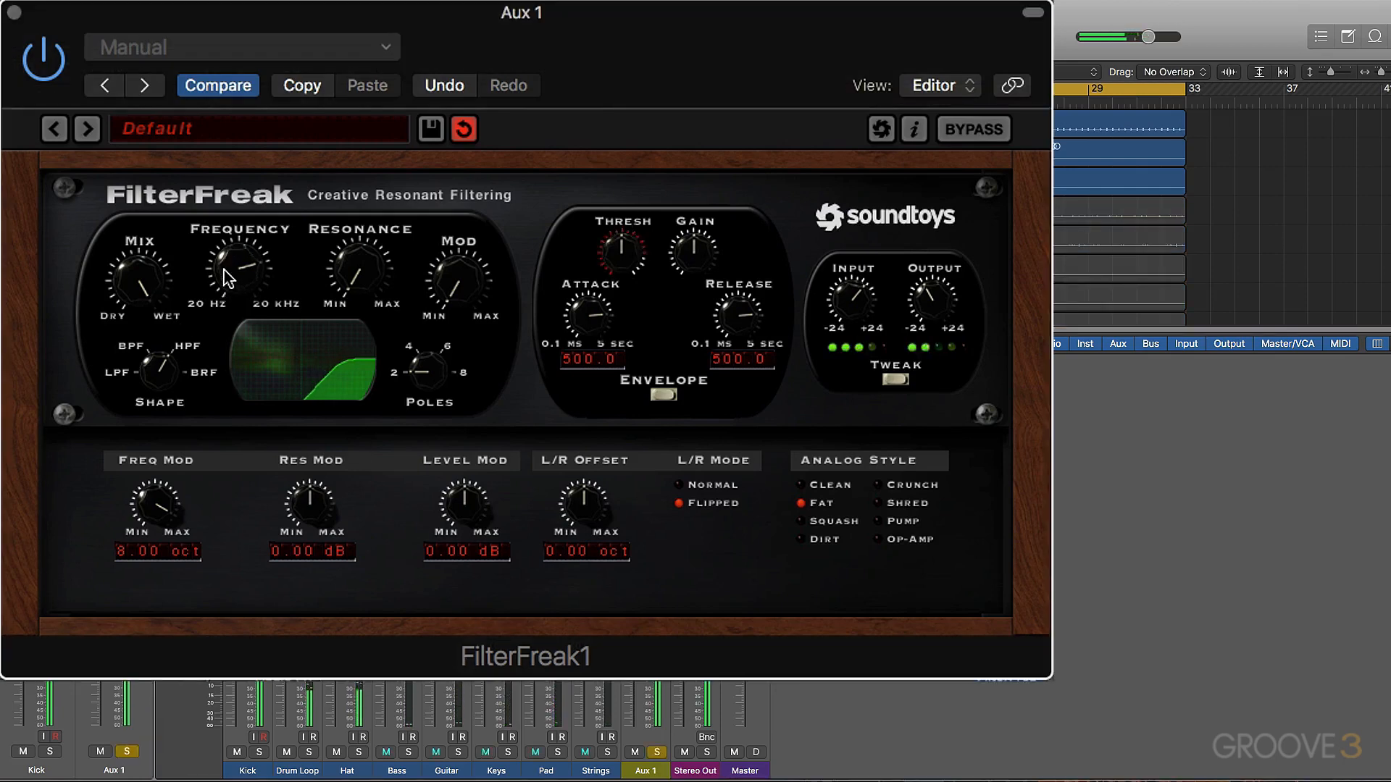
drag(154, 283, 127, 529)
mouse_move(159, 283)
mouse_down()
mouse_move(146, 152)
mouse_move(166, 279)
mouse_up()
drag(837, 310, 834, 274)
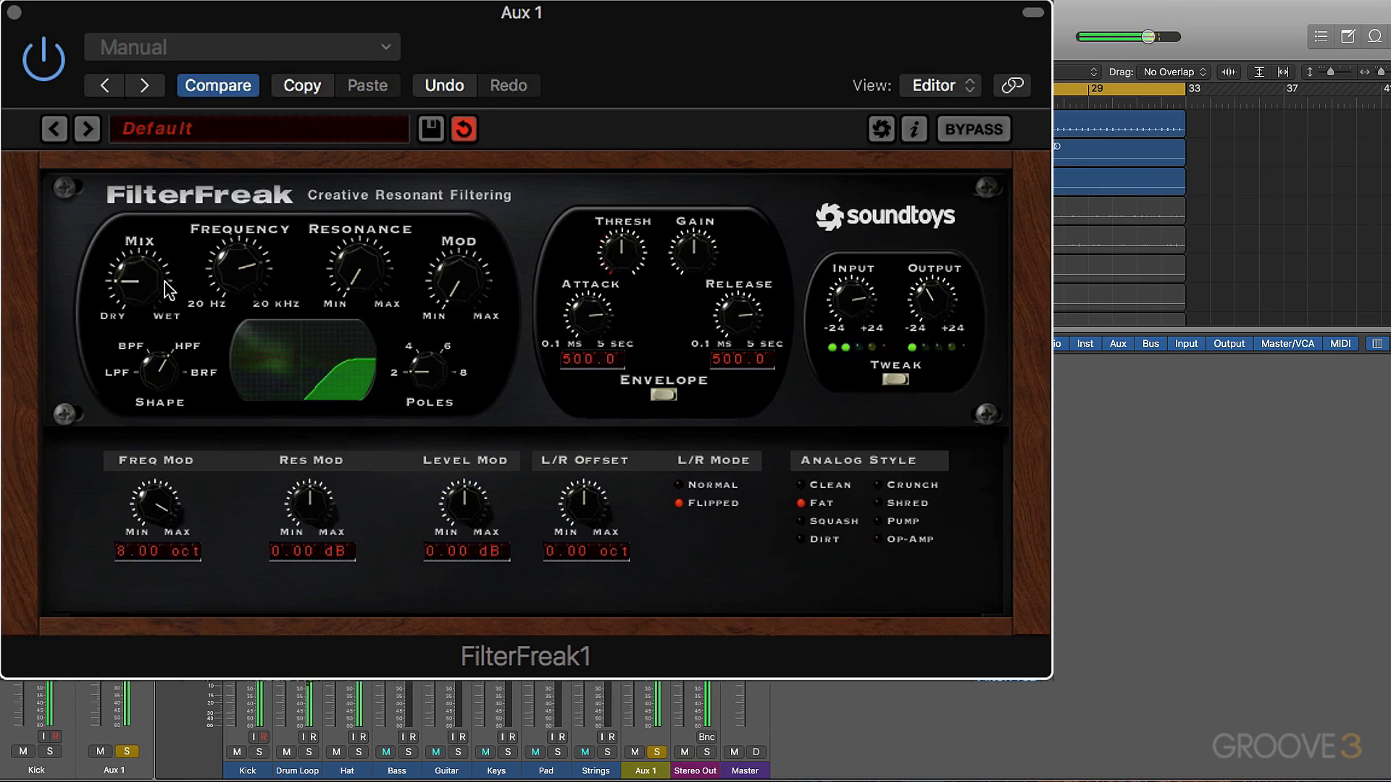
click(49, 78)
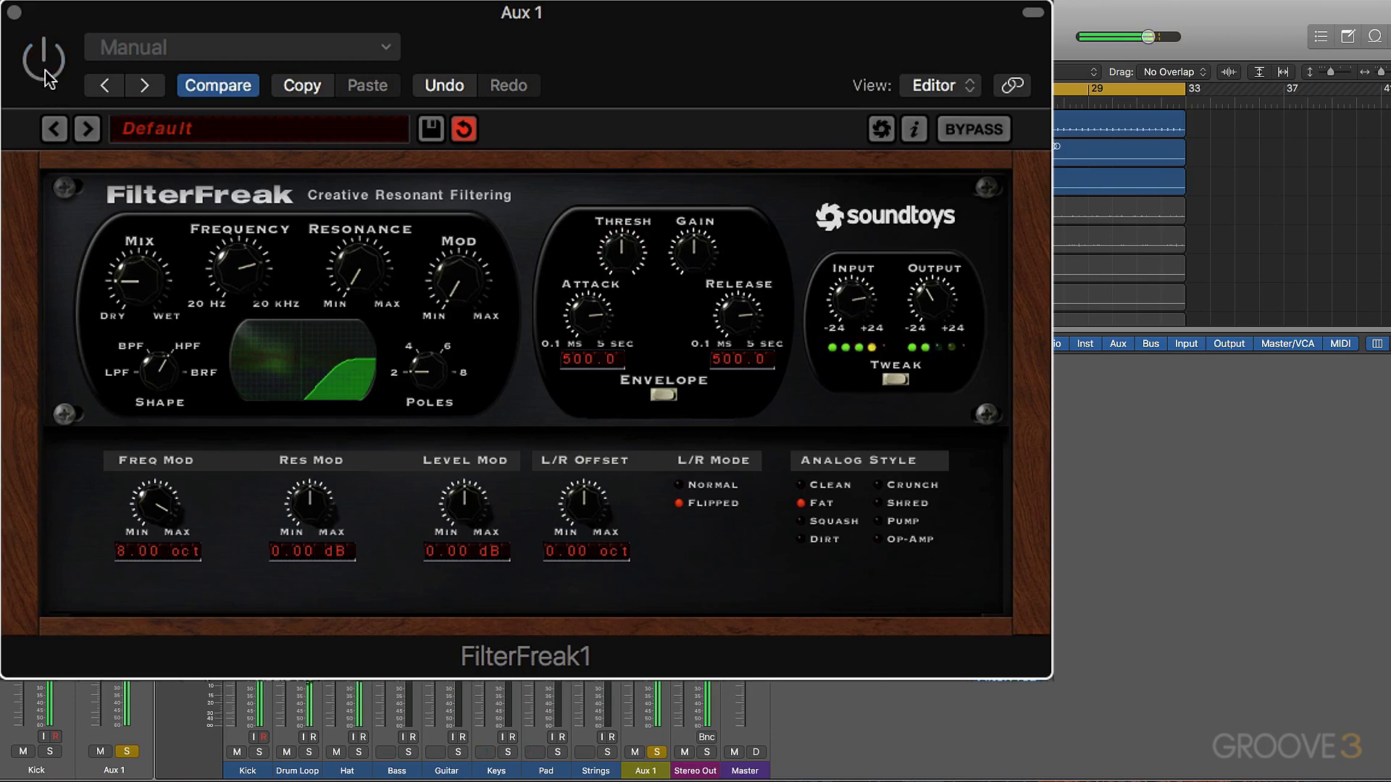
click(48, 78)
Switch the analog style to Dirt with a higher input, compare it with bypass, and unsolo Aux 1
click(801, 540)
mouse_move(854, 288)
mouse_down()
mouse_move(849, 258)
mouse_move(849, 271)
mouse_up()
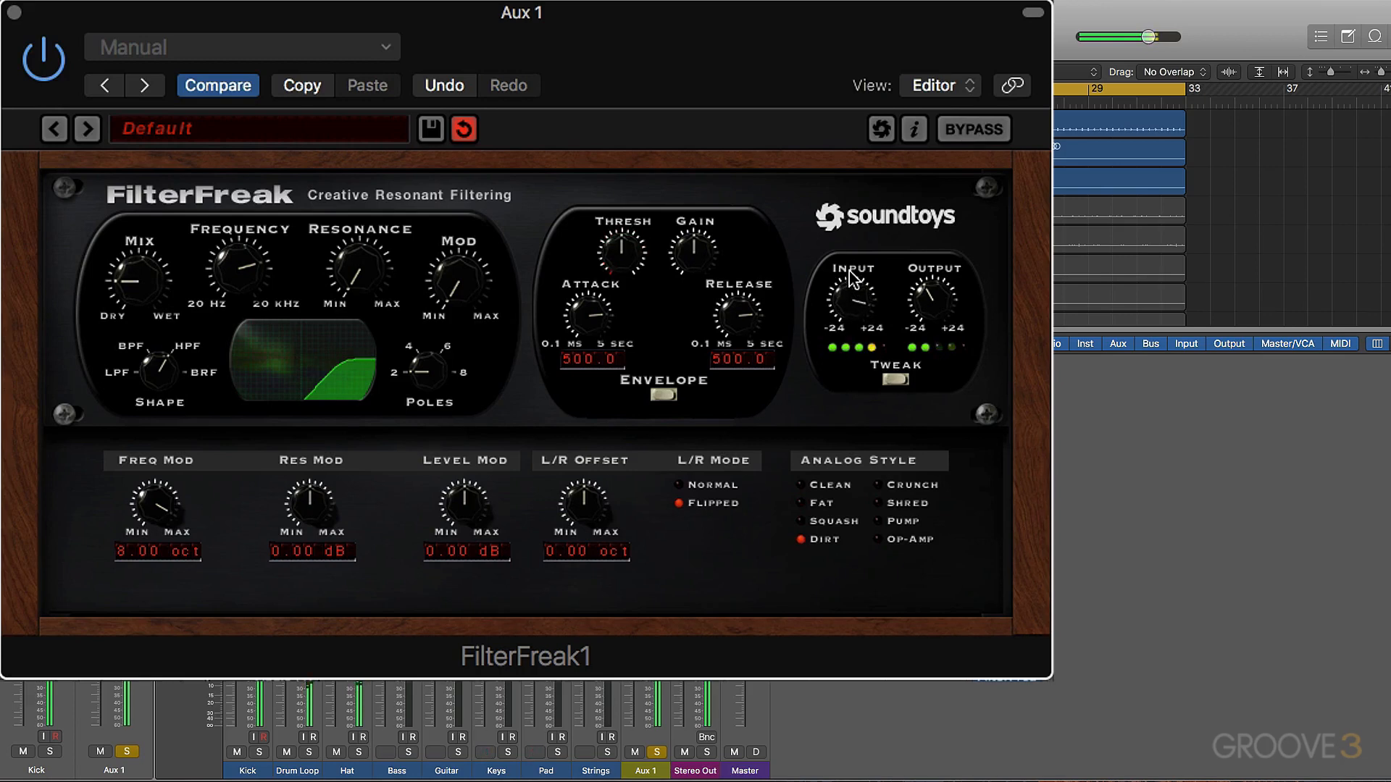
click(46, 63)
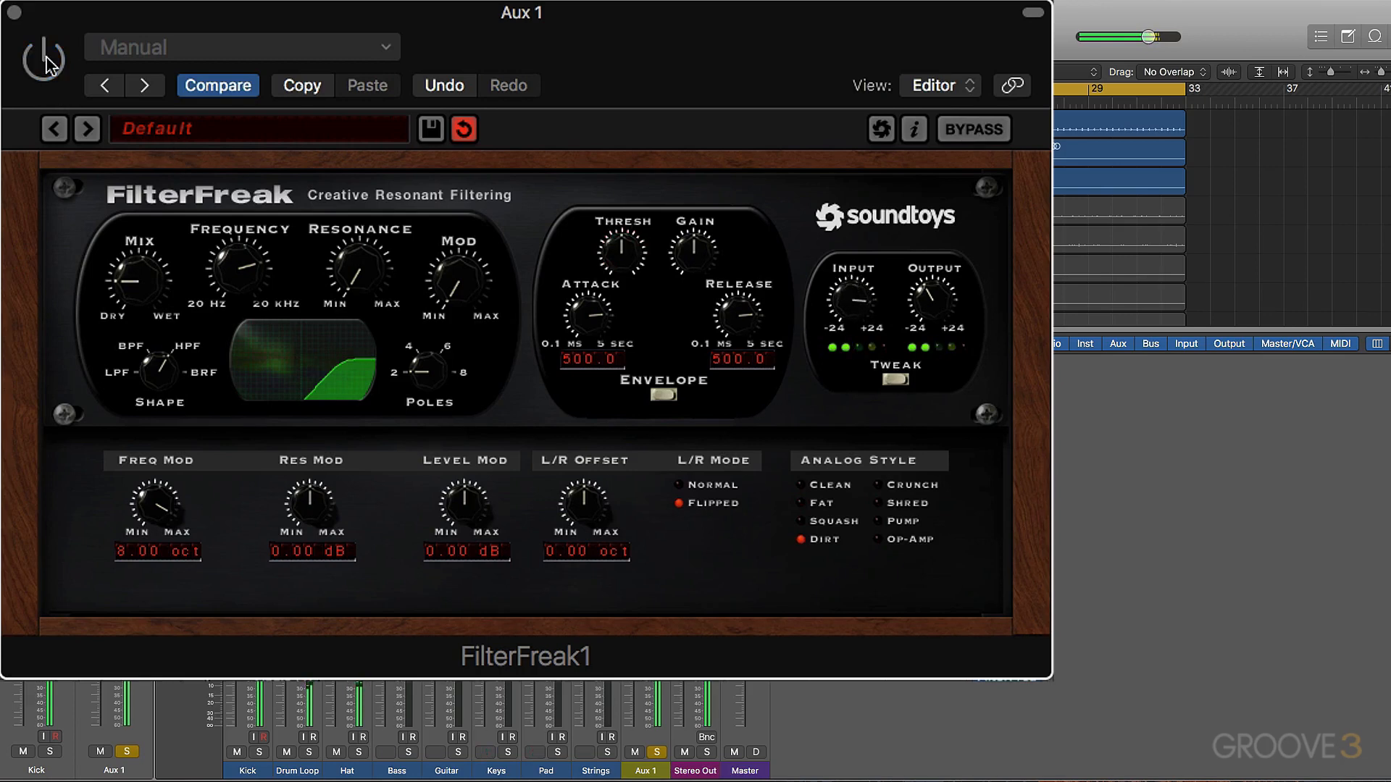
click(45, 63)
click(656, 752)
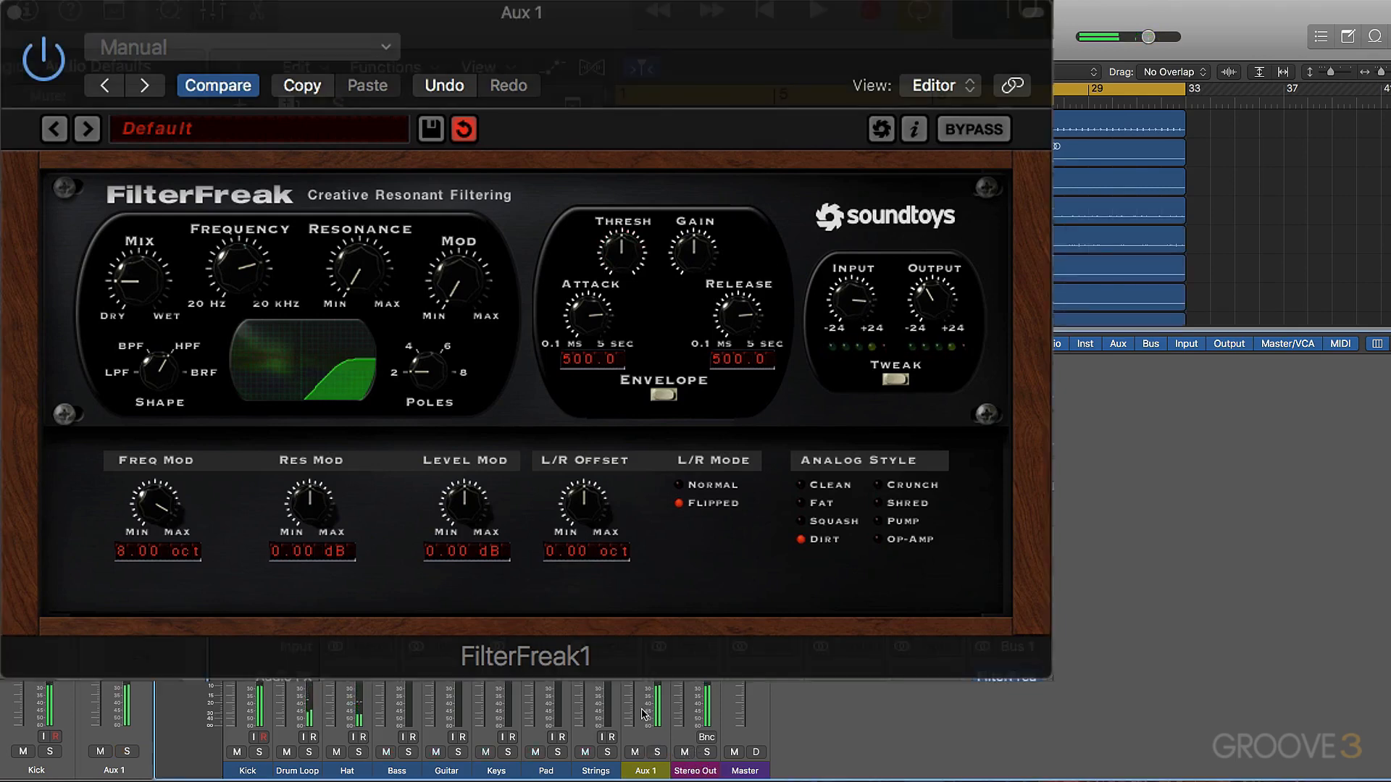
Lower the high-pass frequency on Aux 1's FilterFreak to the midrange and compare the processed sound with the bypassed signal during playback
click(43, 61)
click(42, 61)
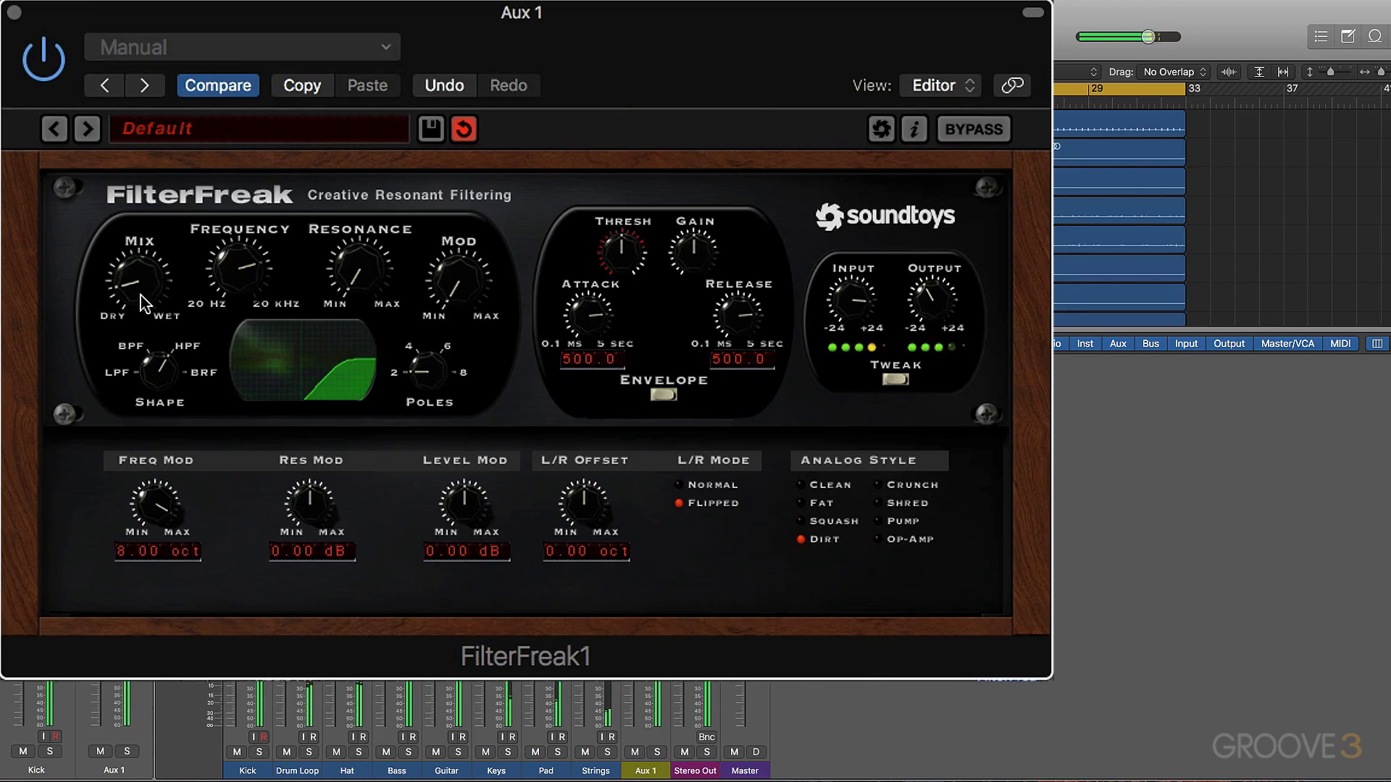
mouse_move(221, 290)
mouse_down()
mouse_move(229, 328)
mouse_move(230, 286)
mouse_up()
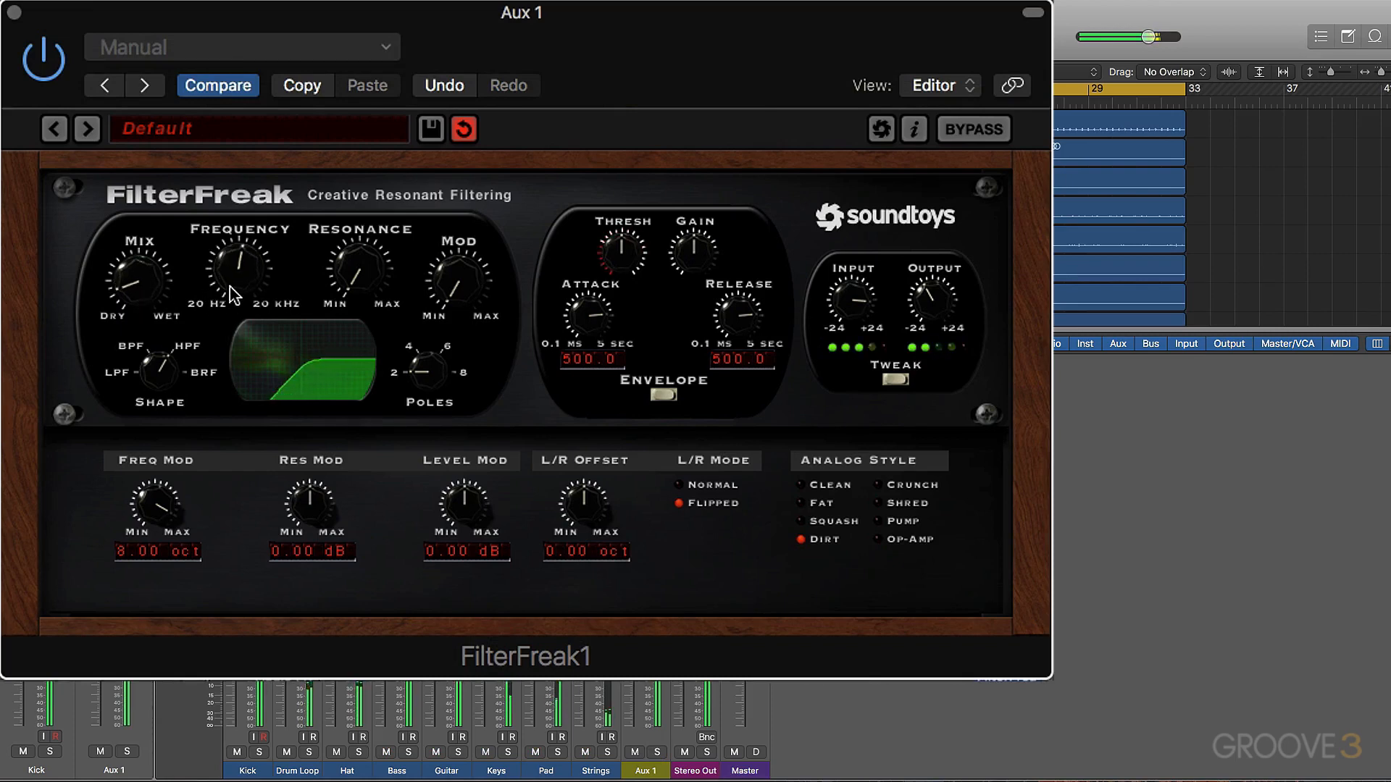
click(53, 66)
click(55, 70)
click(59, 69)
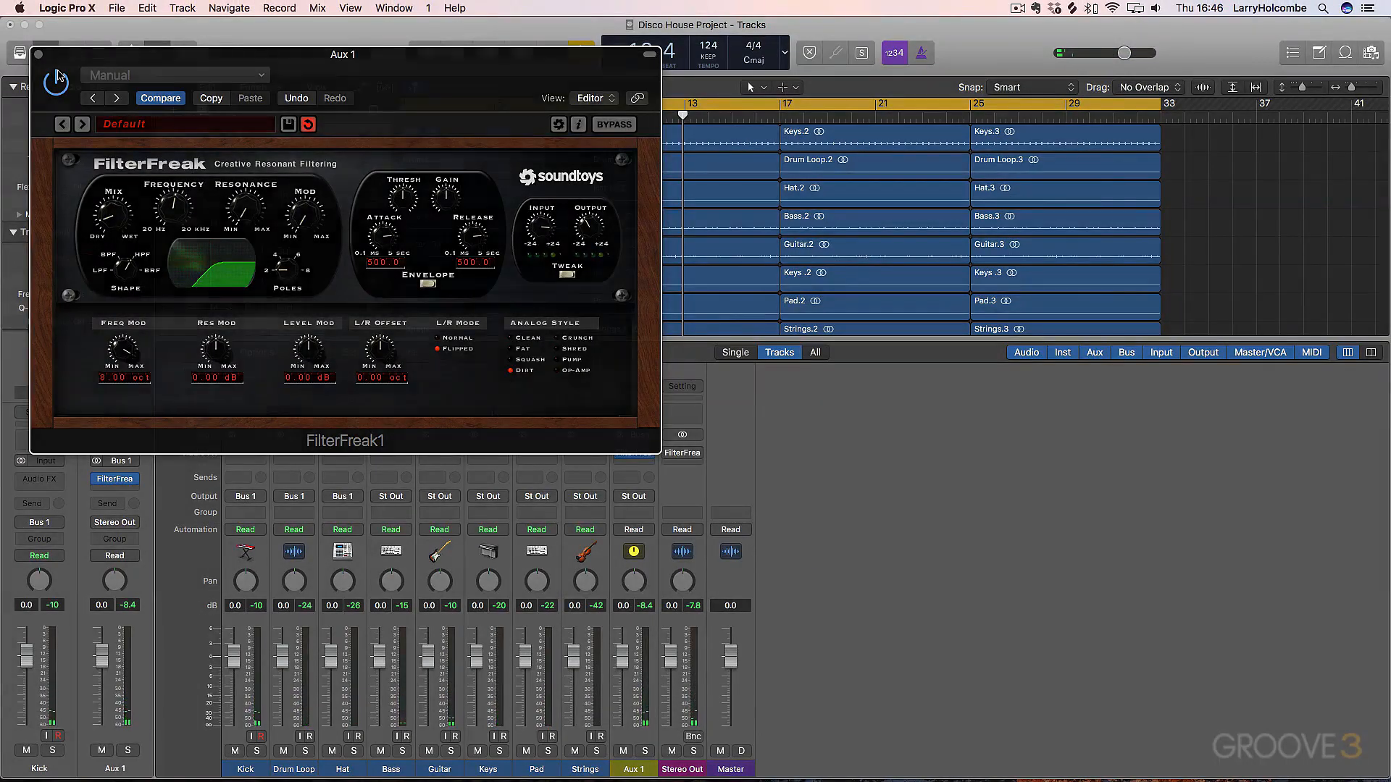
Set the Stereo Out FilterFreak to a fully wet band-pass (BPF) filter at a low frequency
click(38, 55)
click(622, 454)
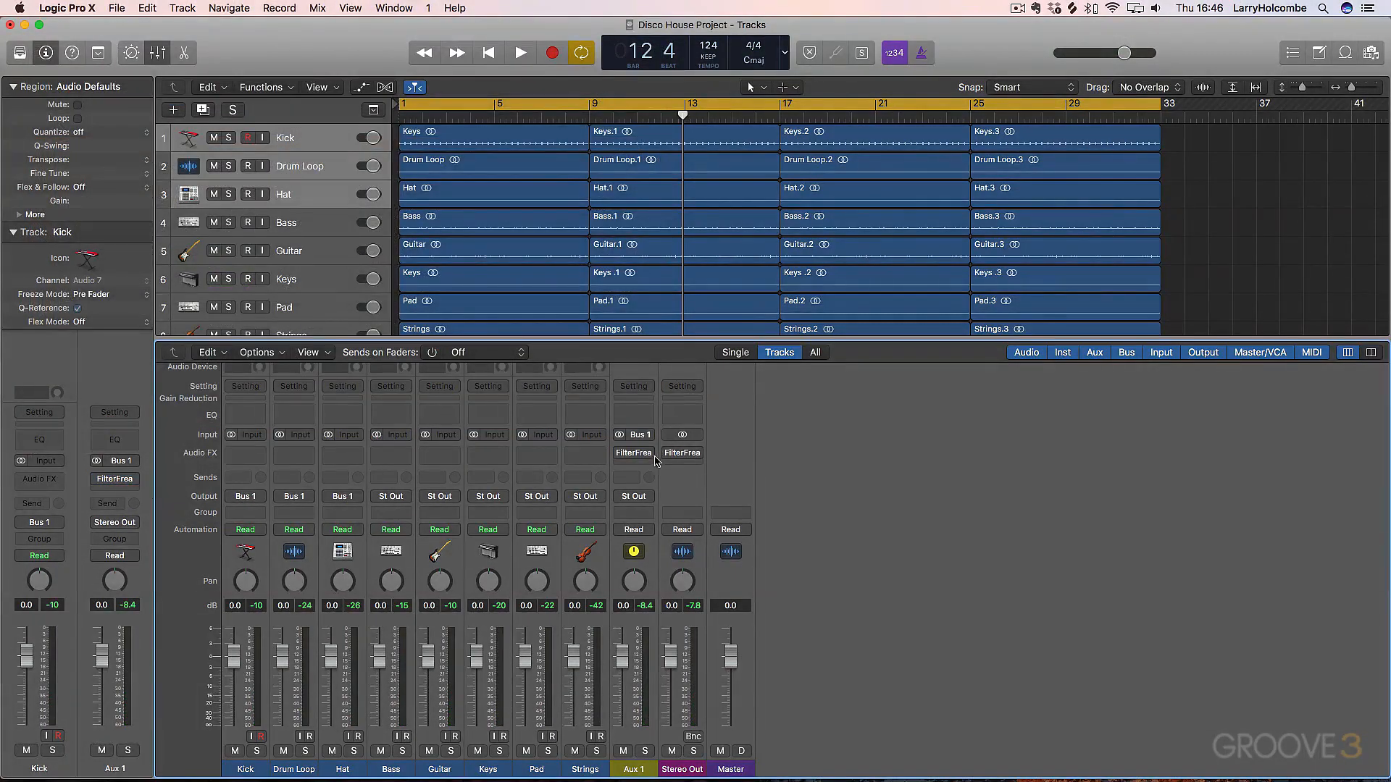
click(681, 455)
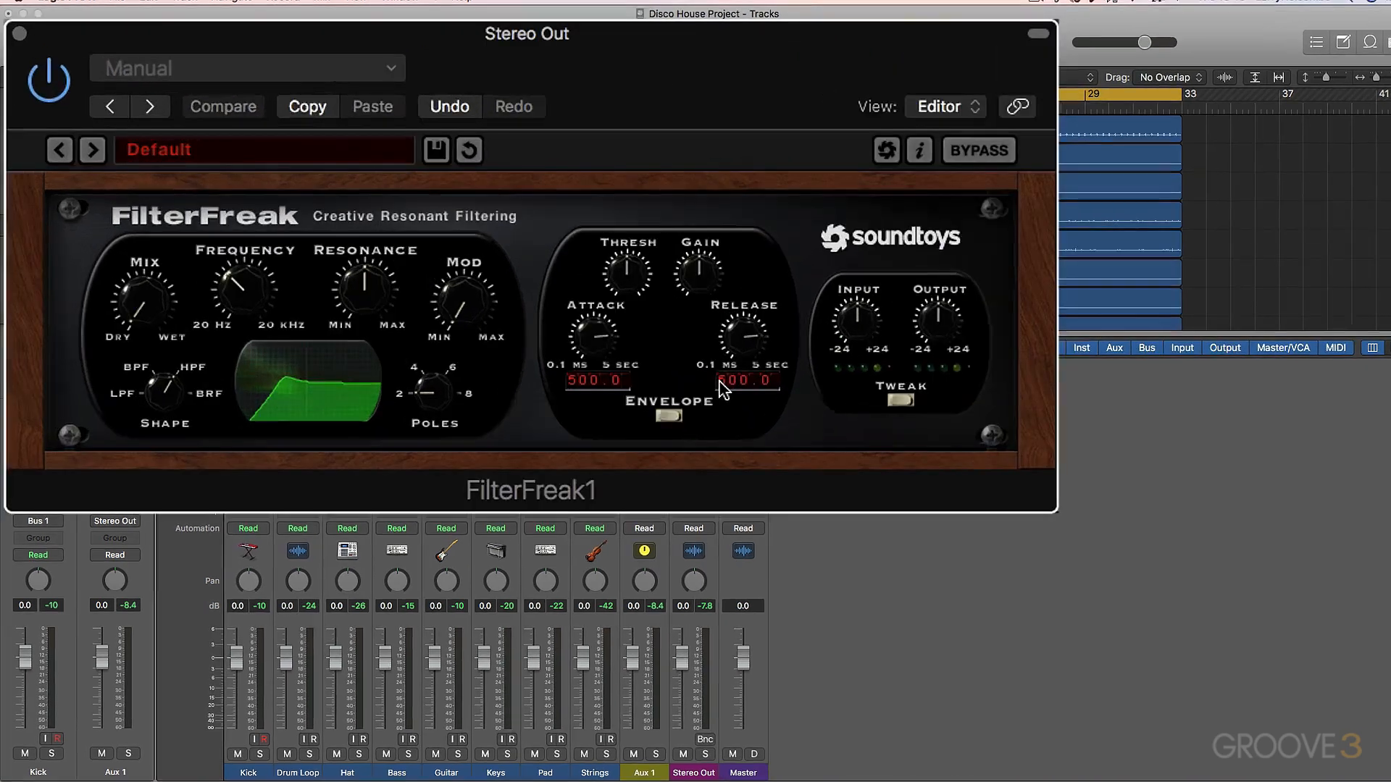
drag(145, 305, 147, 168)
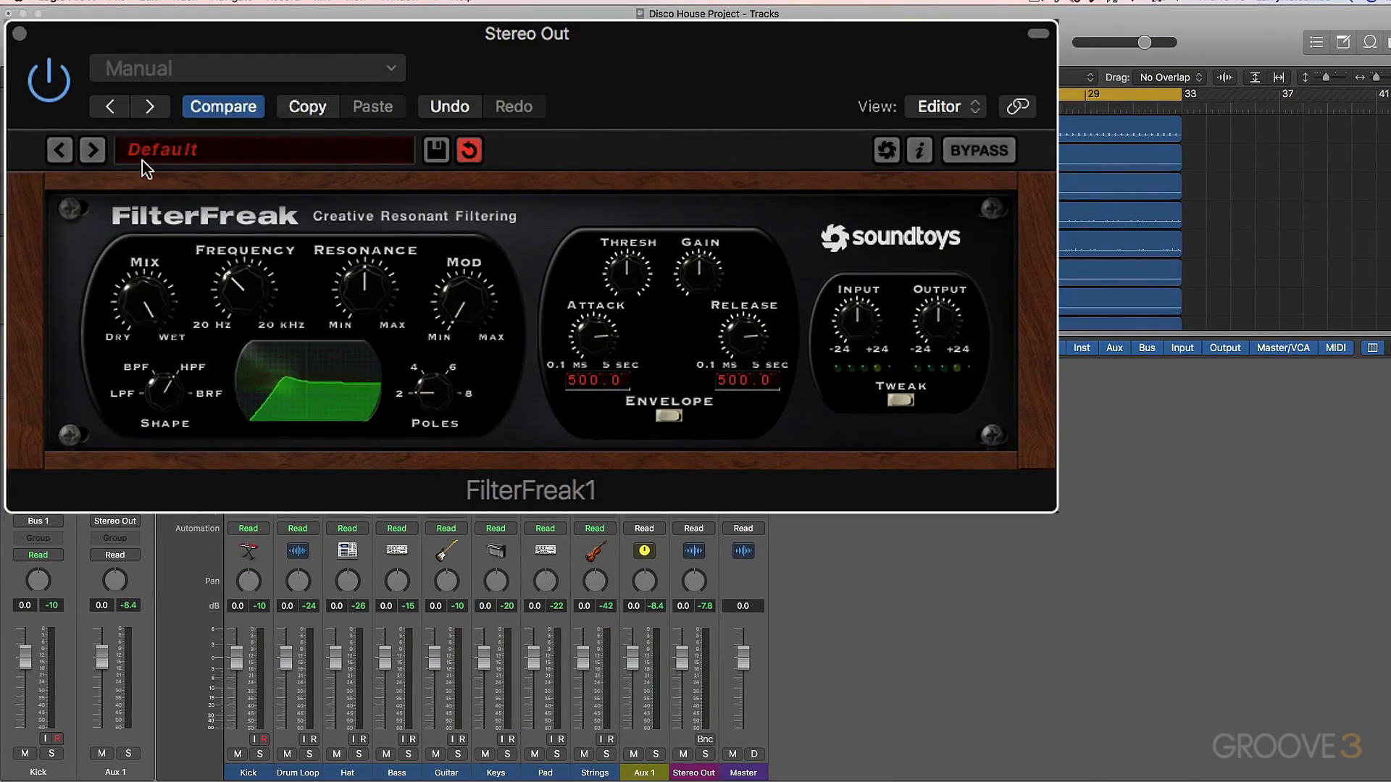
drag(245, 296, 234, 380)
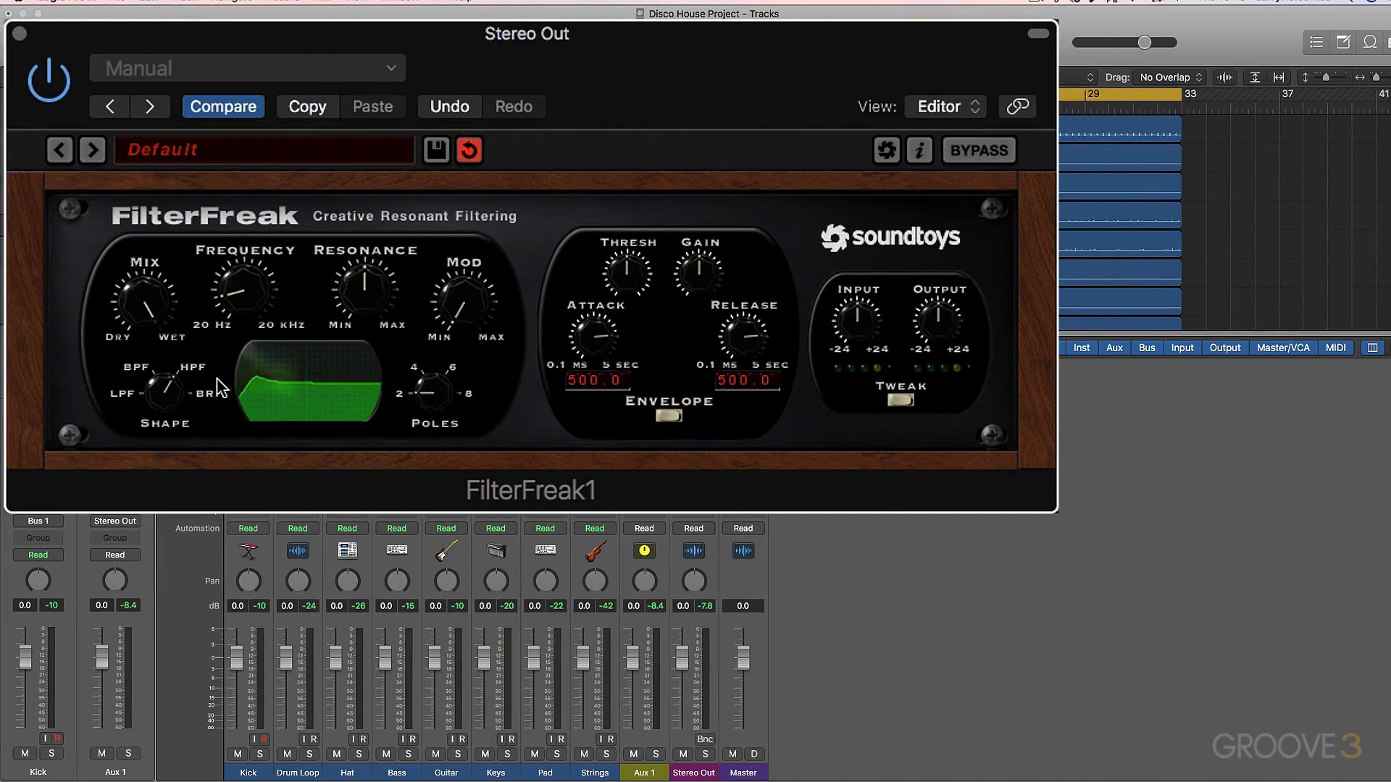
drag(159, 423, 163, 453)
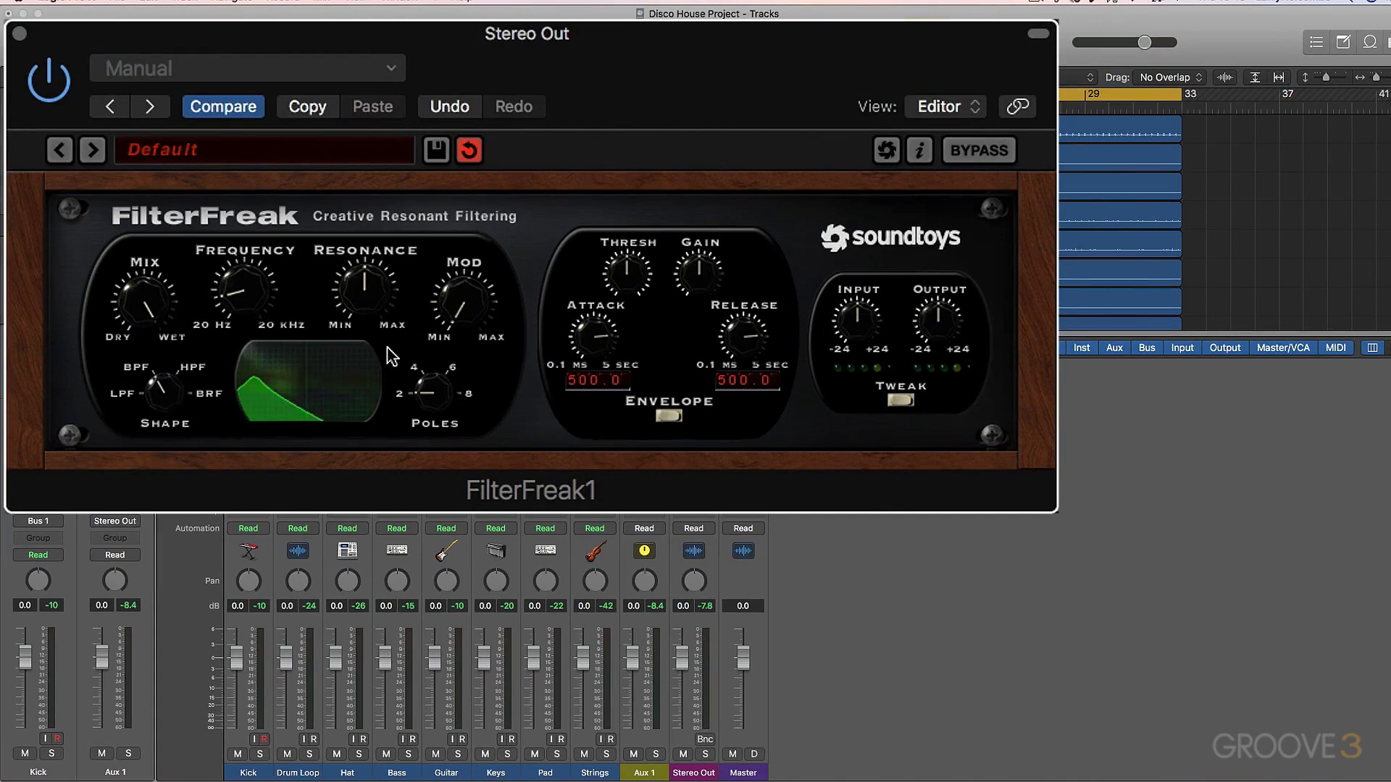
Switch the Stereo Out filter's modulation source to ADSR, then raise the mod amount and trigger threshold while the mix plays
click(668, 416)
click(674, 419)
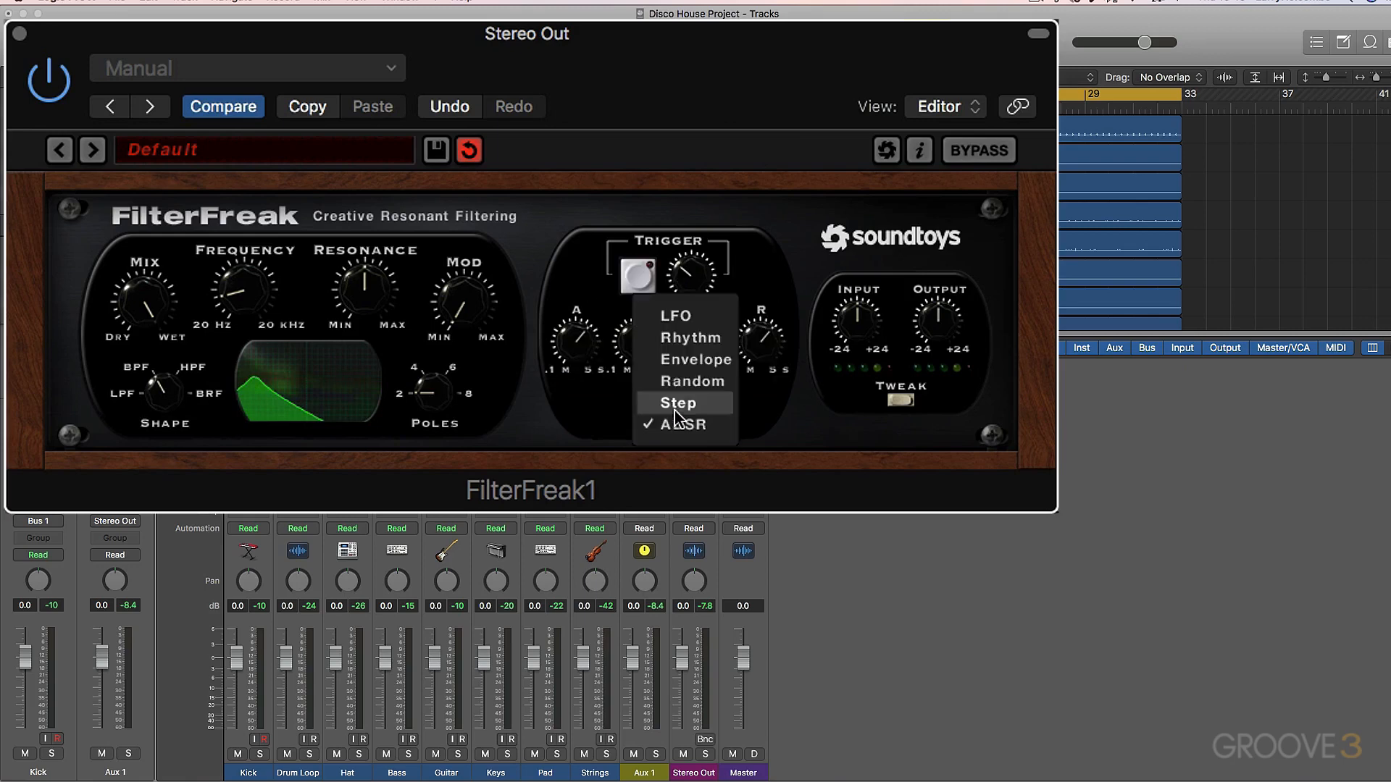
click(680, 433)
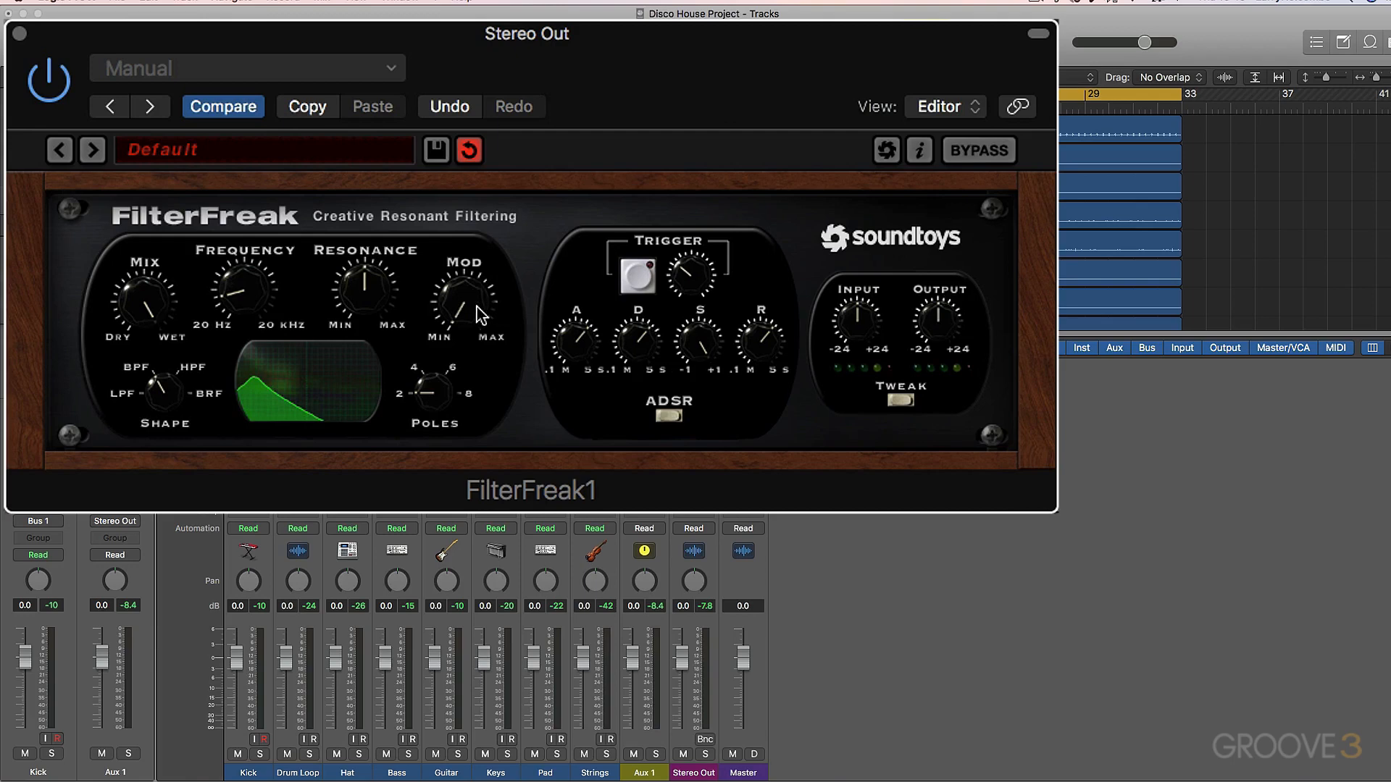
drag(482, 315, 477, 253)
key(space)
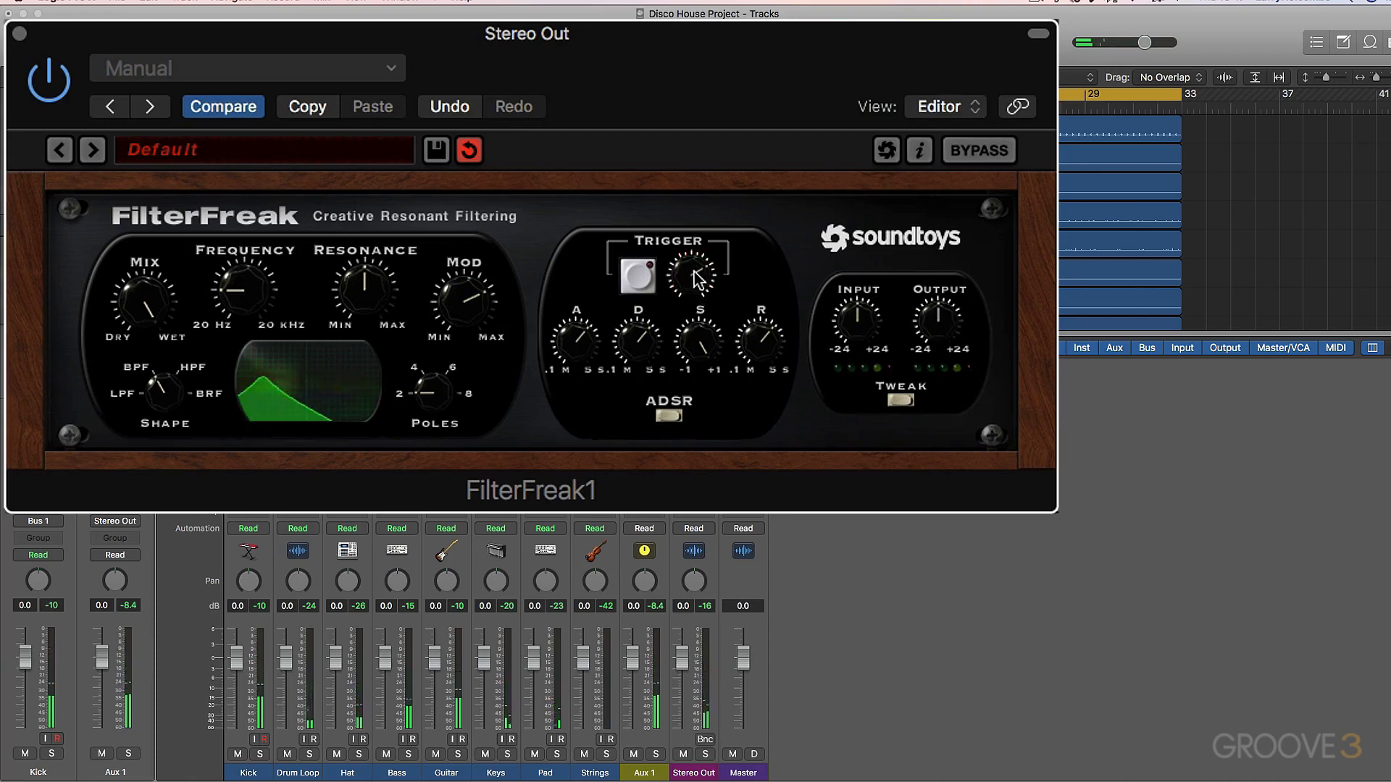
drag(694, 277, 714, 281)
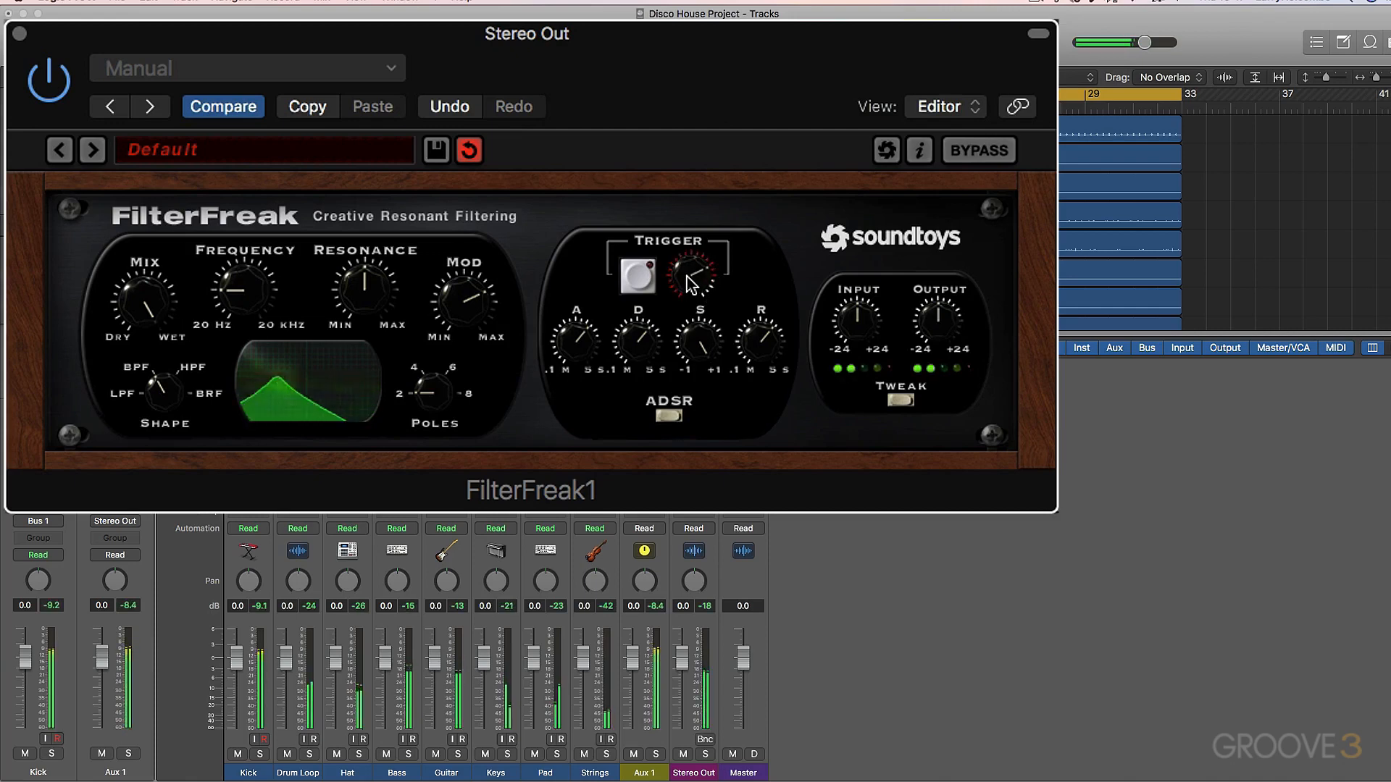
Raise the filter frequency to the midrange with slightly more resonance, and balance a higher input against a lower output
mouse_move(353, 284)
mouse_down()
mouse_move(349, 254)
mouse_move(355, 305)
mouse_up()
mouse_move(266, 301)
mouse_down()
mouse_move(270, 286)
mouse_move(274, 308)
mouse_move(238, 272)
mouse_move(250, 290)
mouse_up()
drag(860, 317, 855, 279)
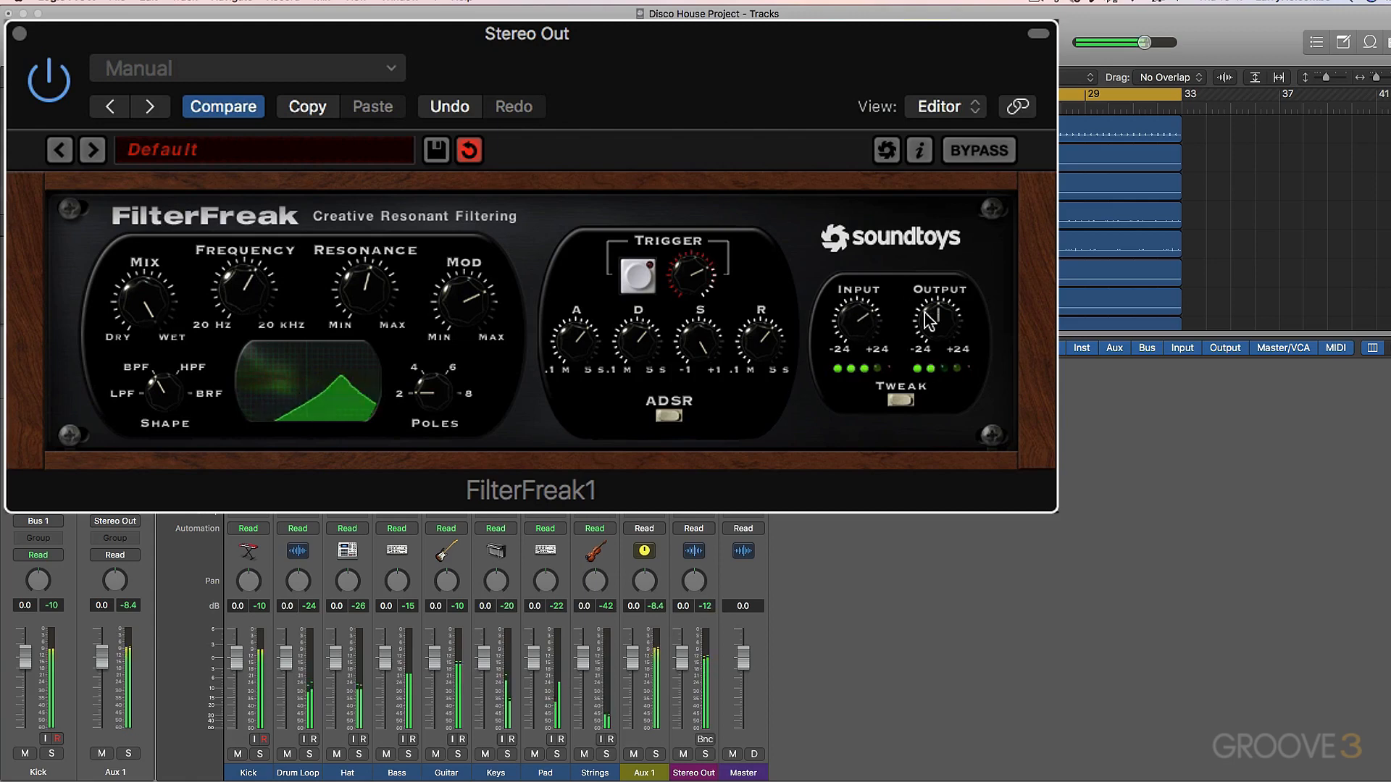
drag(926, 312, 926, 346)
mouse_move(259, 302)
mouse_down()
mouse_move(247, 315)
mouse_move(281, 308)
mouse_up()
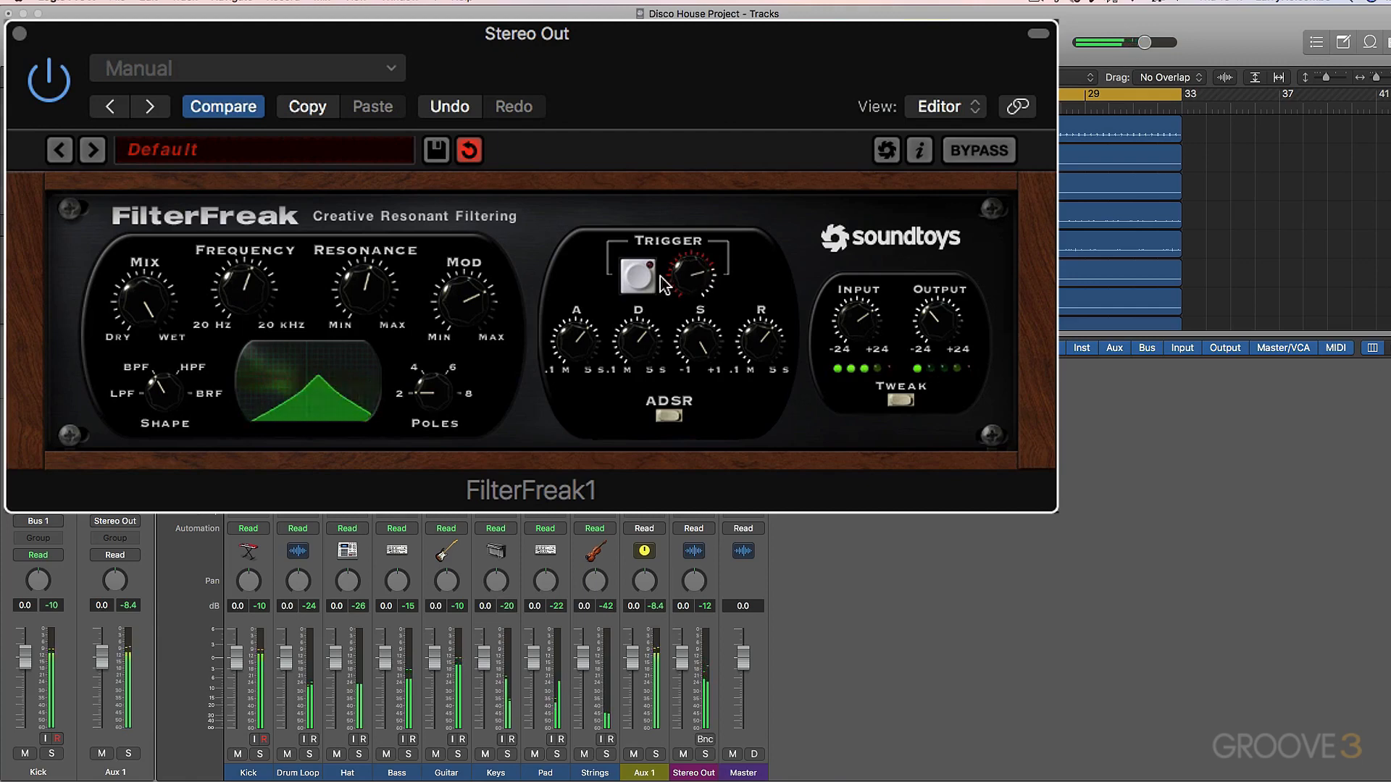
Shape the ADSR with a shorter attack, longer decay and minimum sustain, and reduce the mod amount to about a quarter
mouse_move(481, 285)
mouse_down()
mouse_move(445, 305)
mouse_move(458, 299)
mouse_up()
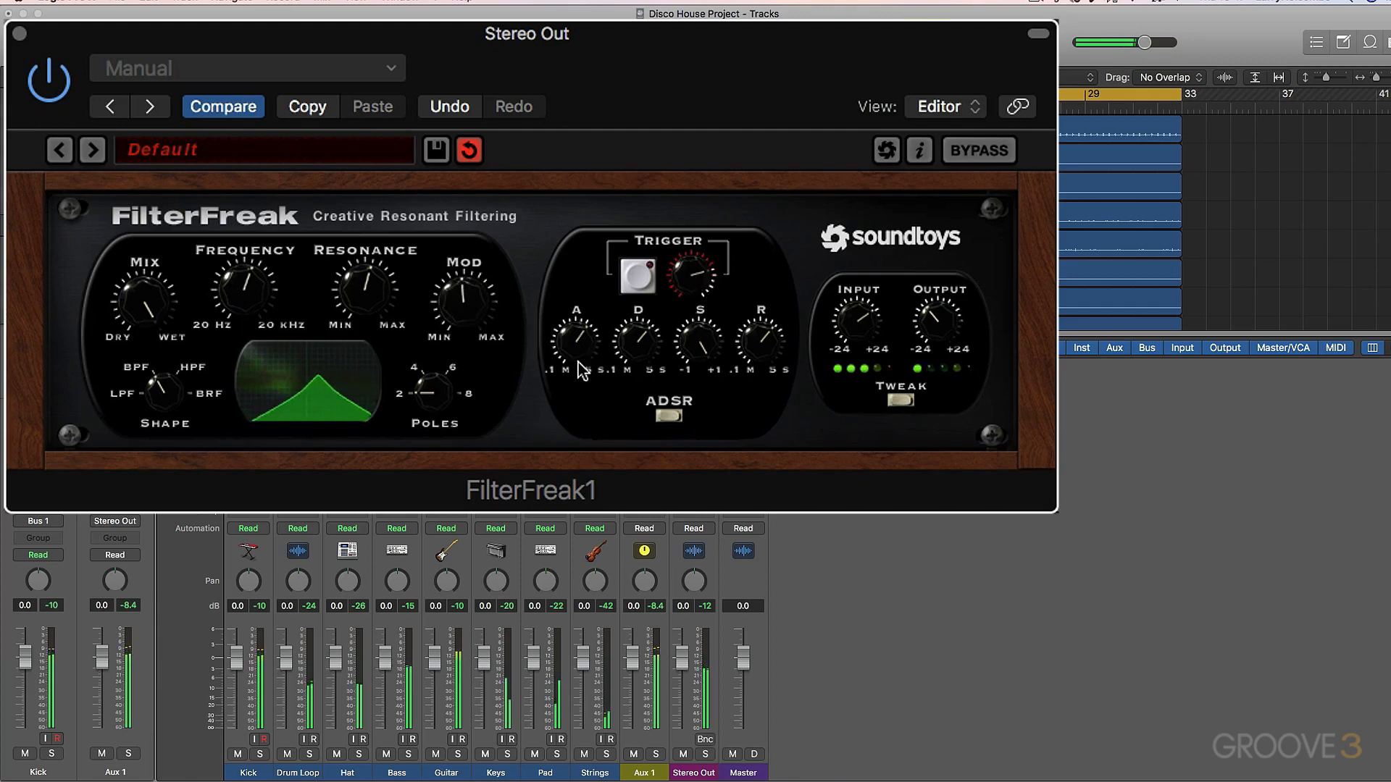
drag(579, 362, 579, 400)
drag(690, 346, 705, 499)
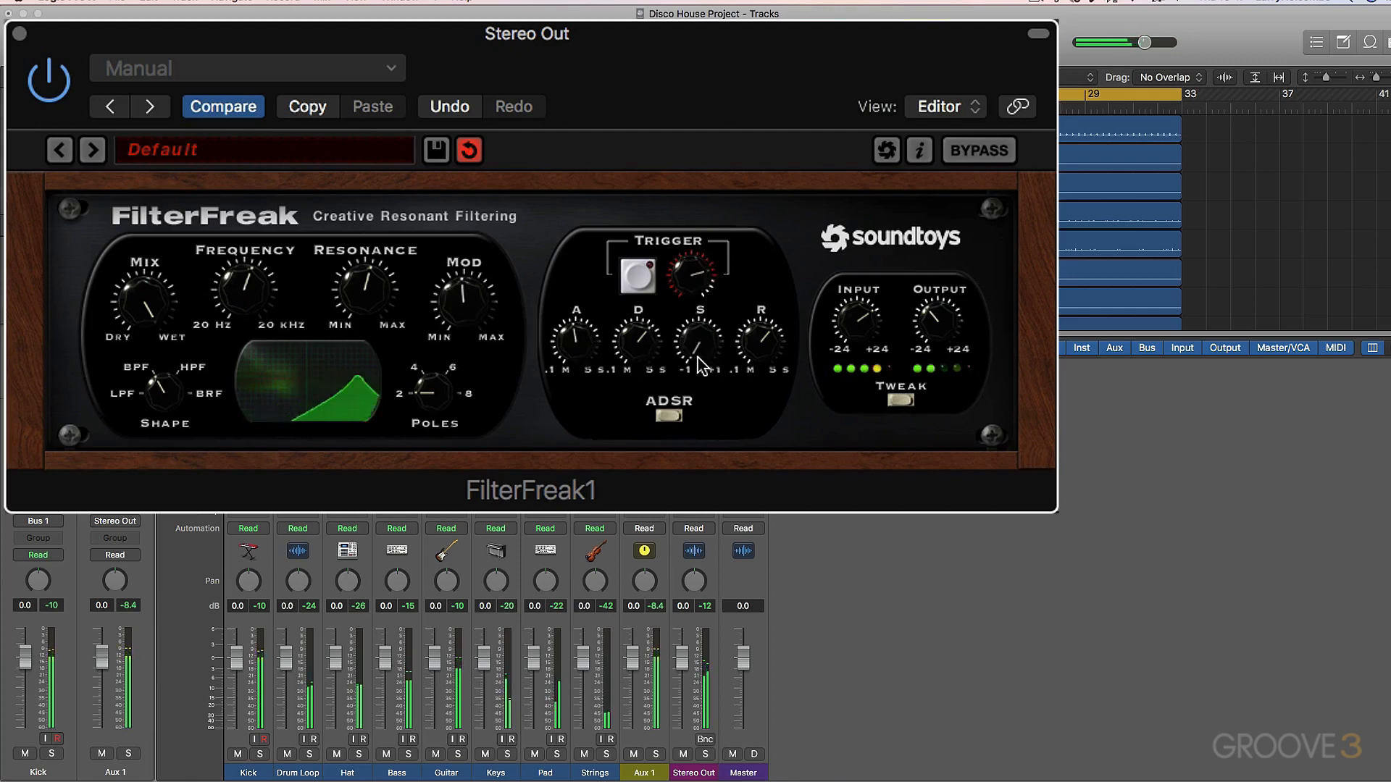
drag(635, 346, 633, 318)
mouse_move(455, 328)
mouse_down()
mouse_move(471, 341)
mouse_move(469, 328)
mouse_up()
Fine-tune the band-pass frequency just below the middle with moderately raised resonance, then bypass the Stereo Out filter and close its window
mouse_move(256, 305)
mouse_down()
mouse_move(236, 345)
mouse_move(246, 323)
mouse_up()
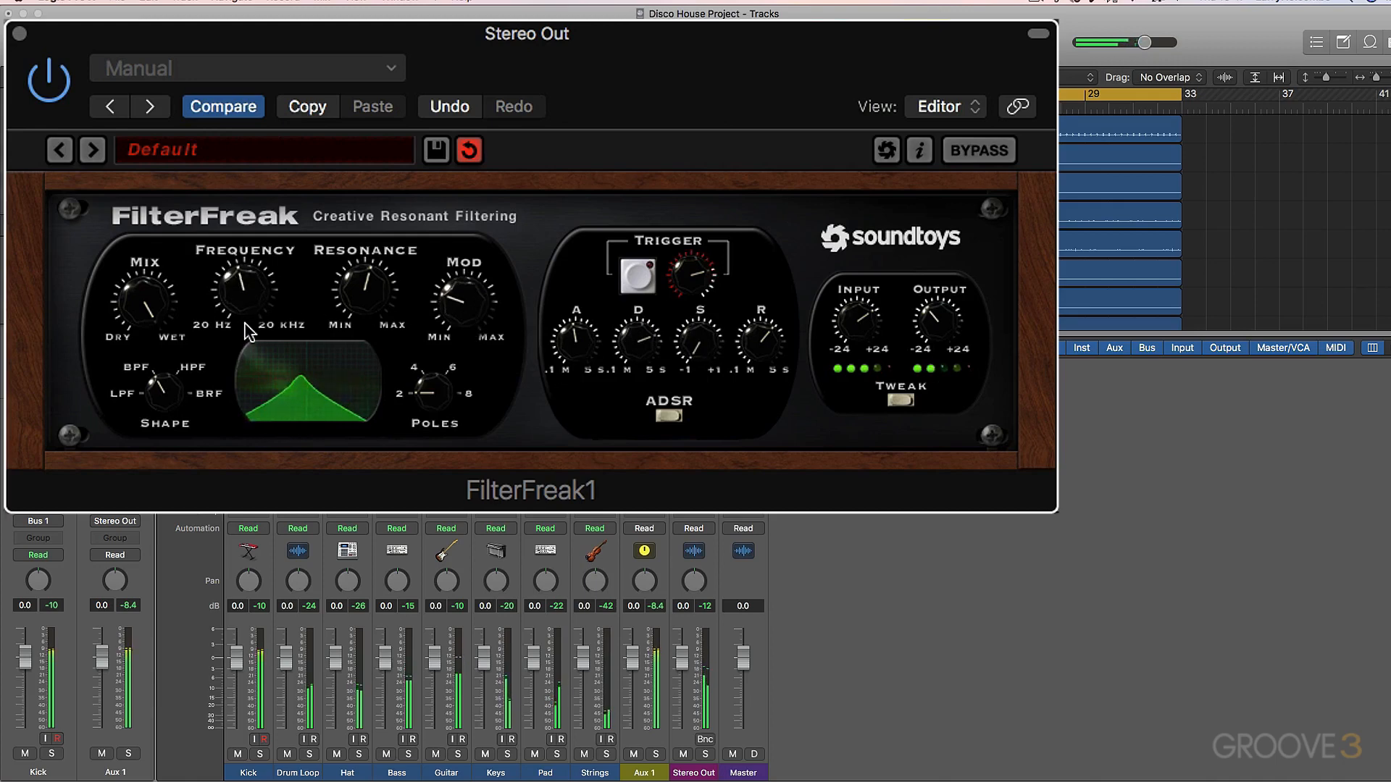
drag(384, 297, 380, 247)
drag(246, 302, 246, 325)
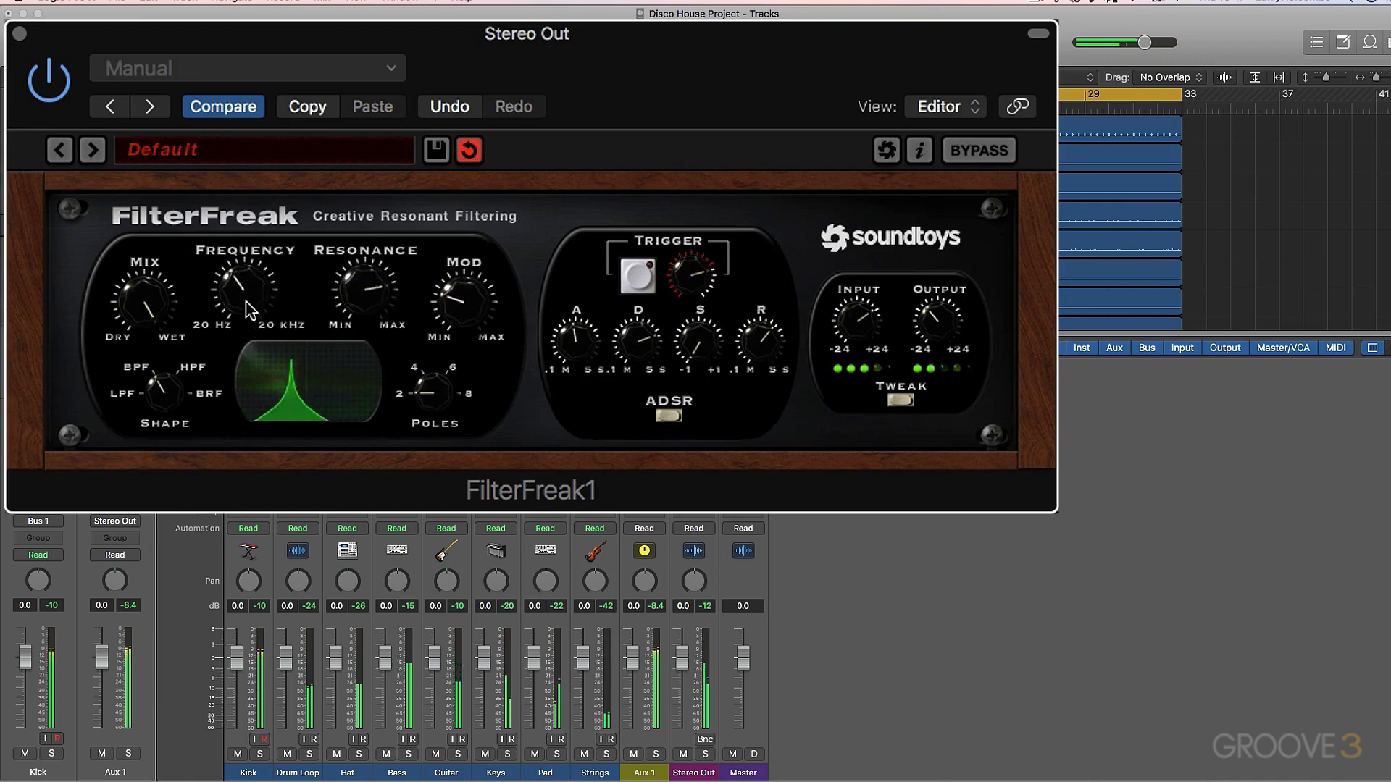
drag(366, 293, 367, 313)
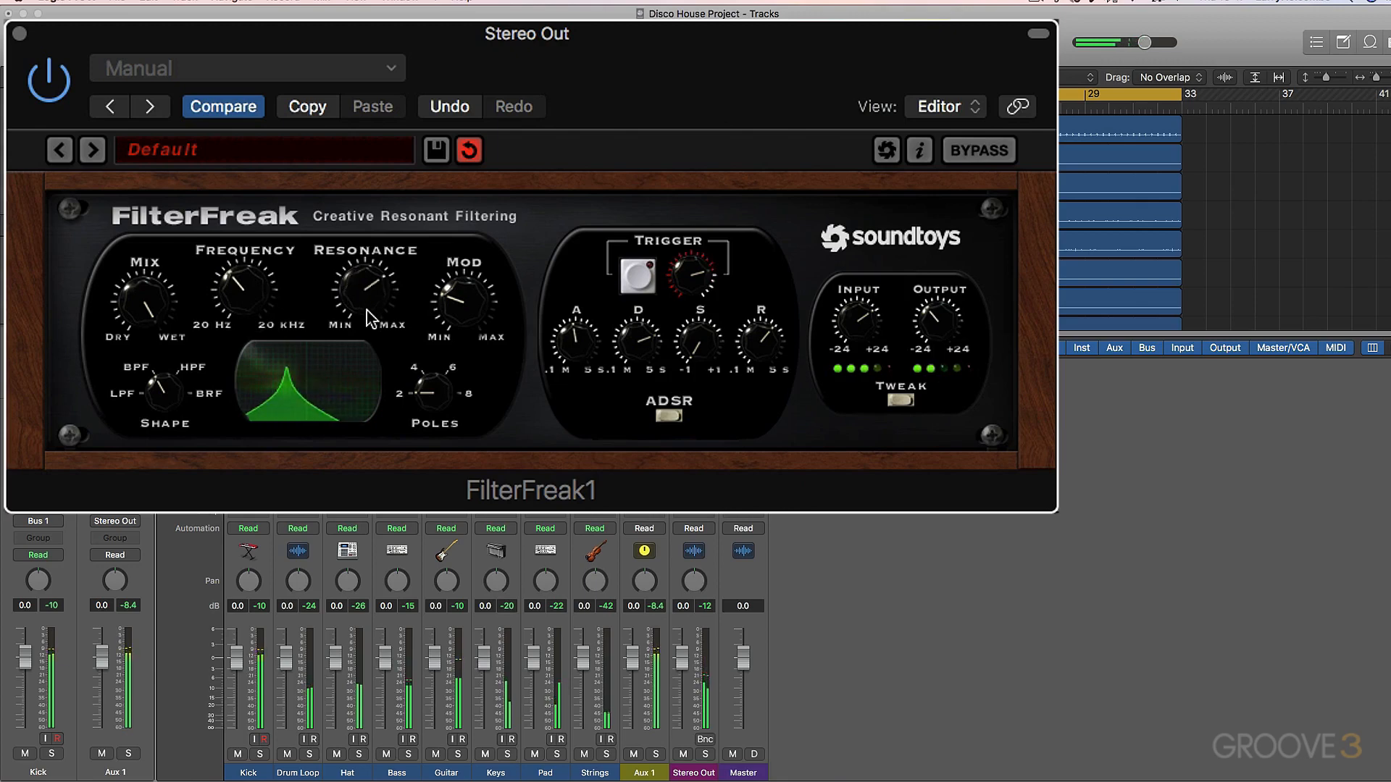
drag(243, 311, 258, 288)
drag(348, 289, 348, 300)
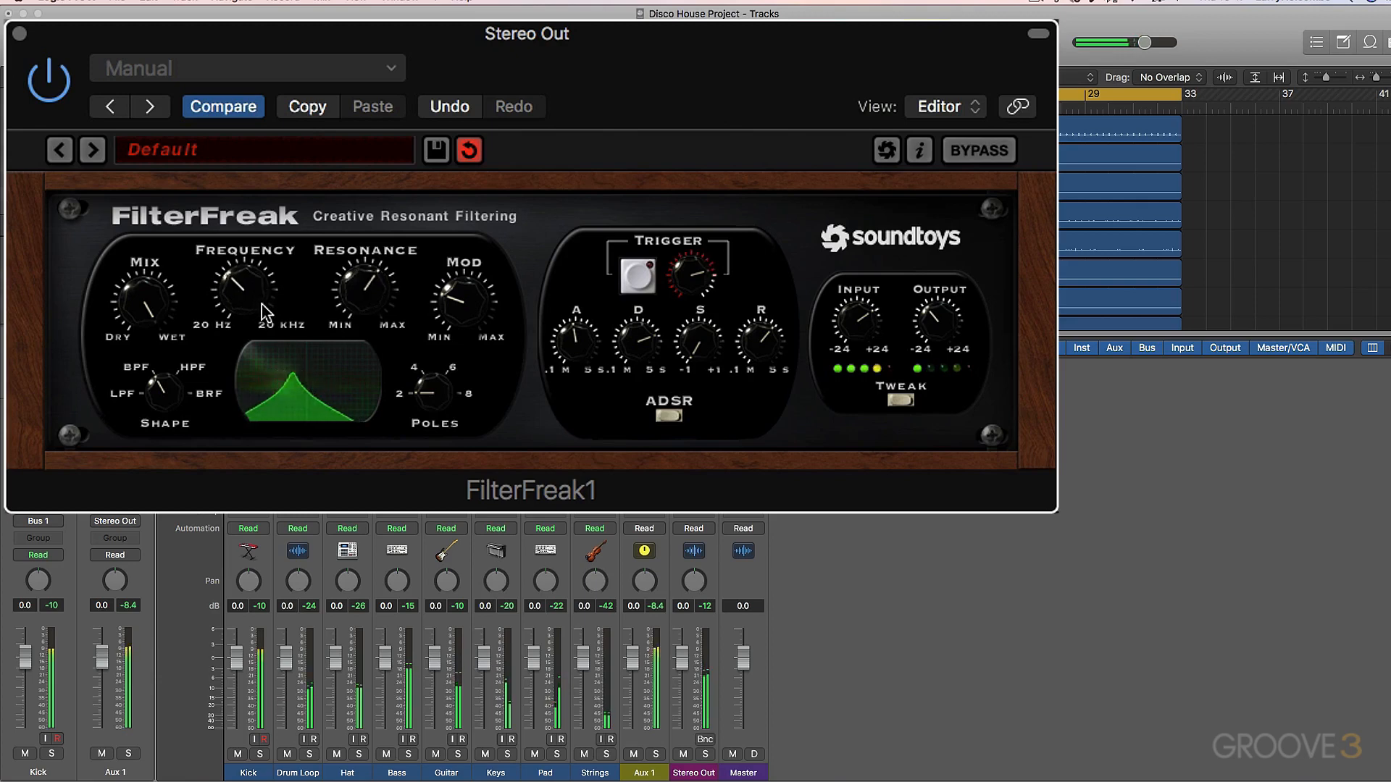
drag(258, 304, 250, 332)
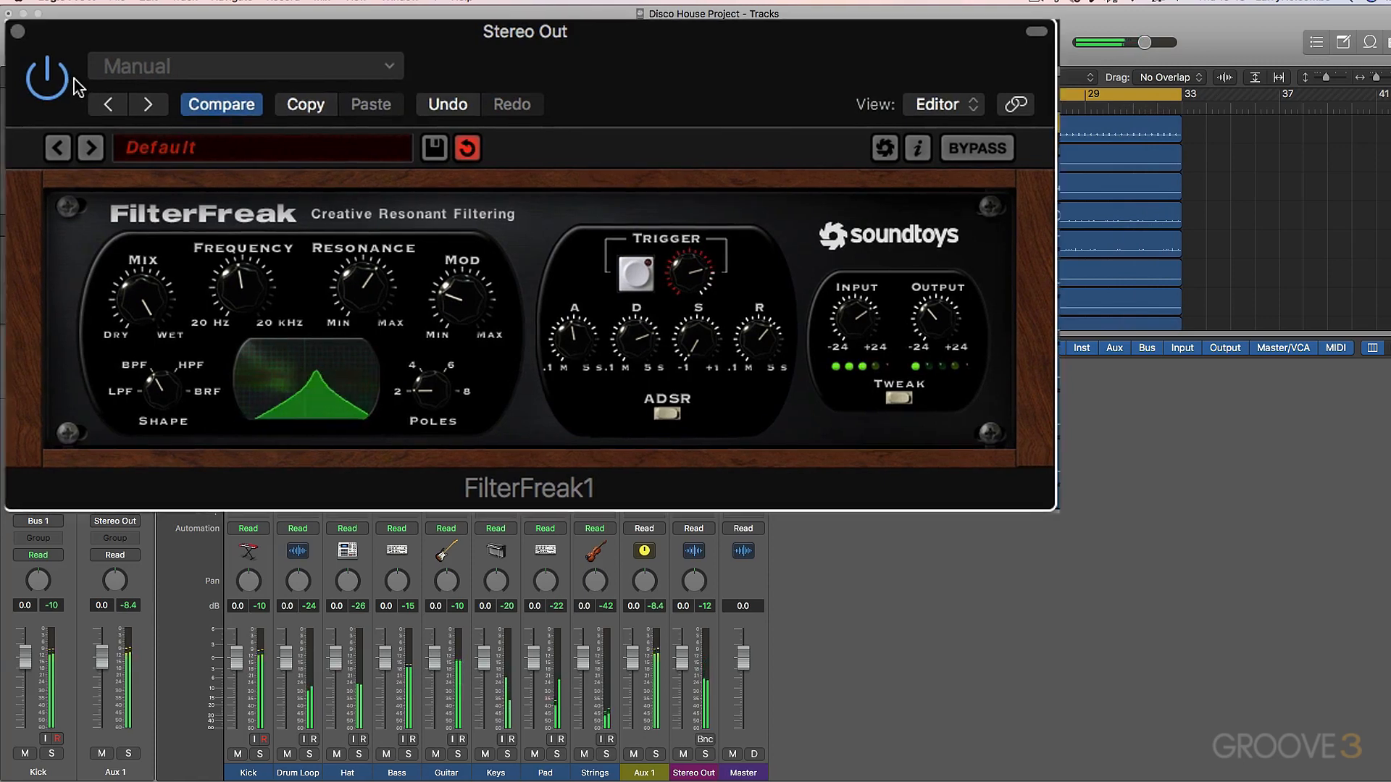
click(62, 83)
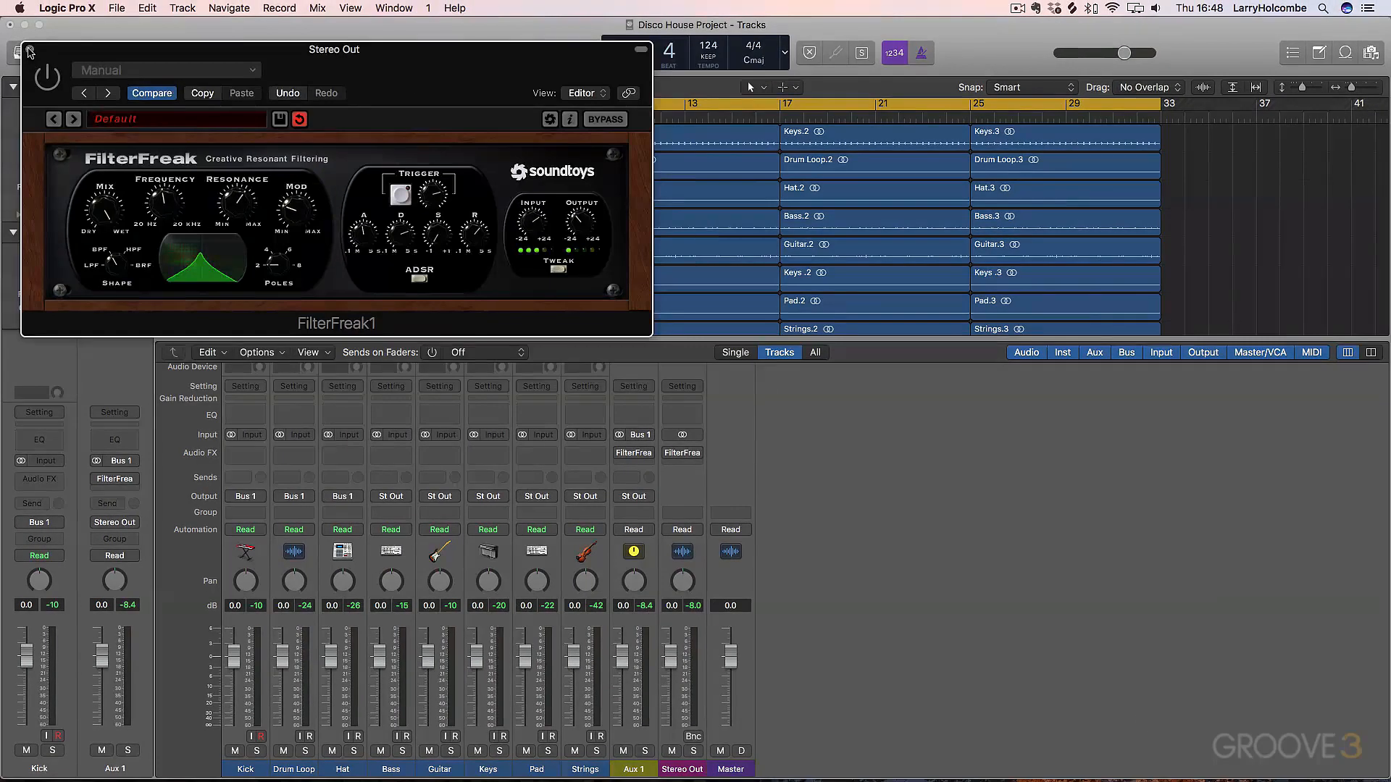
click(17, 32)
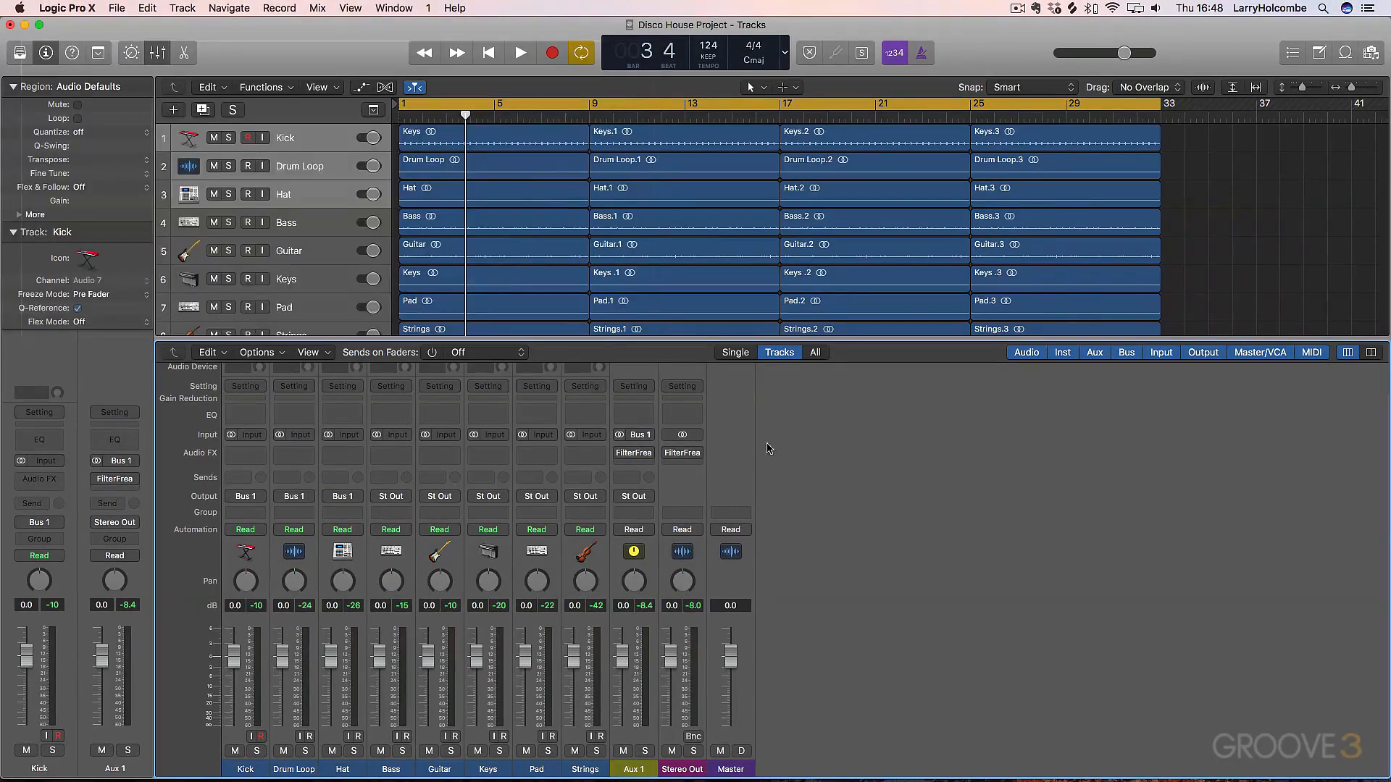
Insert a second stereo FilterFreak1 in the next free effect slot on Stereo Out
click(680, 463)
mouse_move(765, 496)
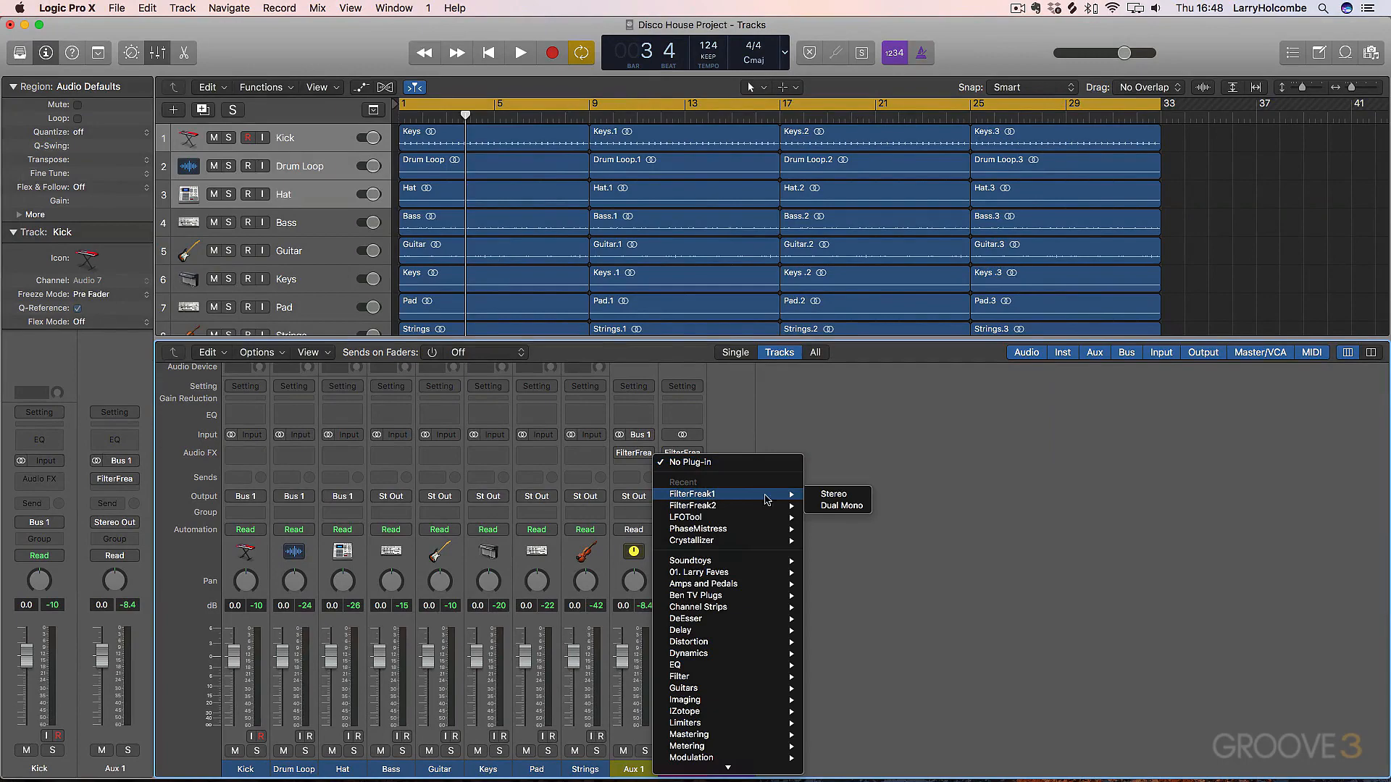
click(840, 496)
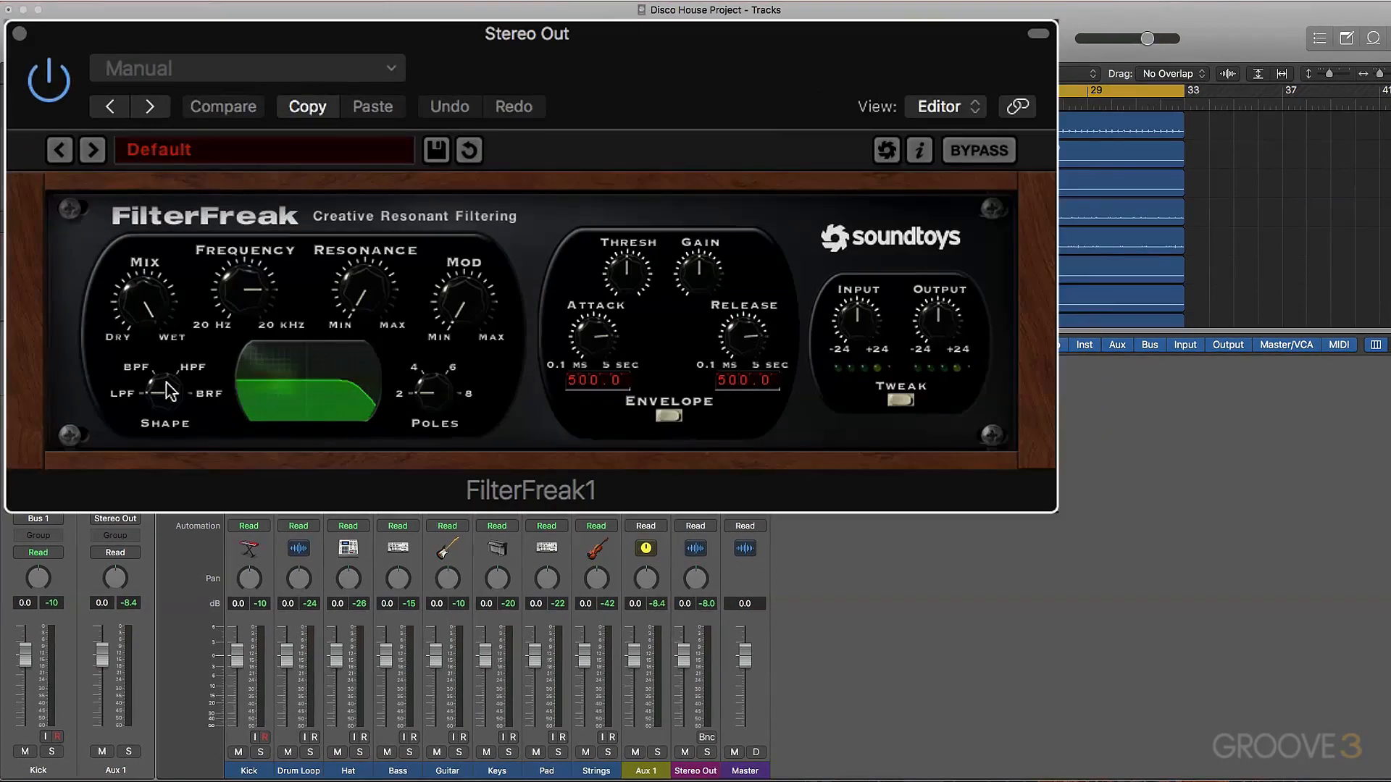
Raise the new filter's resonance past halfway, sweep its low-pass frequency during playback, and close its window with the cutoff fully open
drag(246, 318, 239, 239)
key(space)
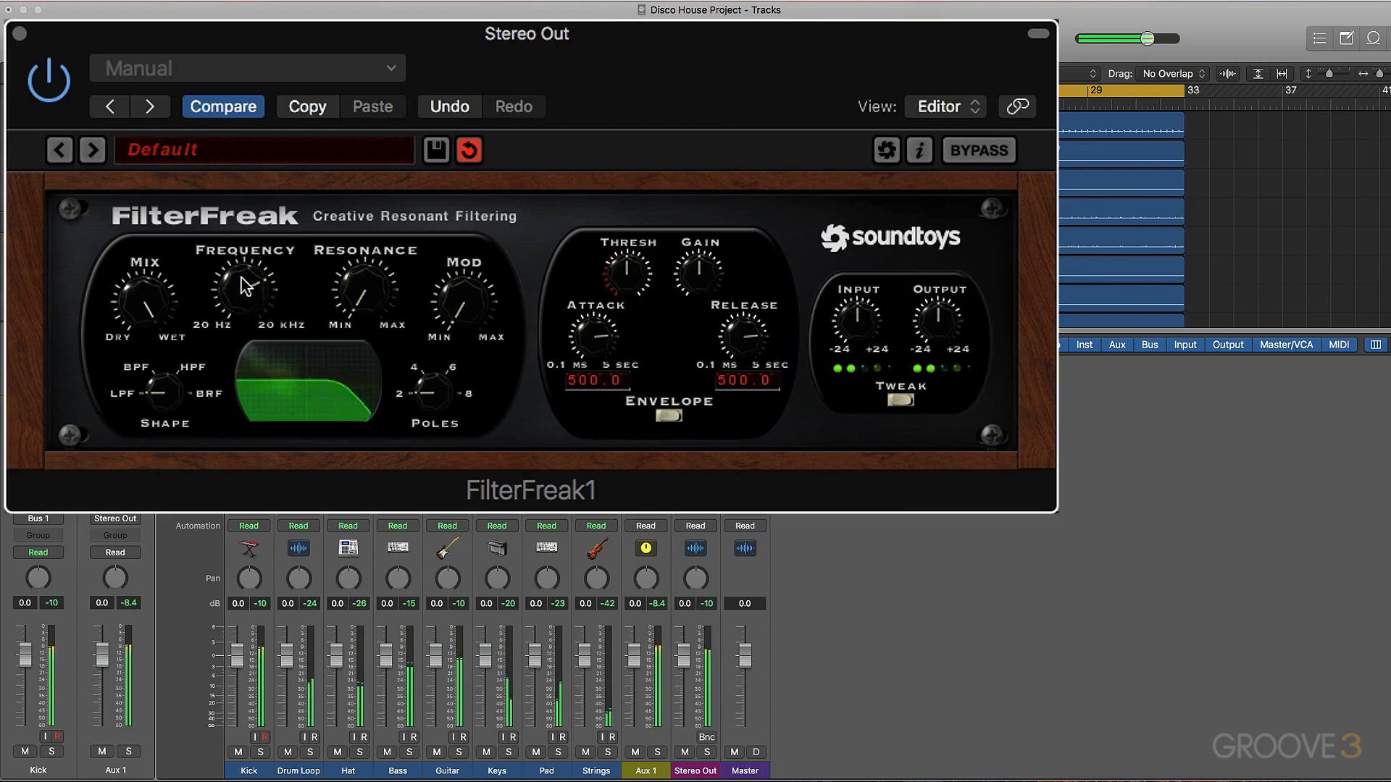
drag(375, 294, 364, 163)
mouse_move(239, 325)
mouse_down()
mouse_move(240, 396)
mouse_move(235, 308)
mouse_up()
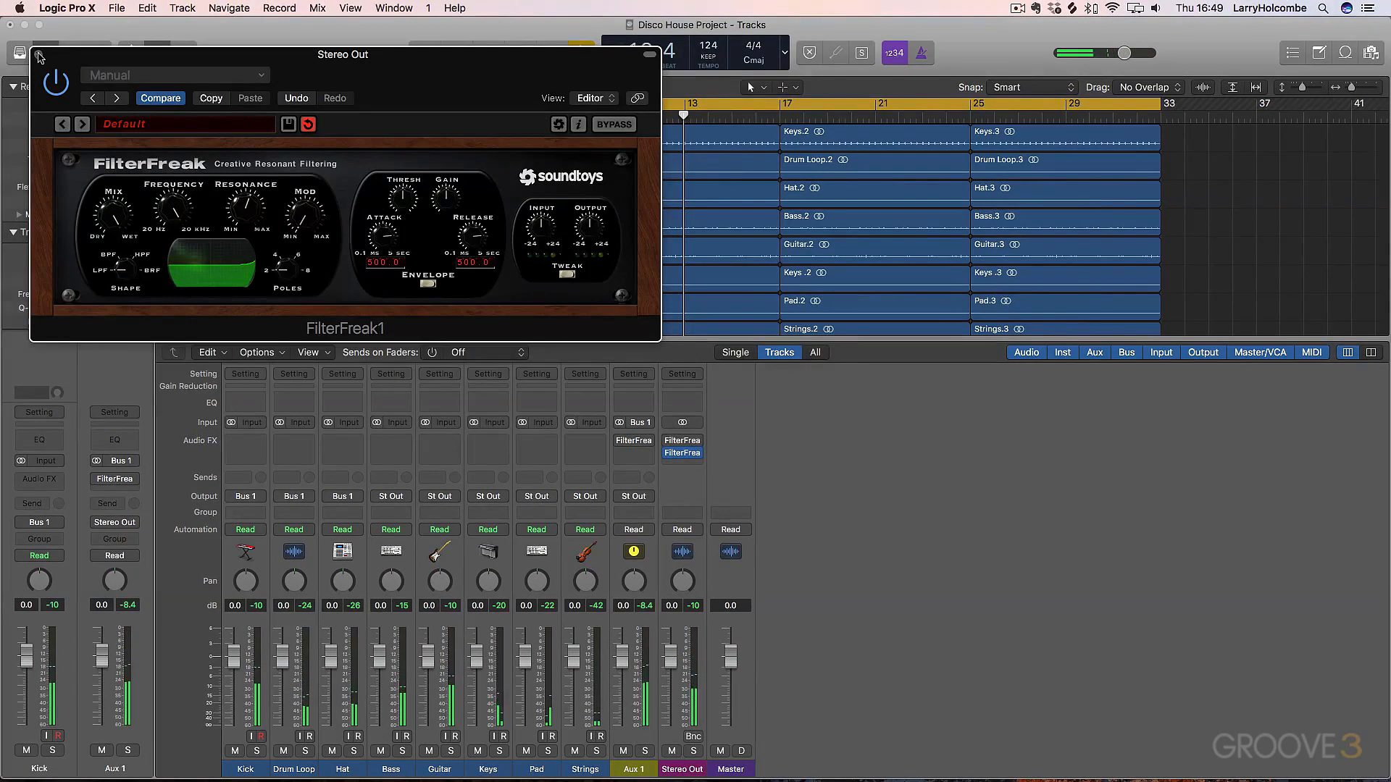
click(39, 55)
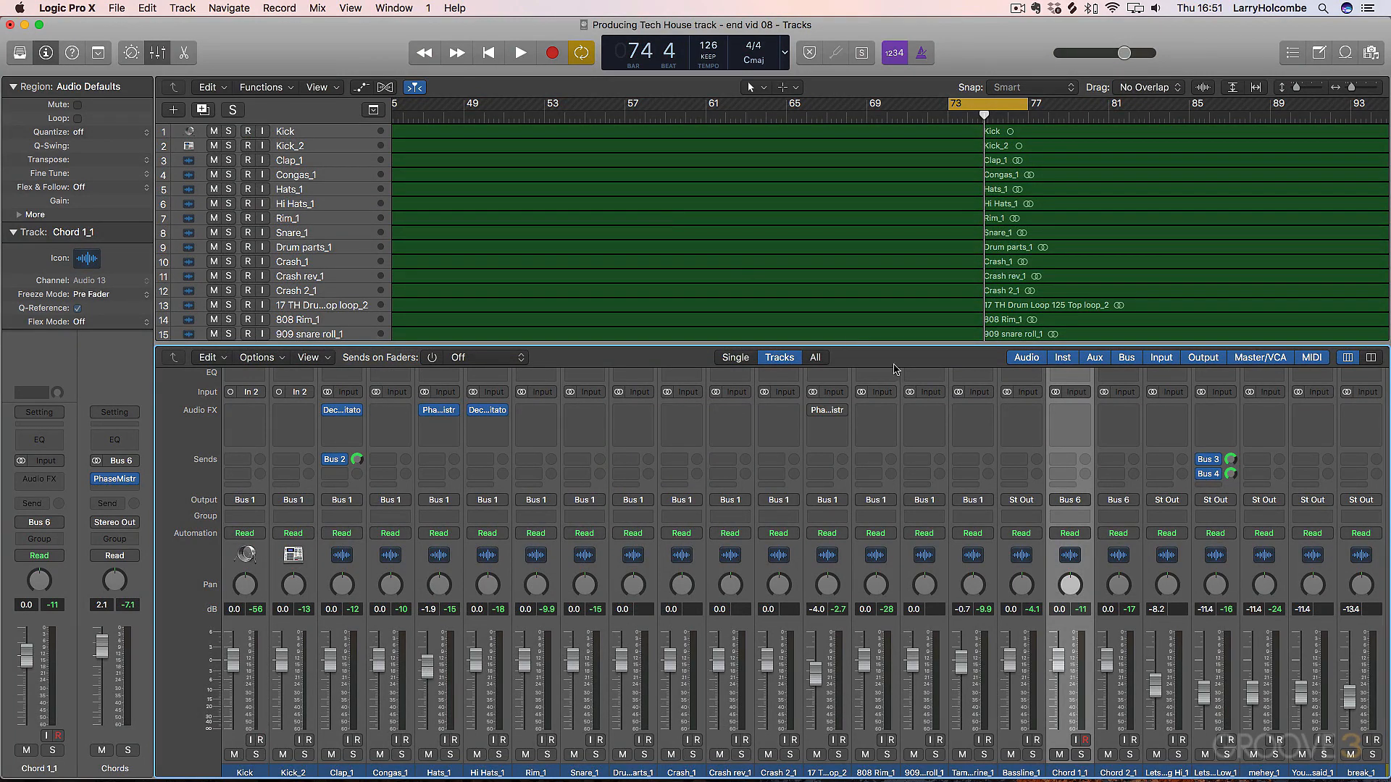
Insert a stereo FilterFreak2 below the existing effect on the 17 TH Drum Loop track
click(829, 426)
mouse_move(824, 453)
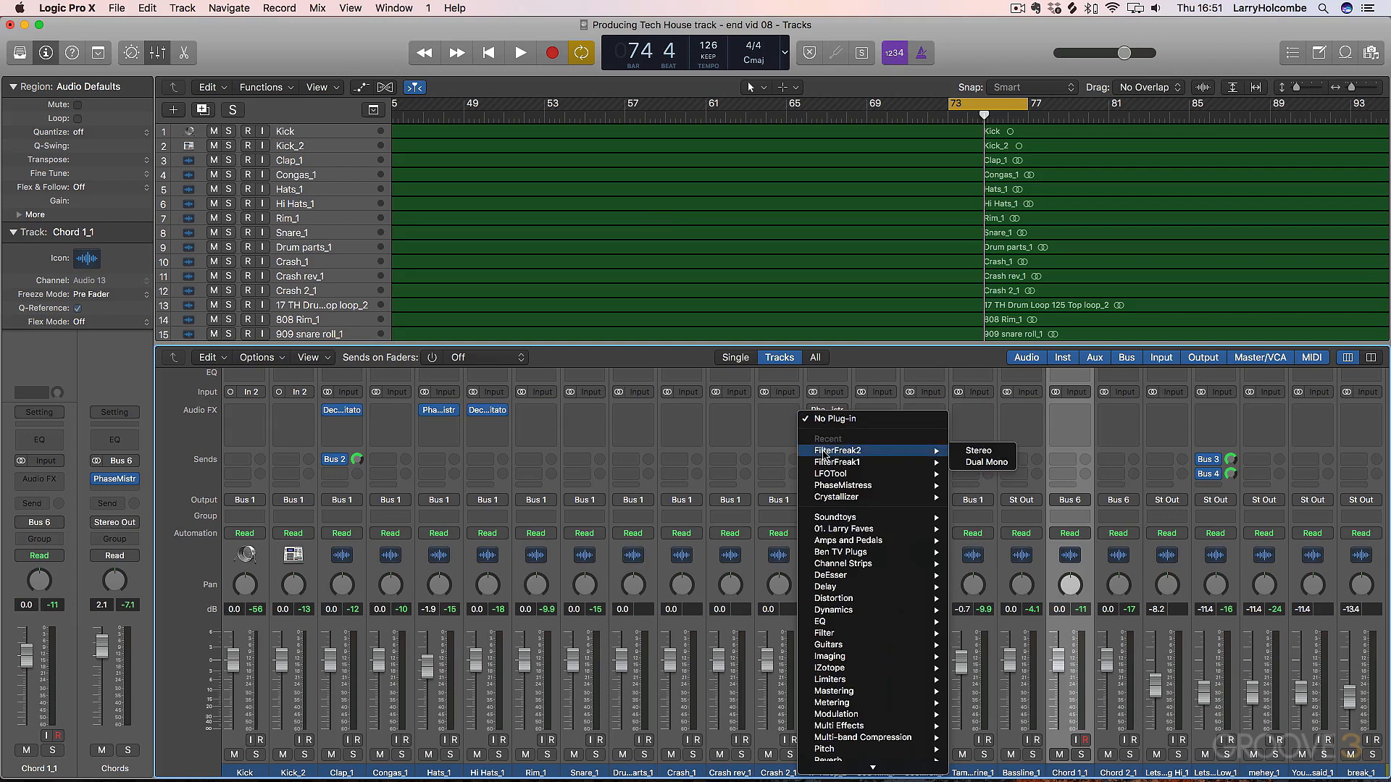
click(976, 455)
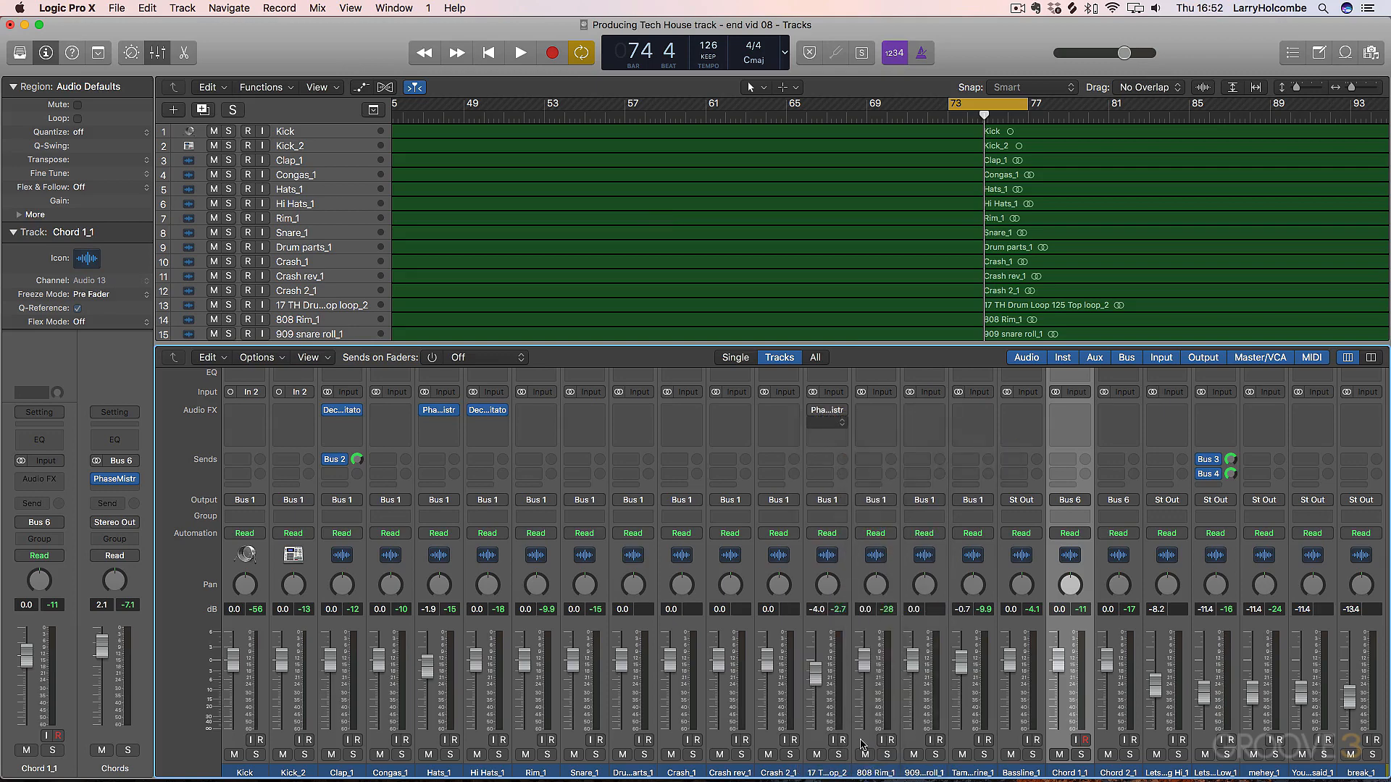
Play the 17 TH Drum Loop track soloed, then unsolo it and leave FilterFreak2 switched on
click(839, 755)
key(space)
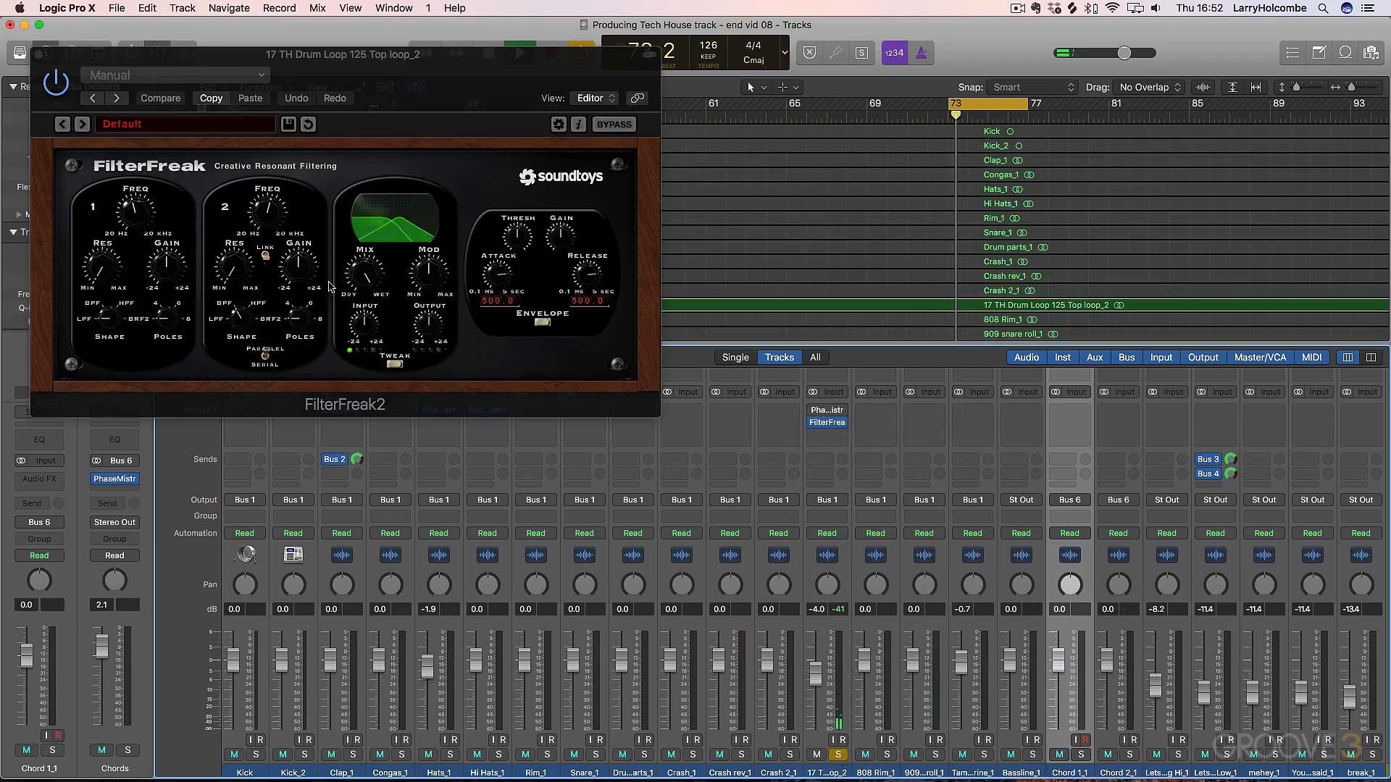
click(839, 754)
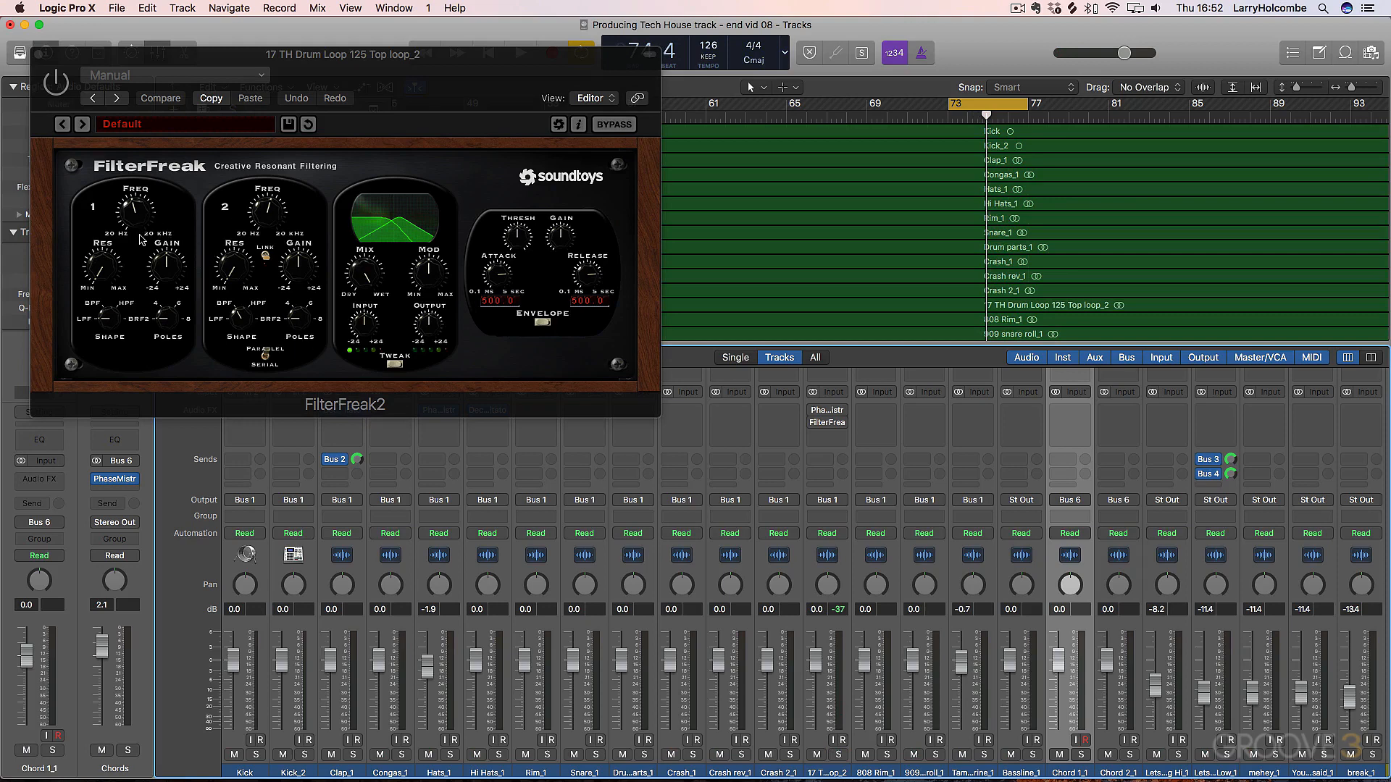
click(62, 89)
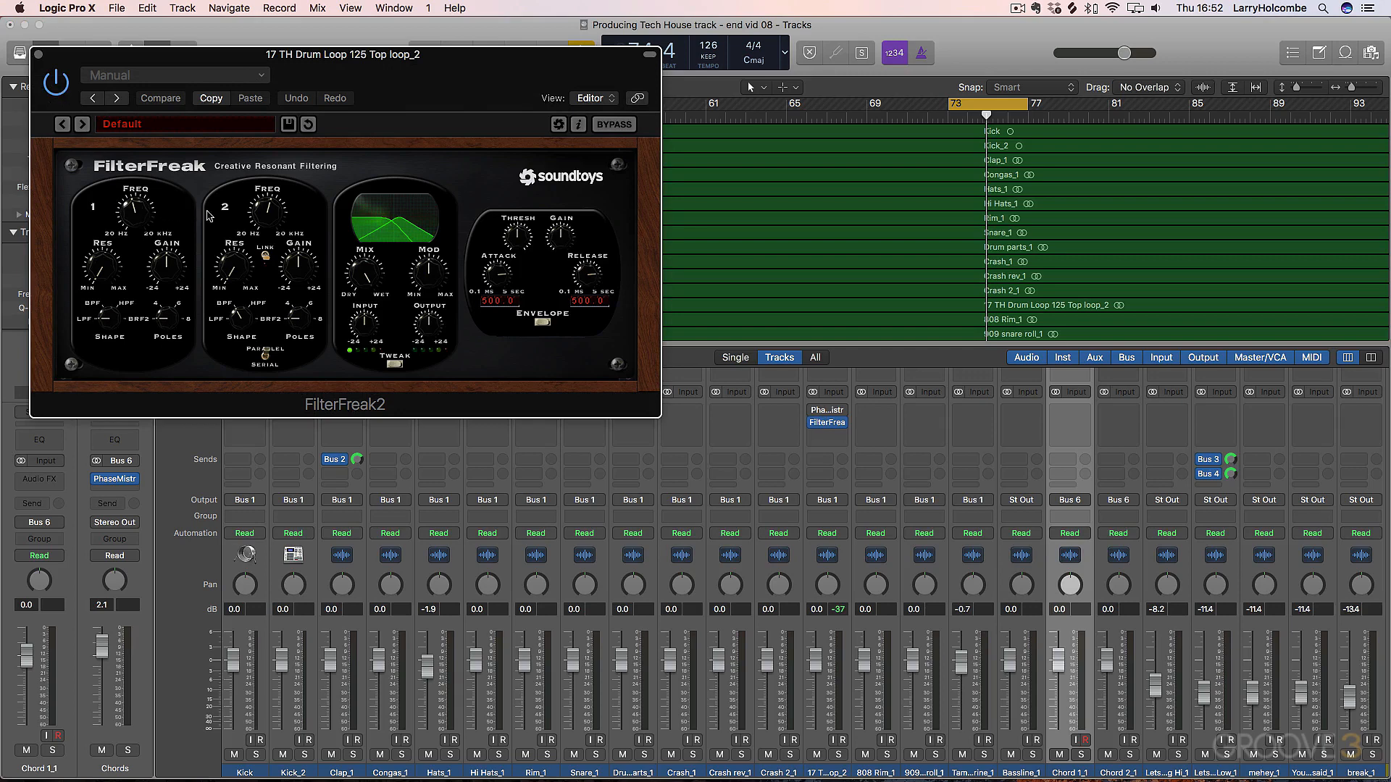
Set FilterFreak2's modulation mode to Rhythm and open its Tweak section with the shape and rhythm editors
click(537, 324)
click(552, 275)
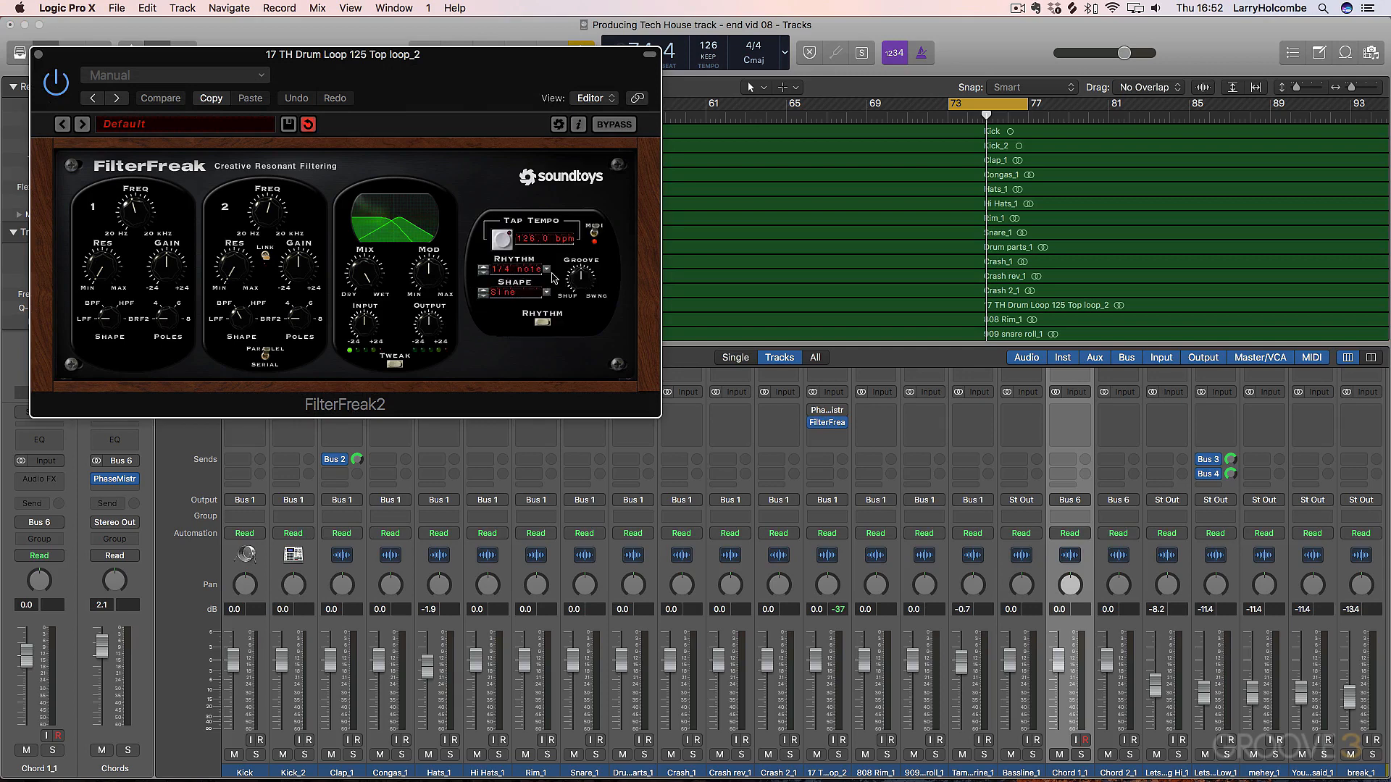
click(389, 364)
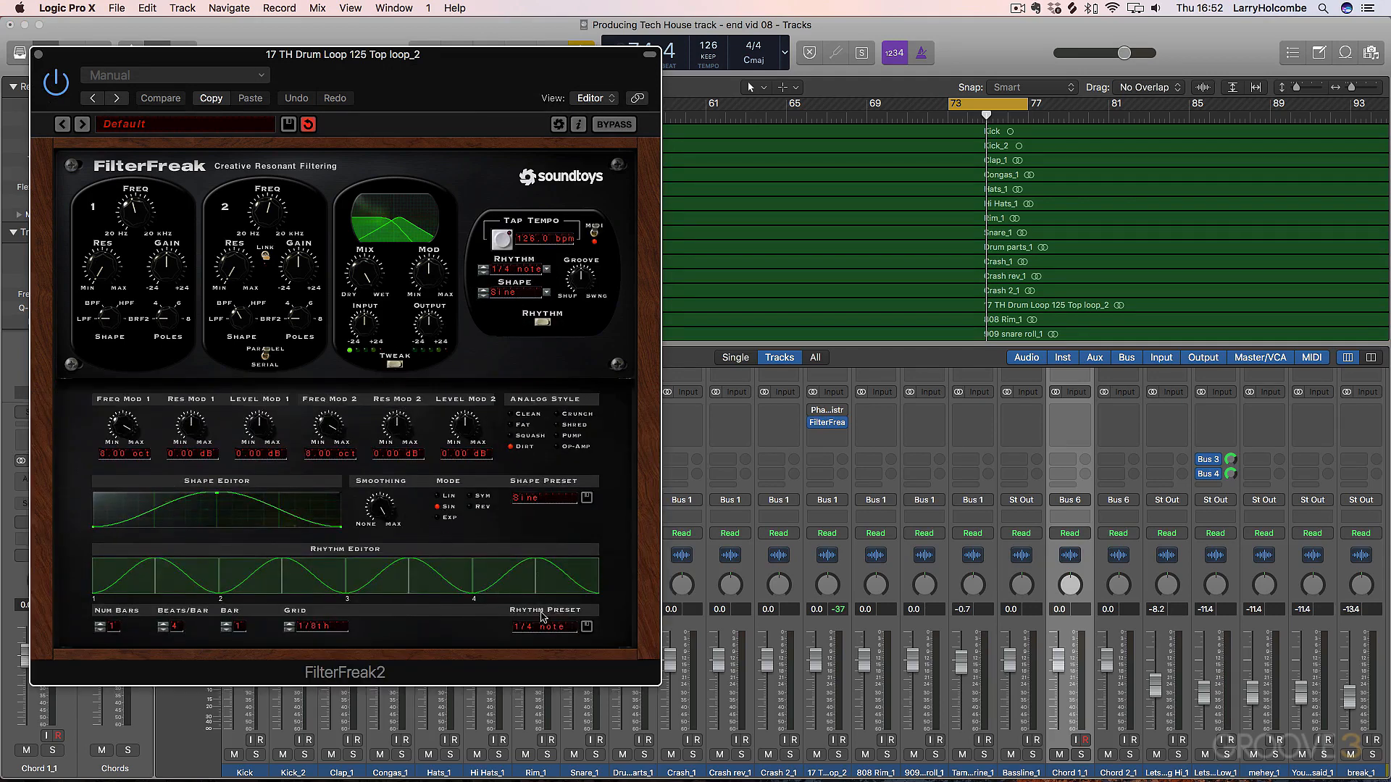
Load the Mixed rhythm preset in FilterFreak2
click(535, 627)
mouse_move(537, 538)
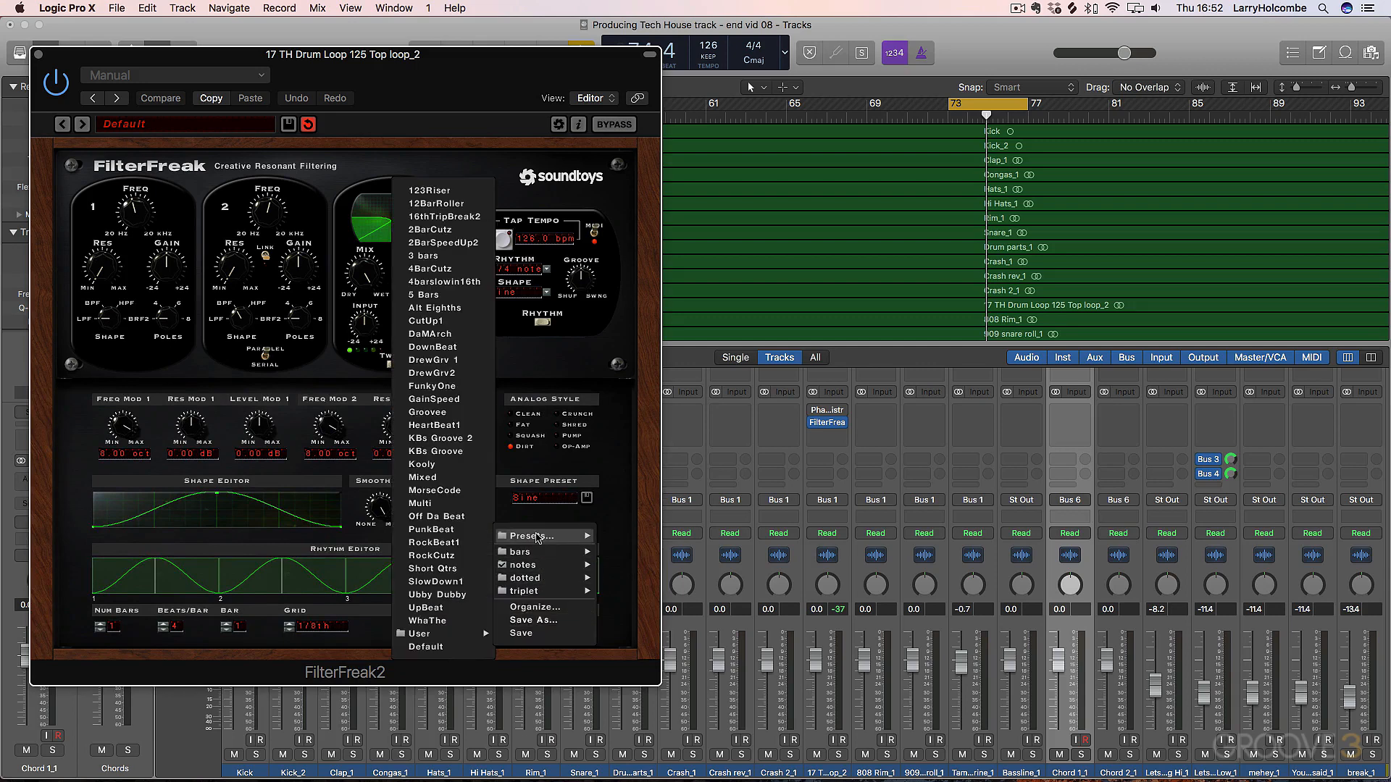
click(440, 478)
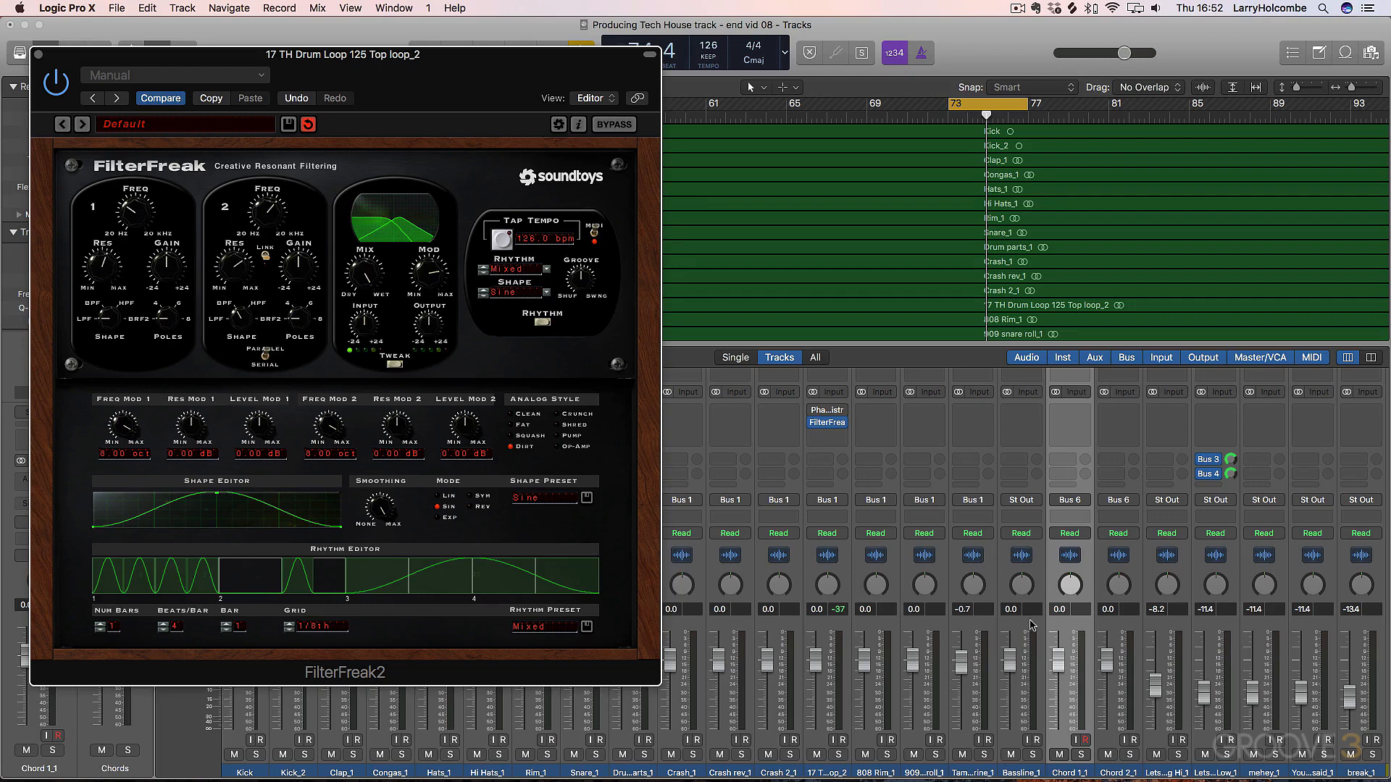
Solo and play the 17 TH Drum Loop track while adjusting filter 1's shape, filter 2's frequency and the modulation amount
click(839, 756)
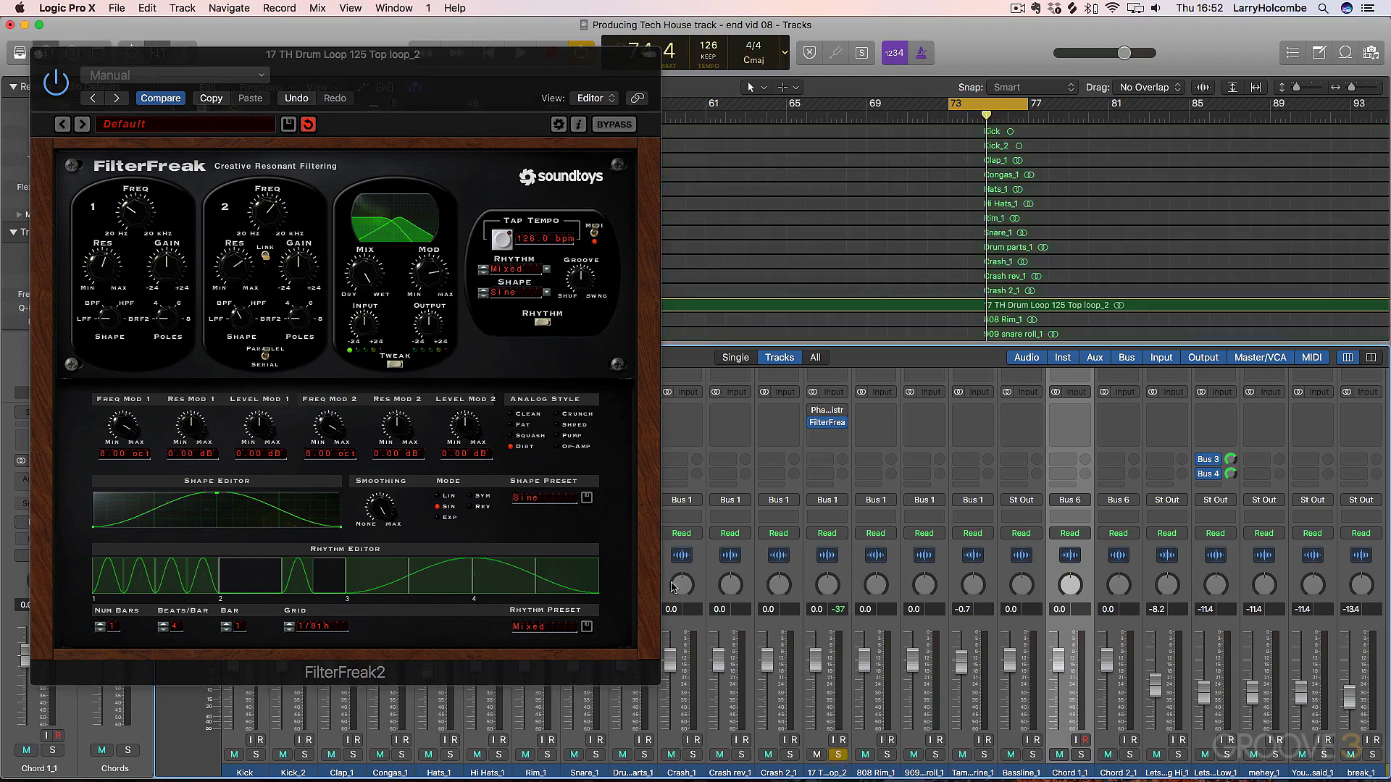
key(space)
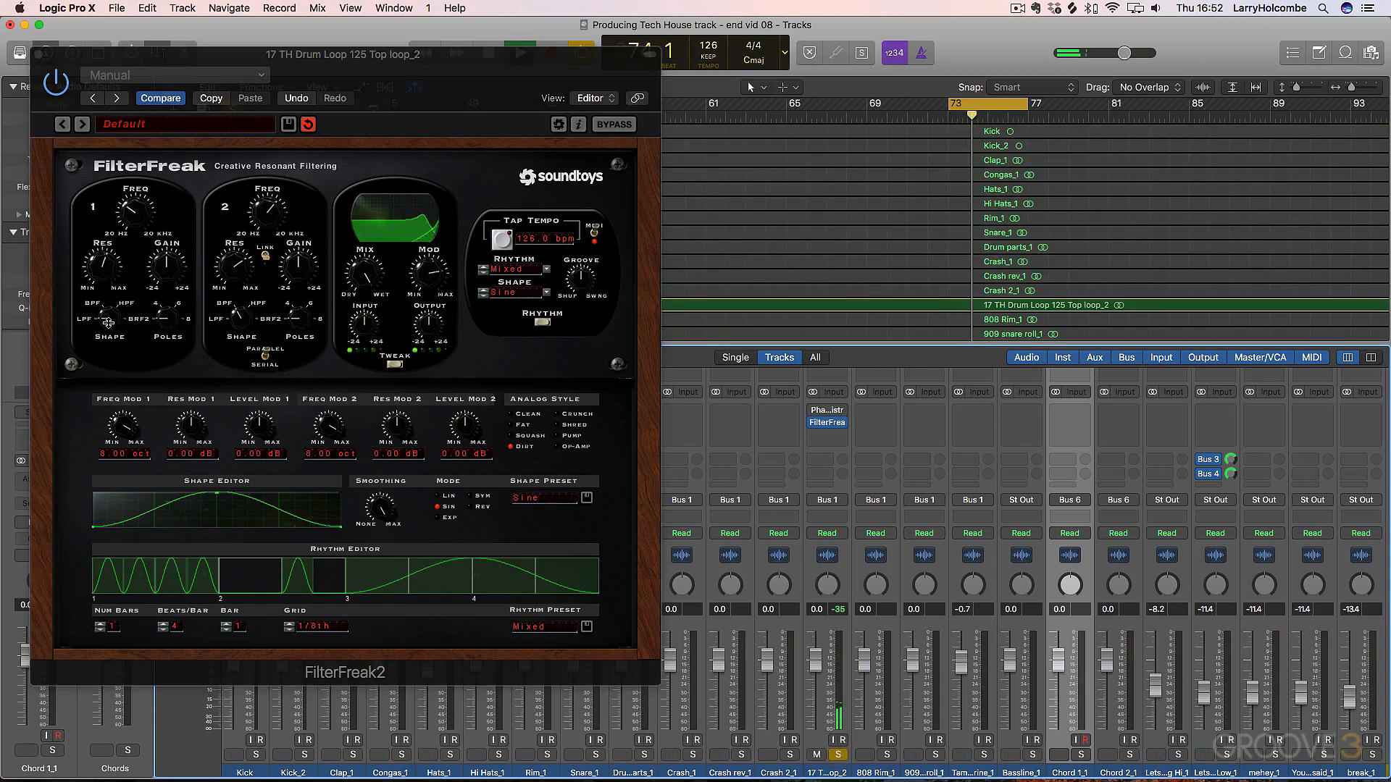
drag(108, 317, 107, 287)
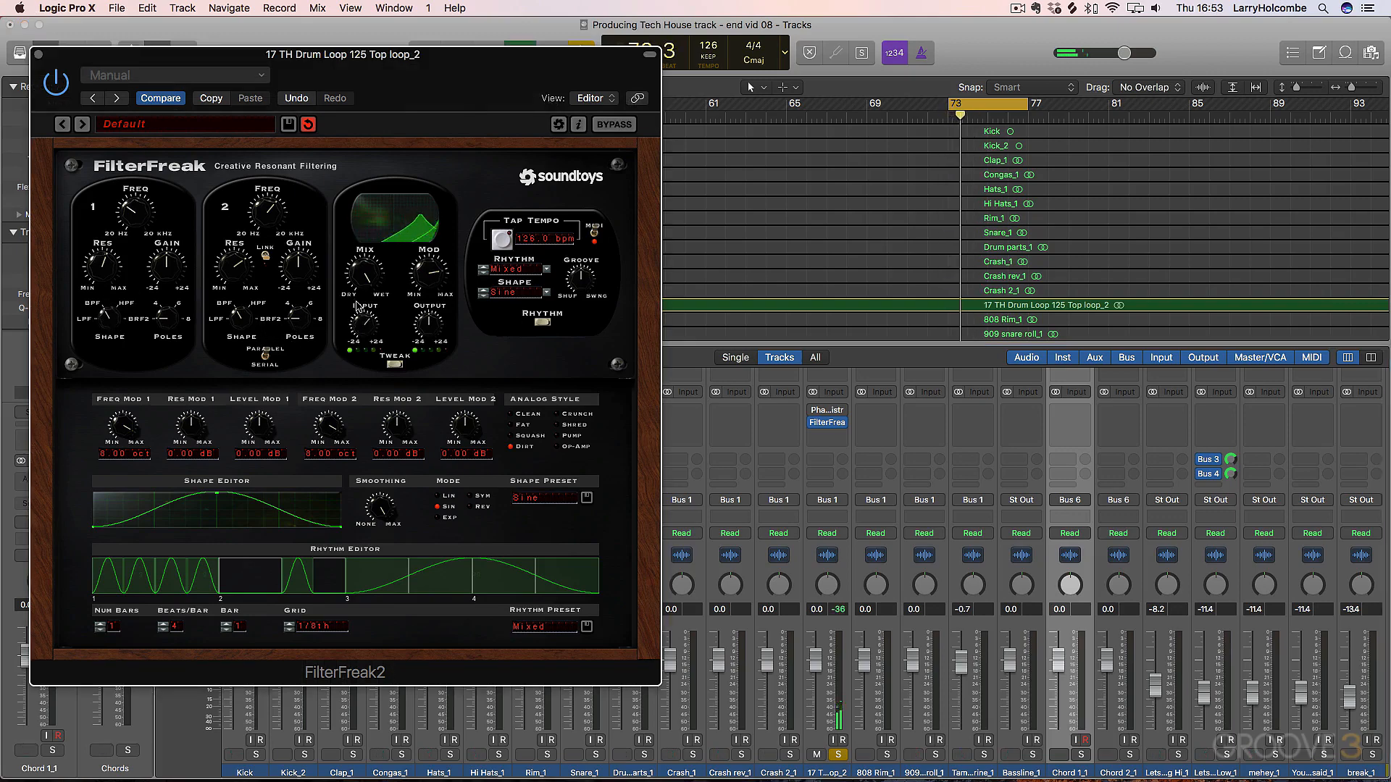
drag(265, 211, 264, 221)
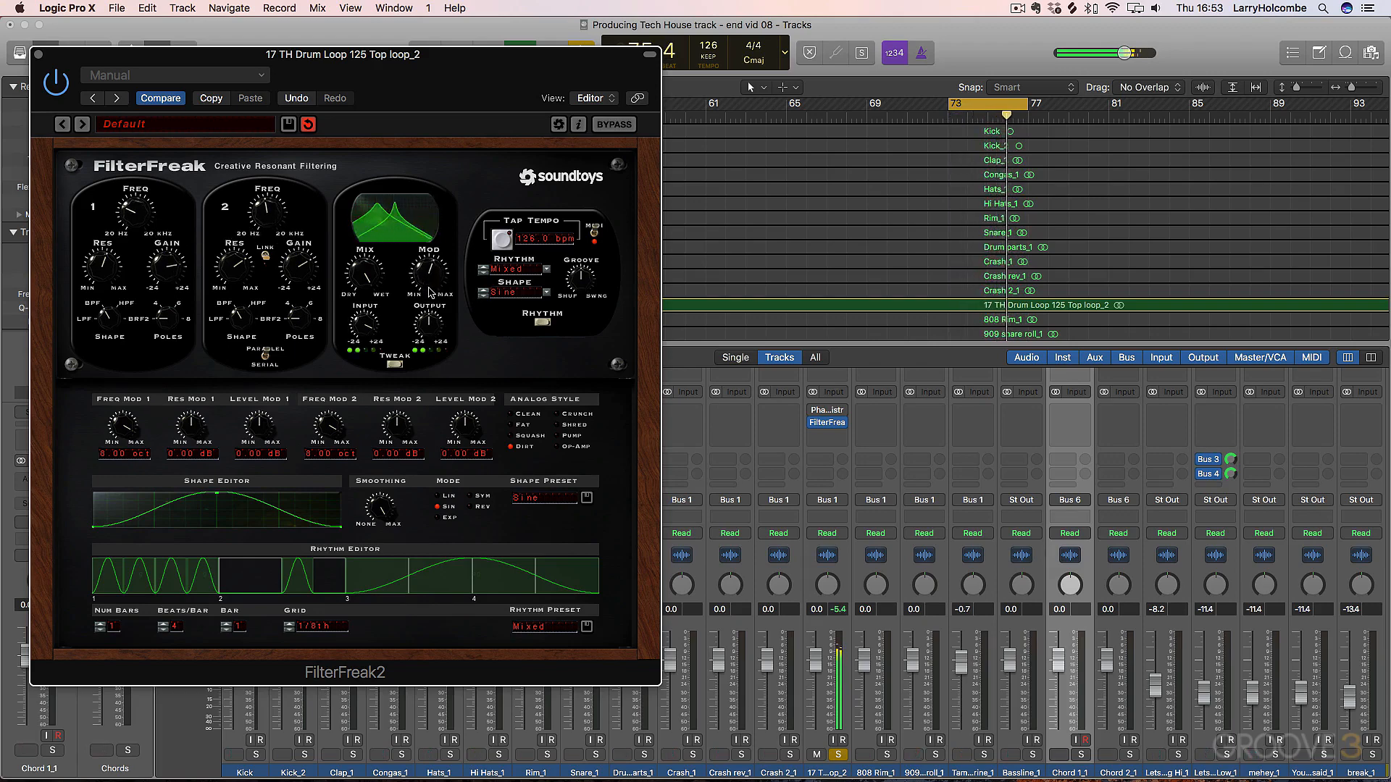
drag(427, 273, 427, 278)
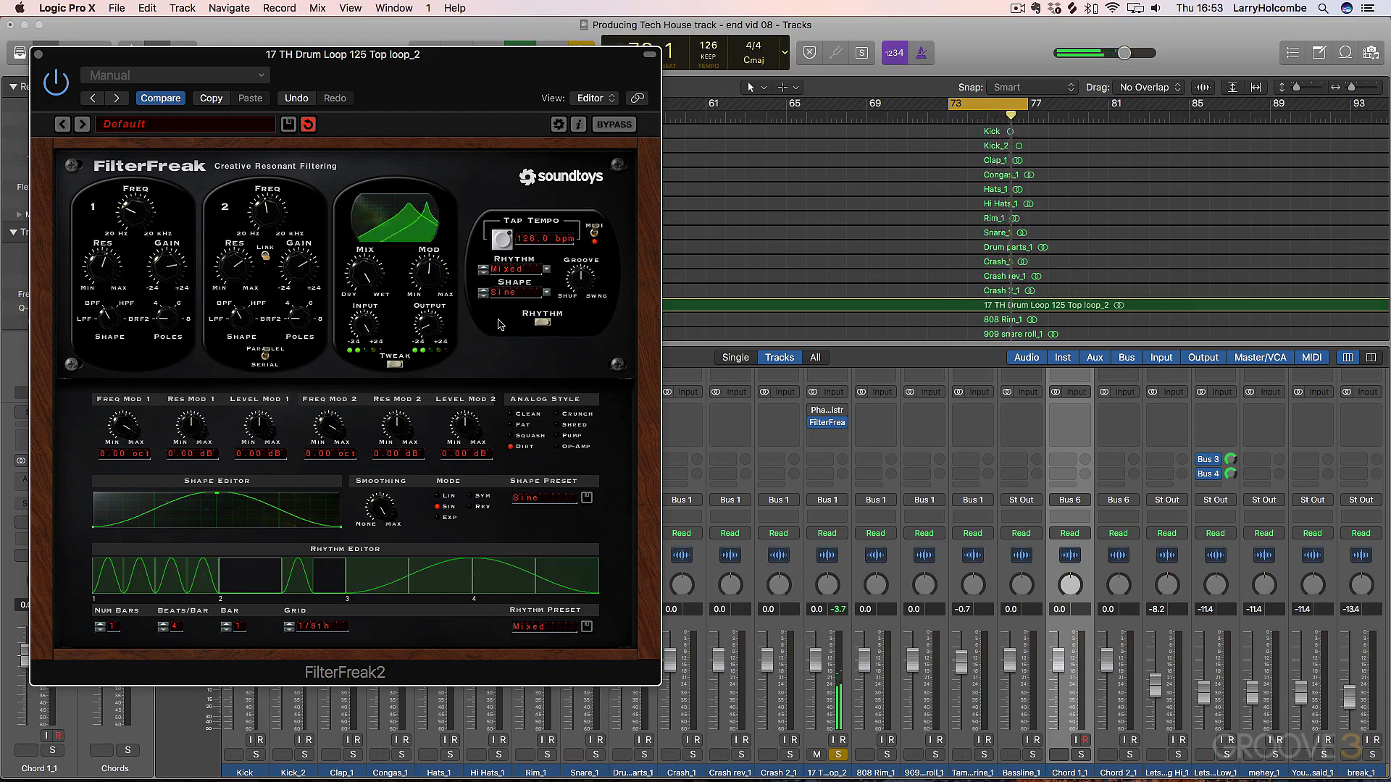
Change FilterFreak2's analog style from the Tweak section, trying Fat and settling on Crunch
click(394, 364)
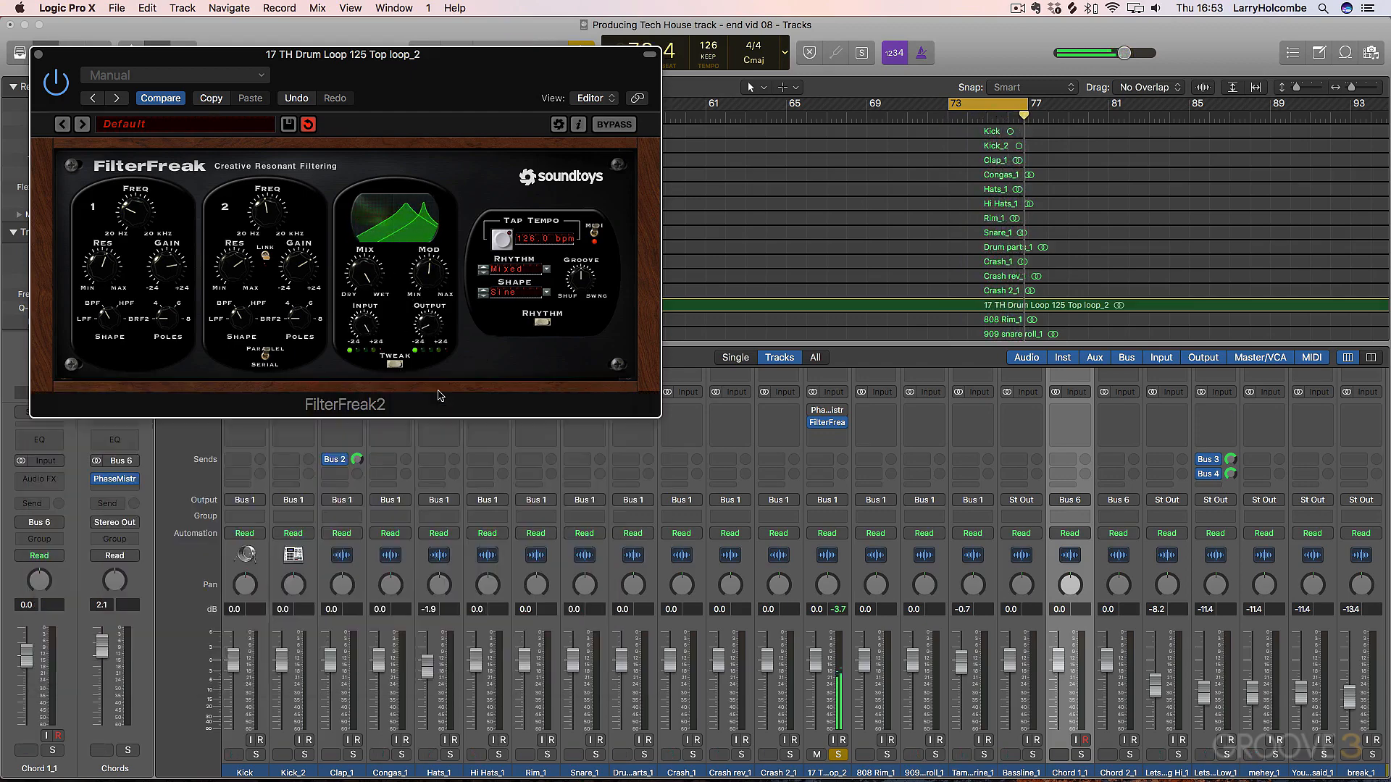
click(394, 364)
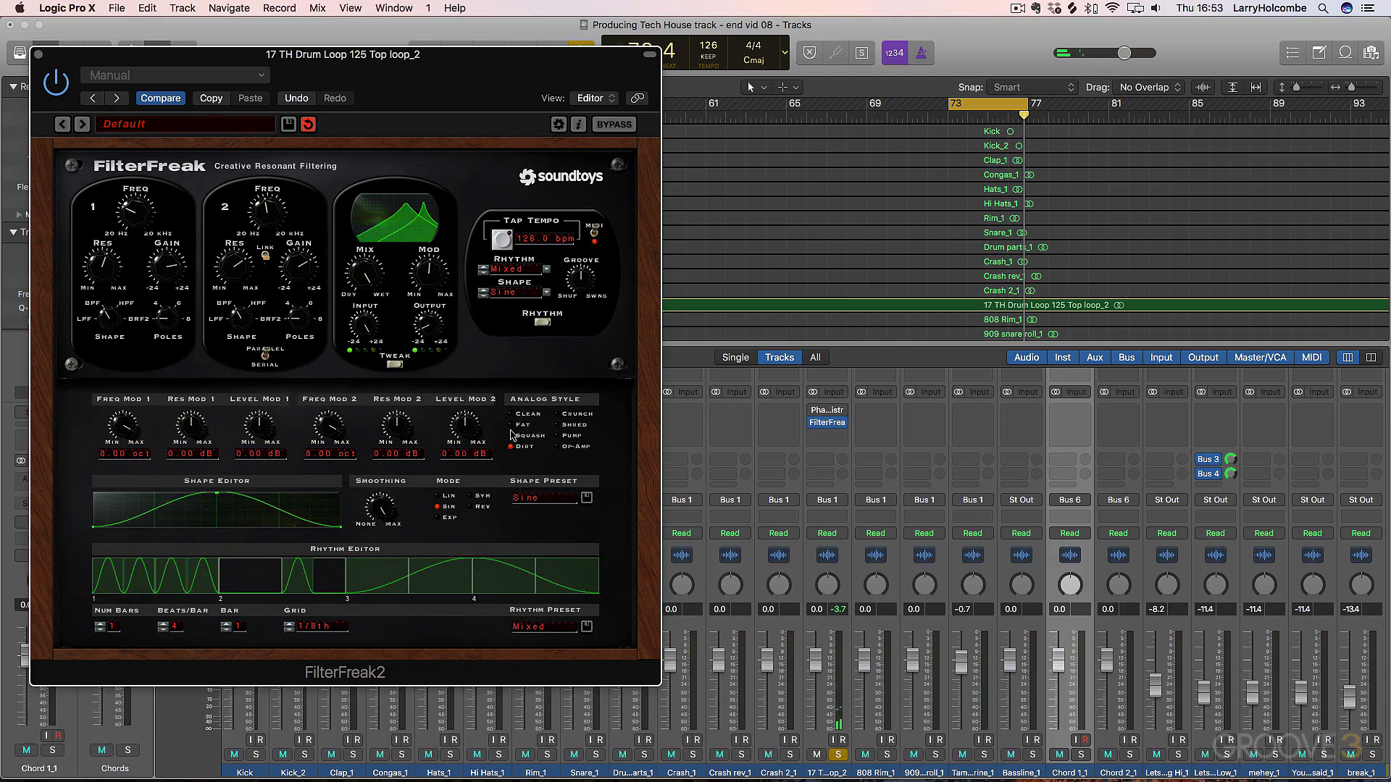
click(513, 425)
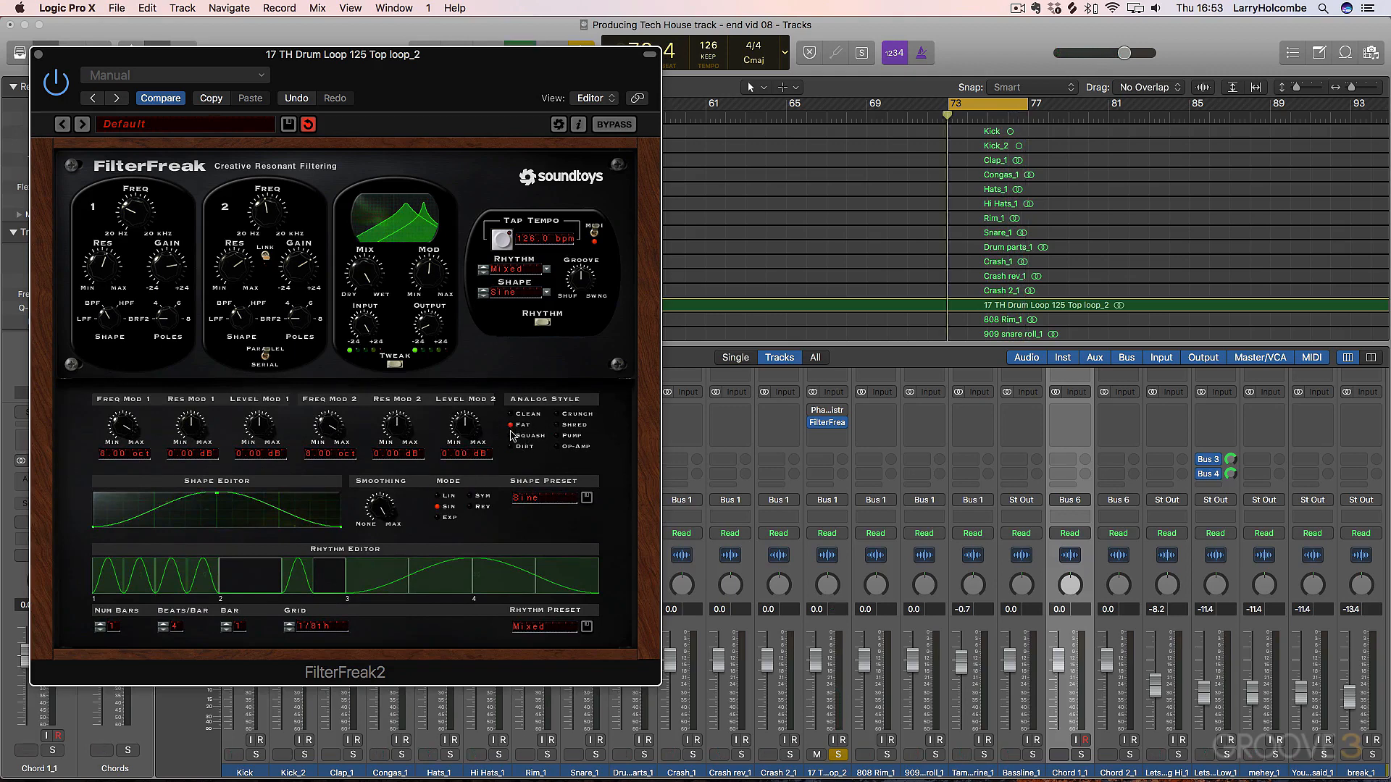
click(560, 415)
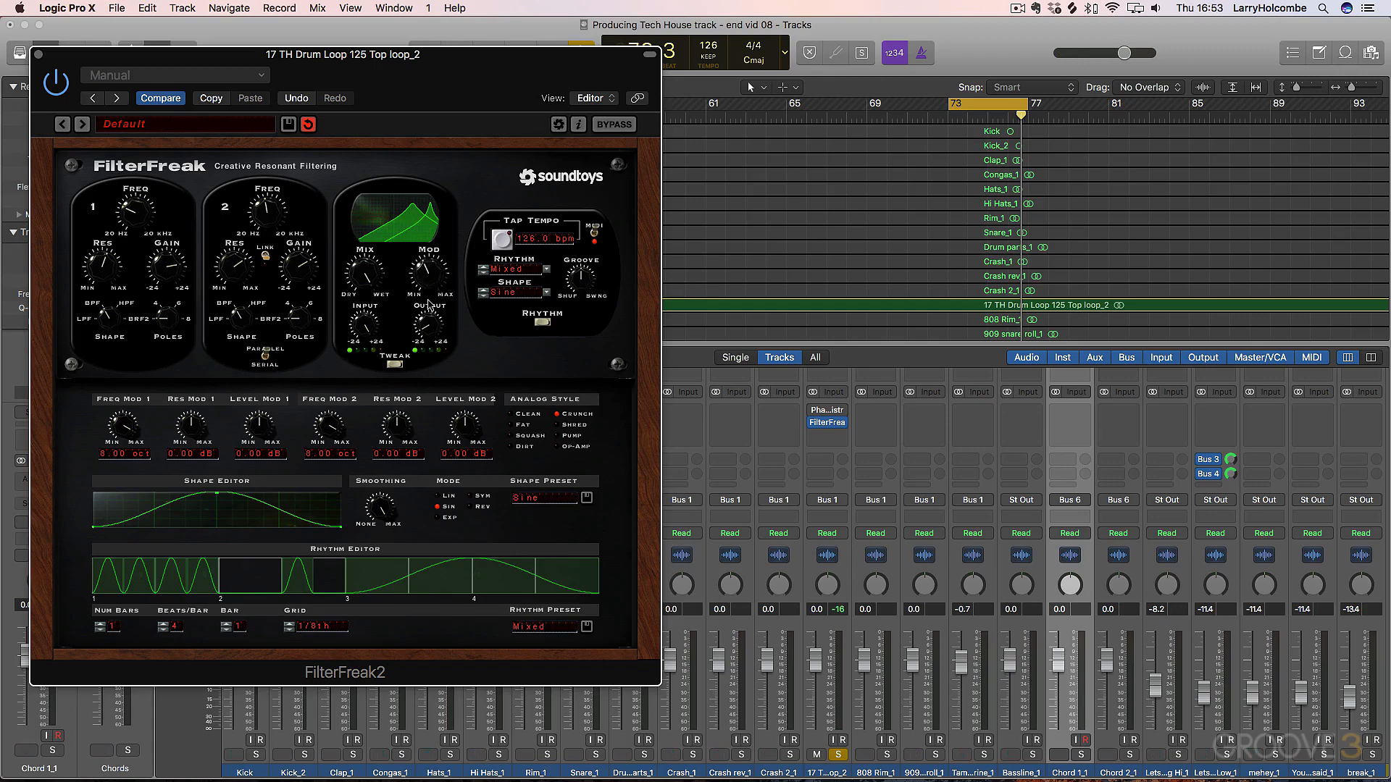
Fine-tune the modulation amount and filter 2's frequency during playback, and leave FilterFreak2 switched on after comparing it bypassed
mouse_move(428, 300)
mouse_down()
mouse_move(427, 262)
mouse_move(427, 280)
mouse_up()
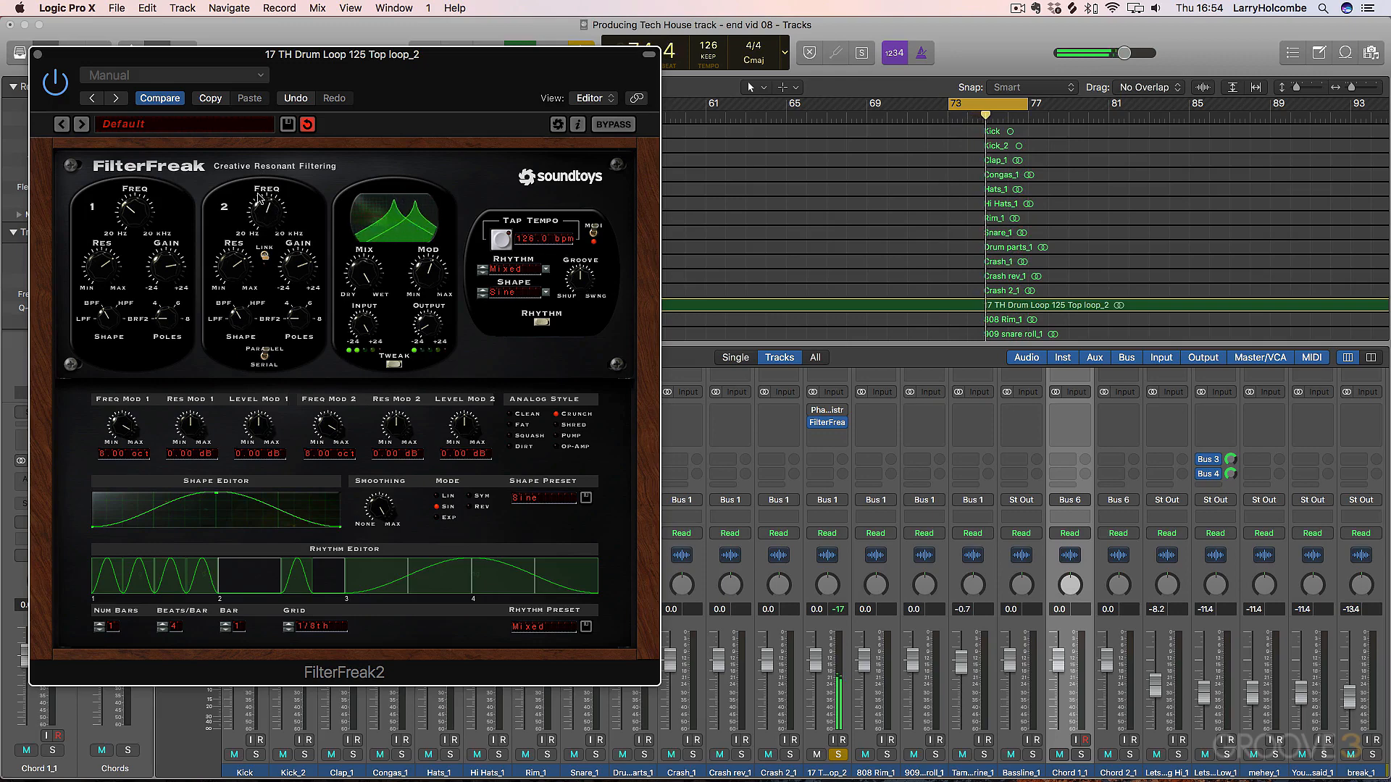
drag(265, 223, 266, 233)
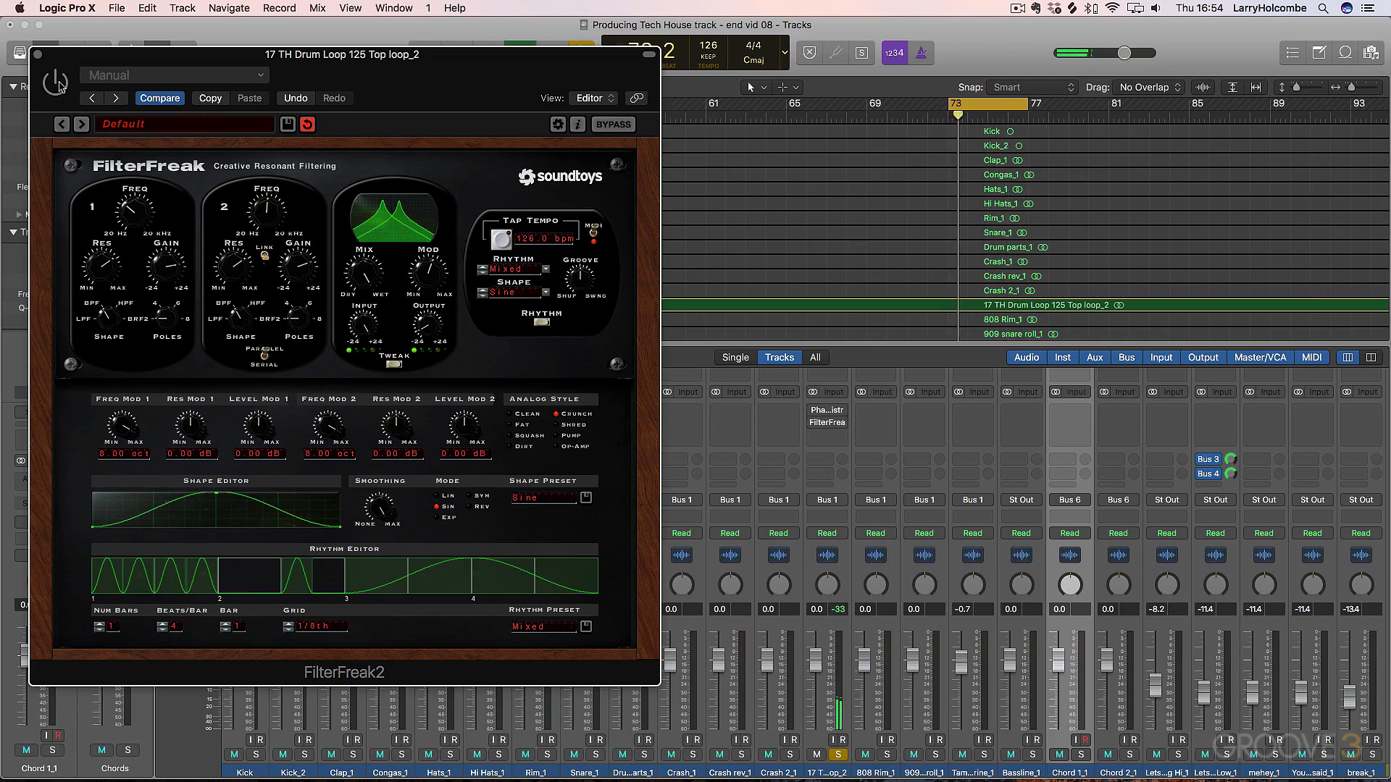
click(58, 84)
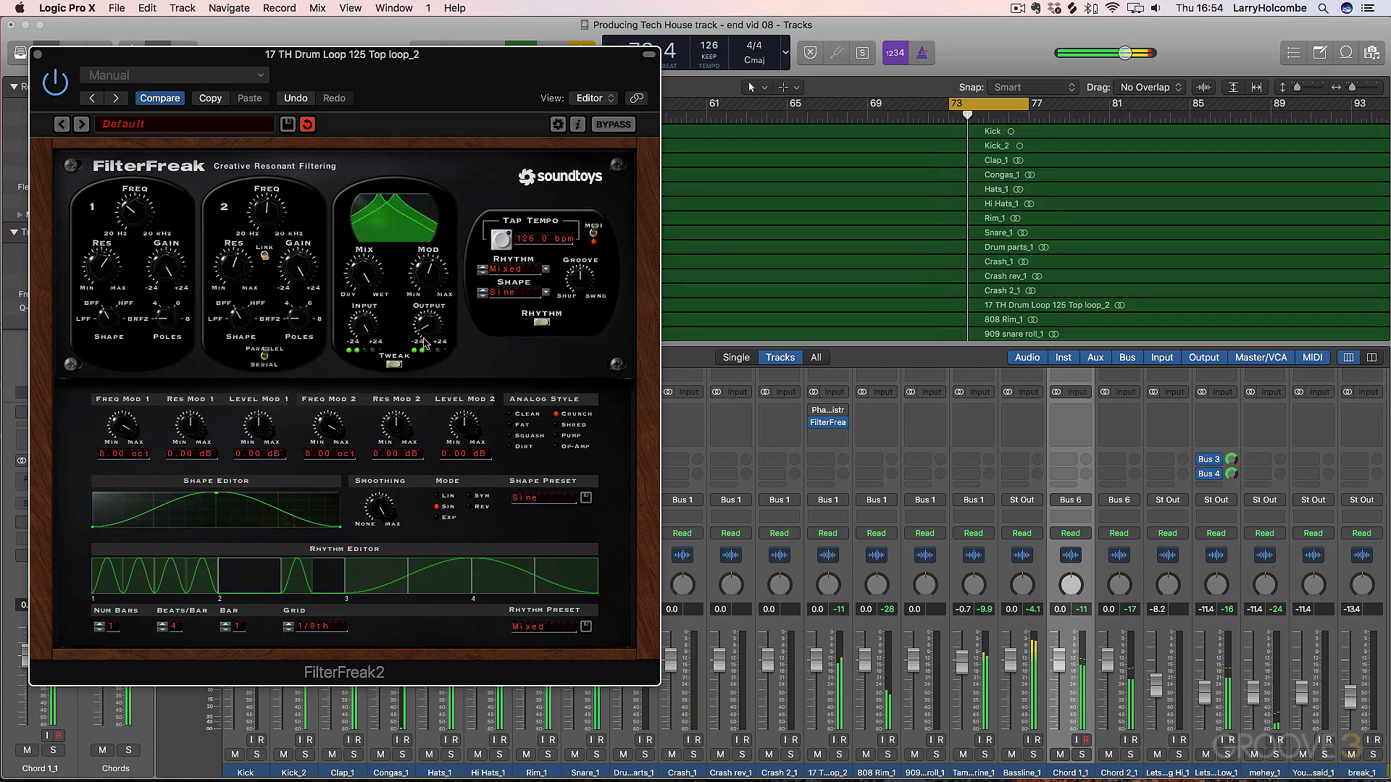
Lower the 17 TH Drum Loop fader to -3.0 dB and reduce filter 2's frequency while playing the full mix
drag(821, 661, 816, 673)
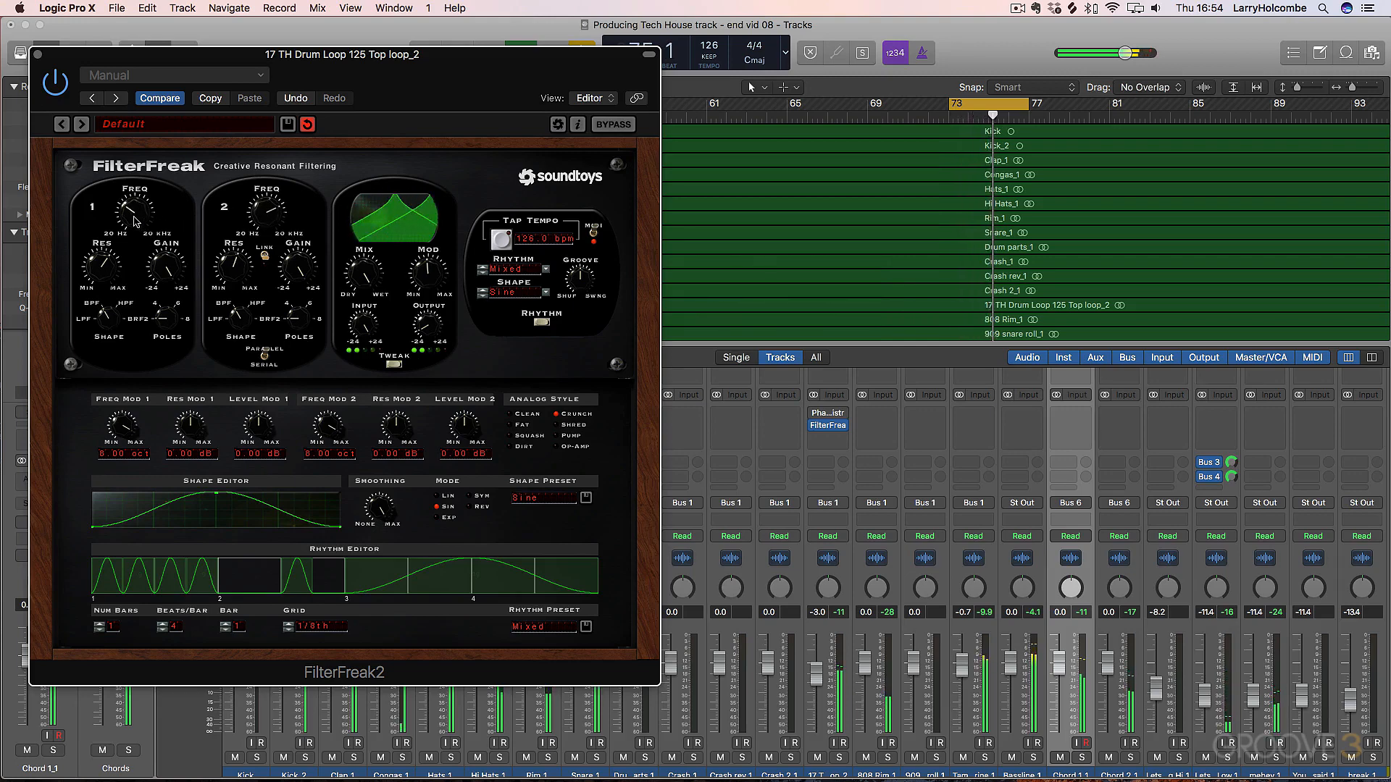
drag(272, 223, 273, 263)
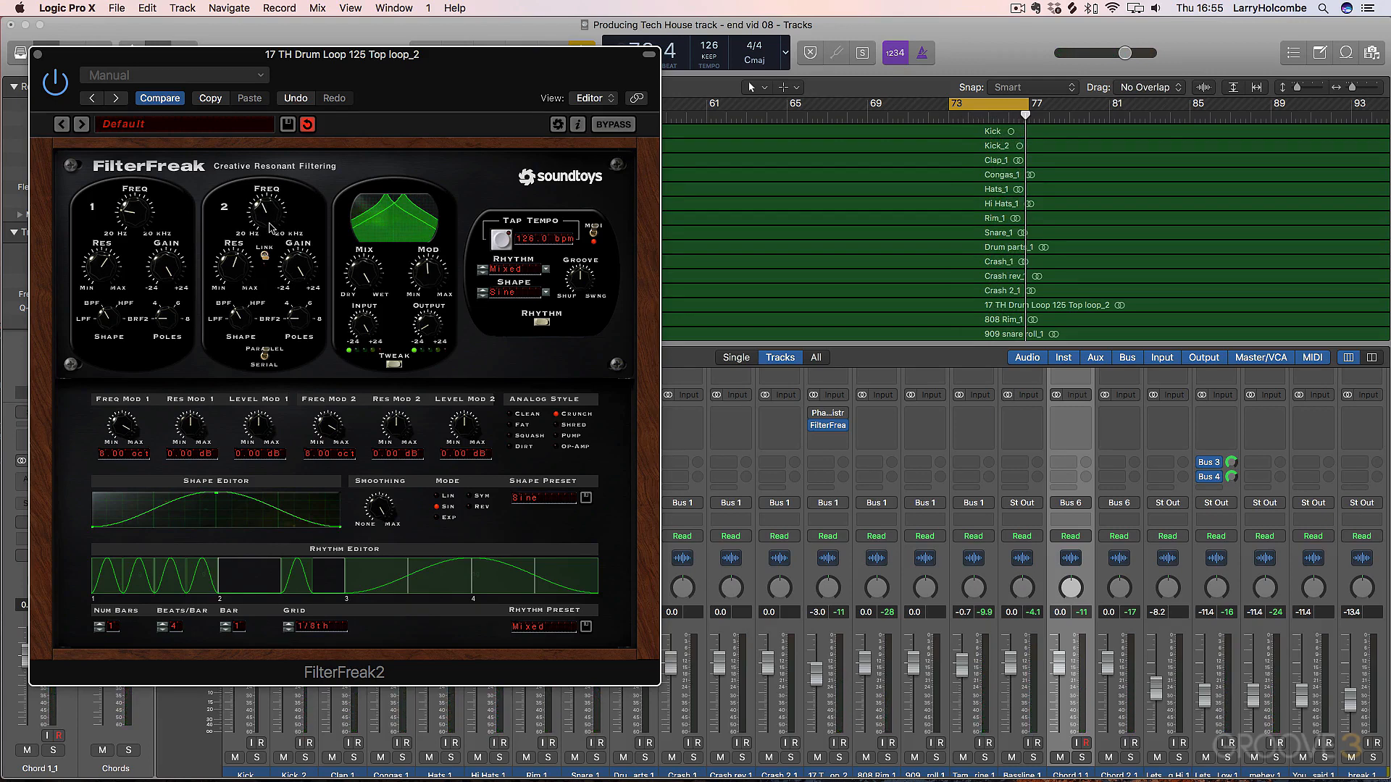
key(space)
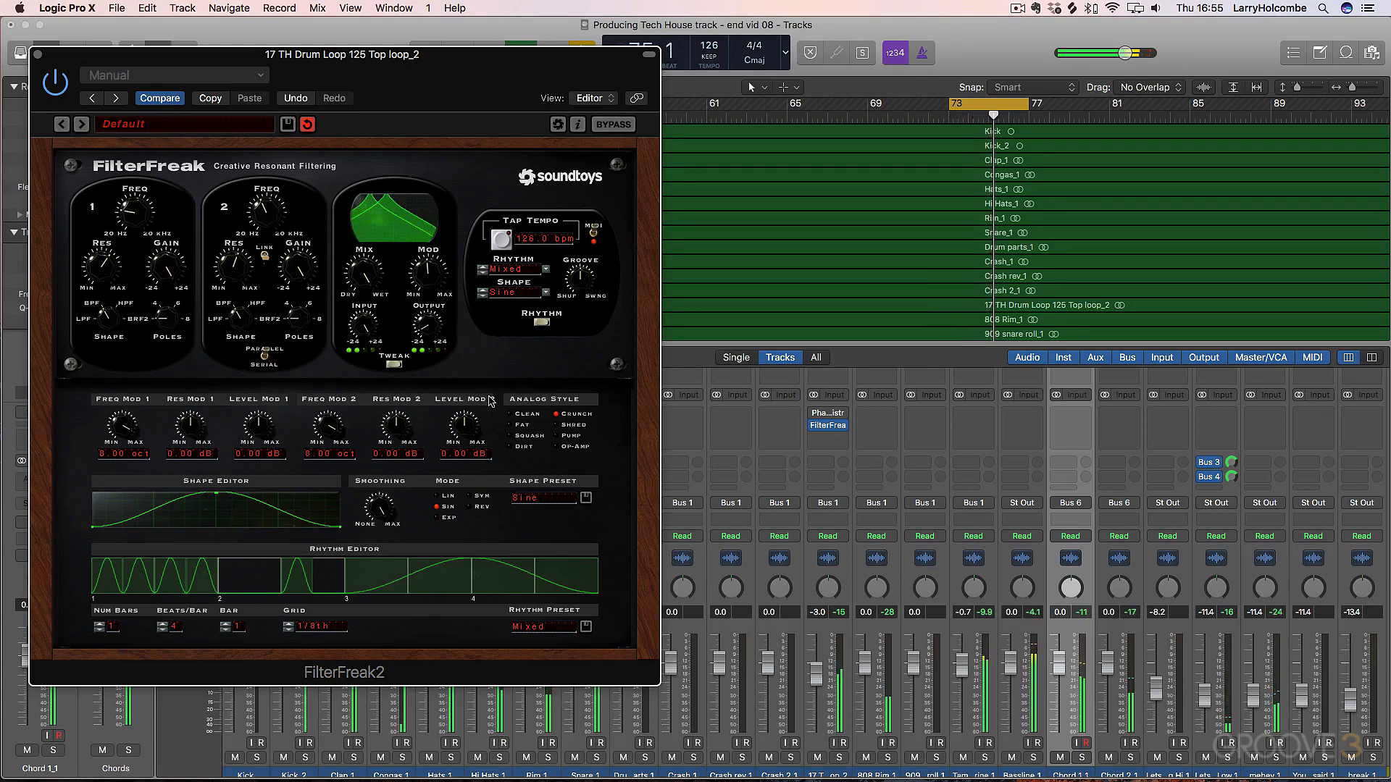
Customize the rhythm pattern by muting a step in beat 1, filling beat 2's gap and splitting up the long final step, then close FilterFreak2
click(173, 573)
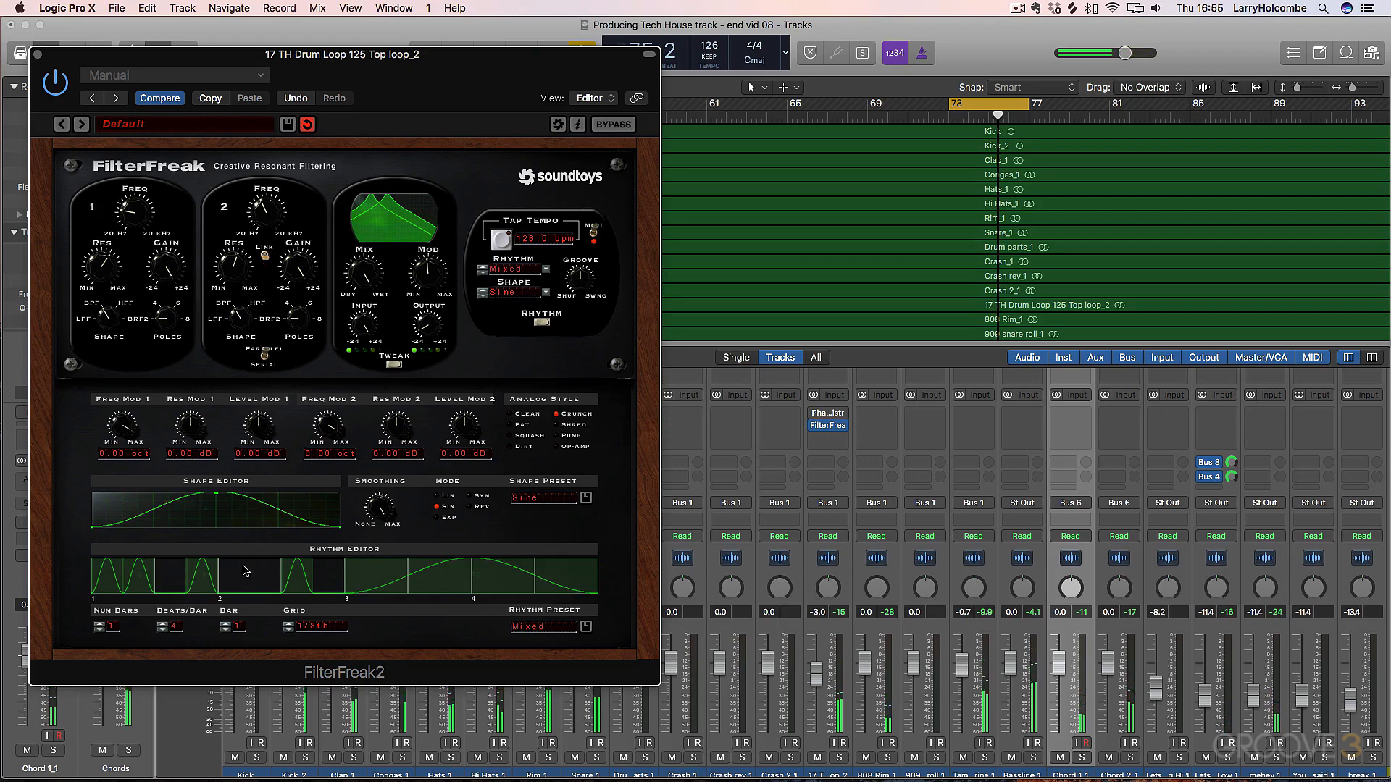
click(247, 574)
click(391, 583)
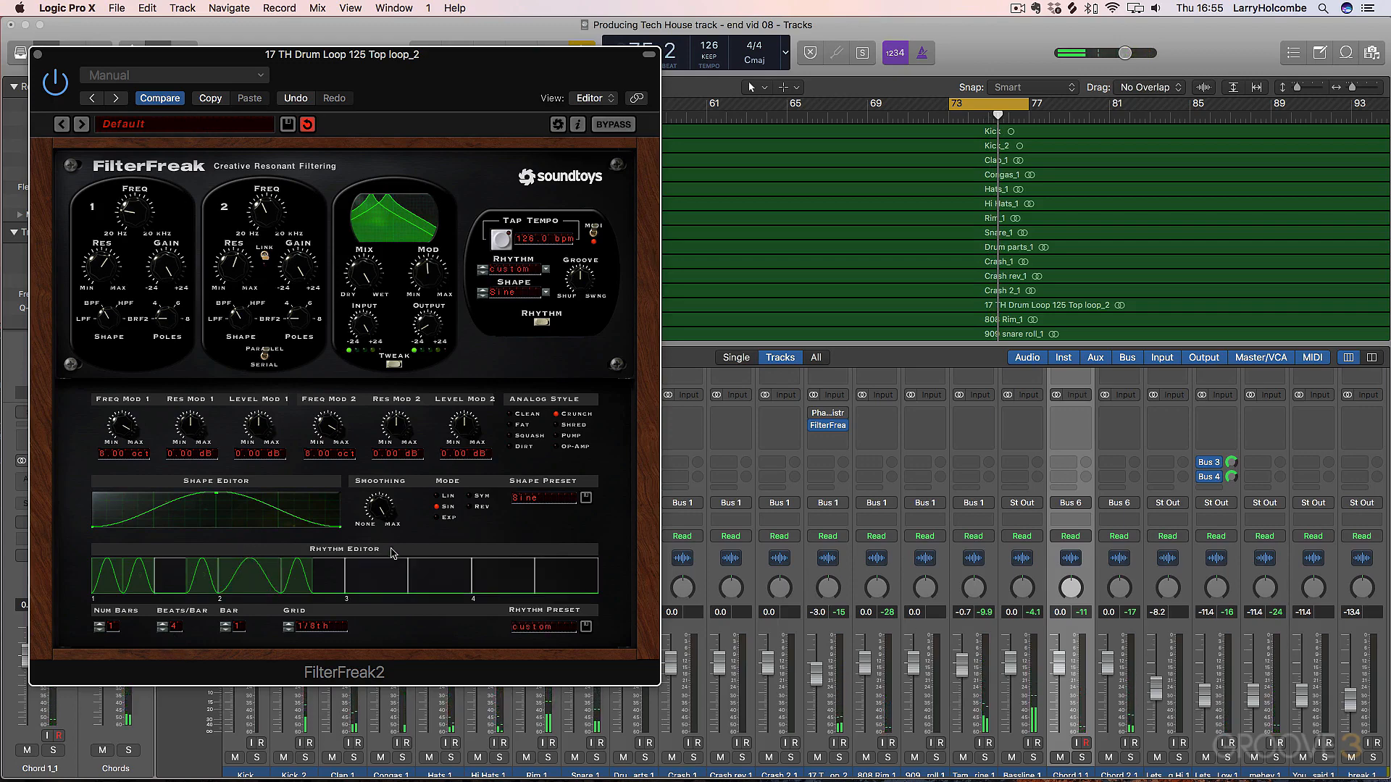
click(438, 573)
click(576, 580)
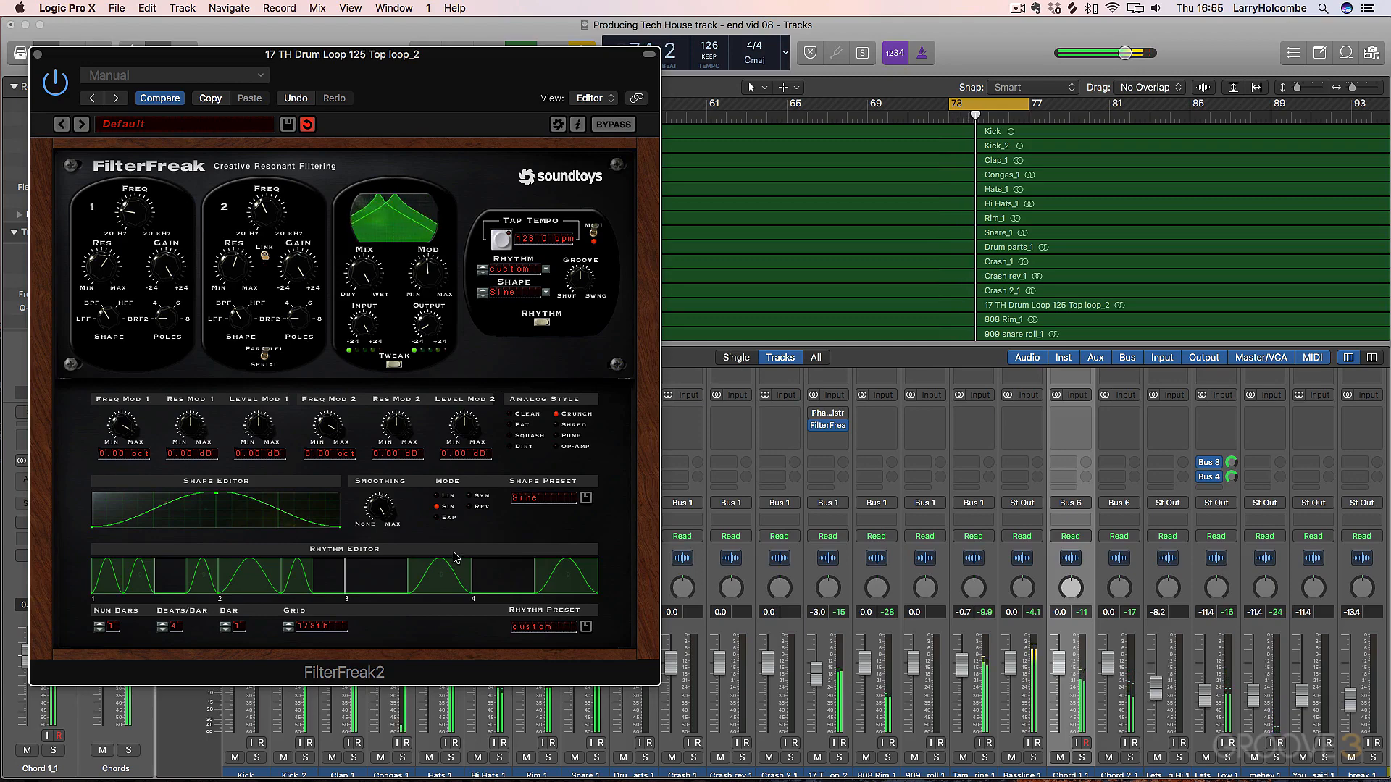
click(37, 54)
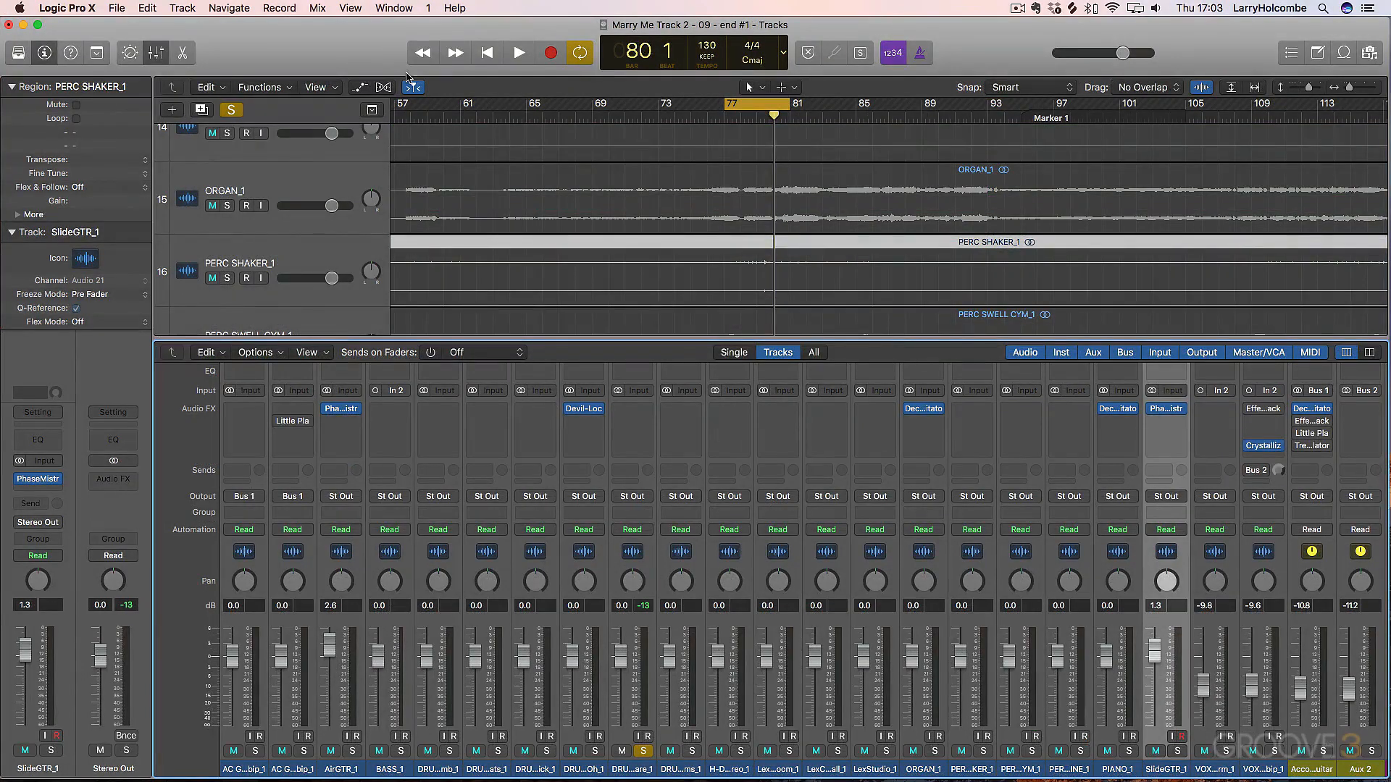
Insert FilterFreak2 on the DRUMS Snare_1 track of the Marry Me Track 2 project
click(652, 436)
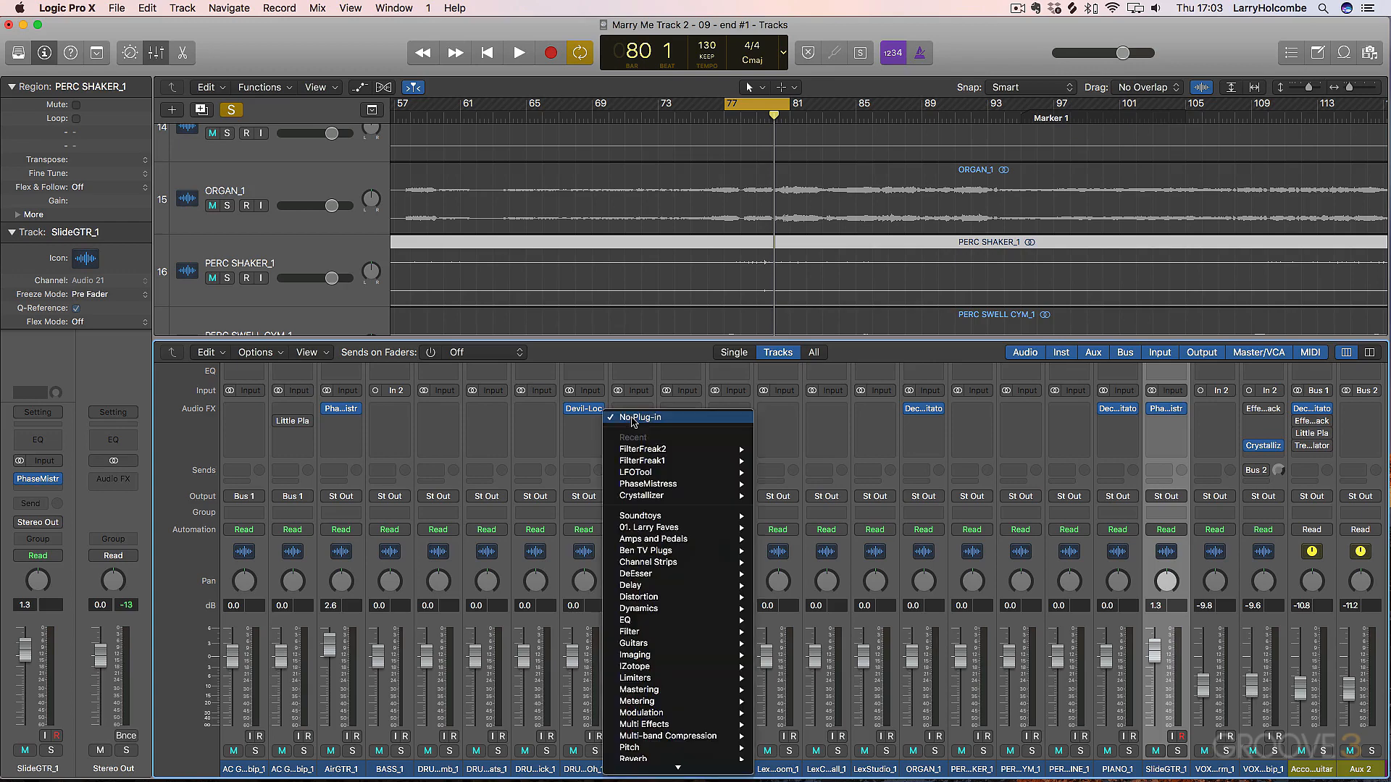
mouse_move(724, 458)
click(793, 456)
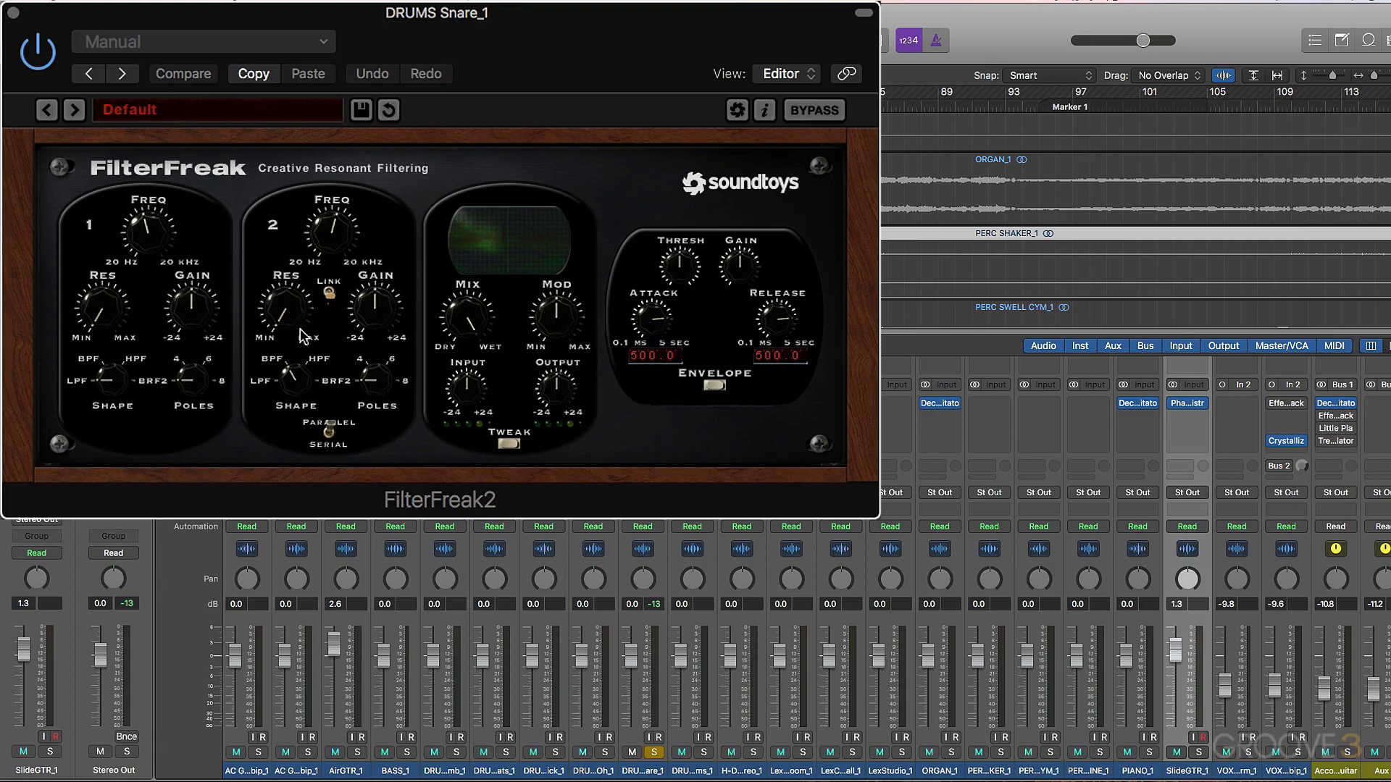
Set filter 2's shape to HPF and lower filter 1's frequency while the snare plays
drag(316, 362, 249, 382)
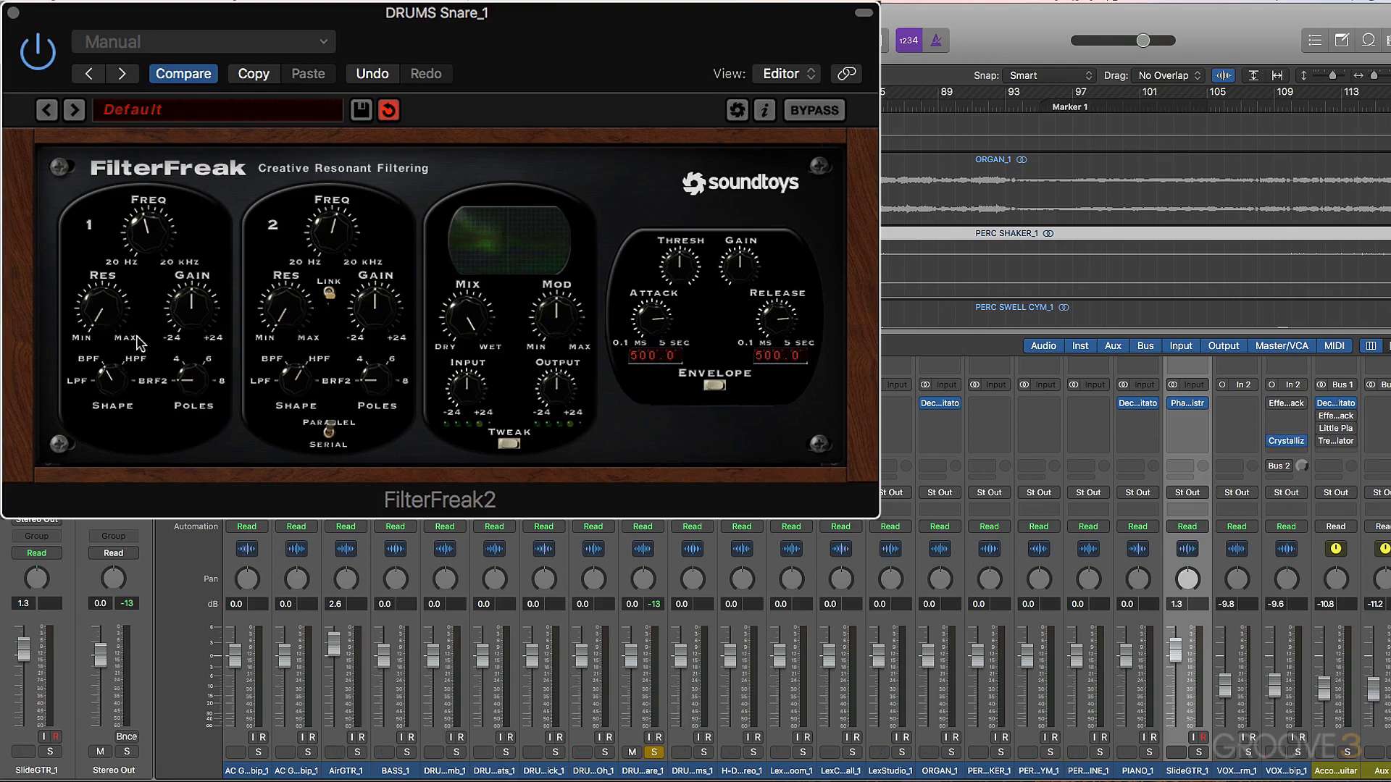
drag(155, 254, 154, 268)
key(space)
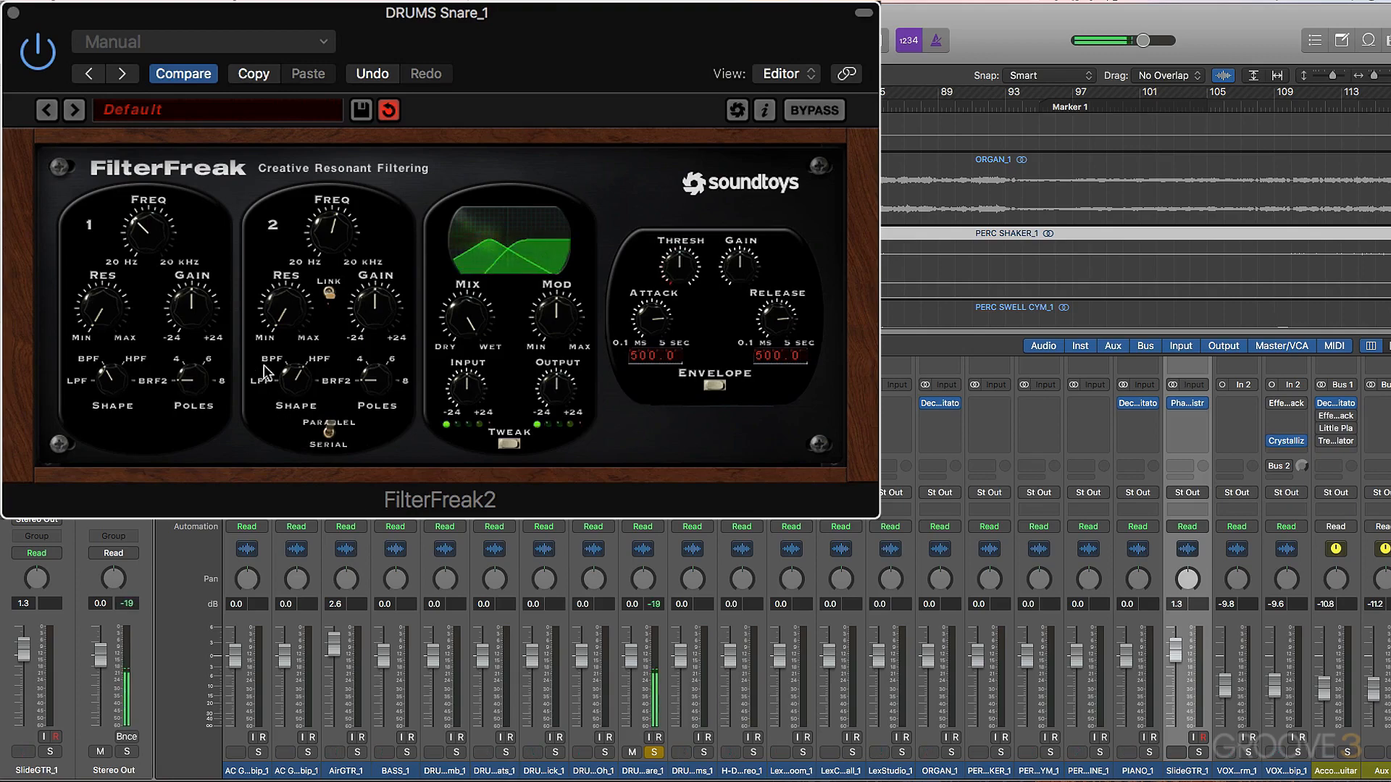
drag(149, 235, 147, 268)
Raise filter 1's pole count and boost its gain well above the centre position
drag(196, 385, 196, 290)
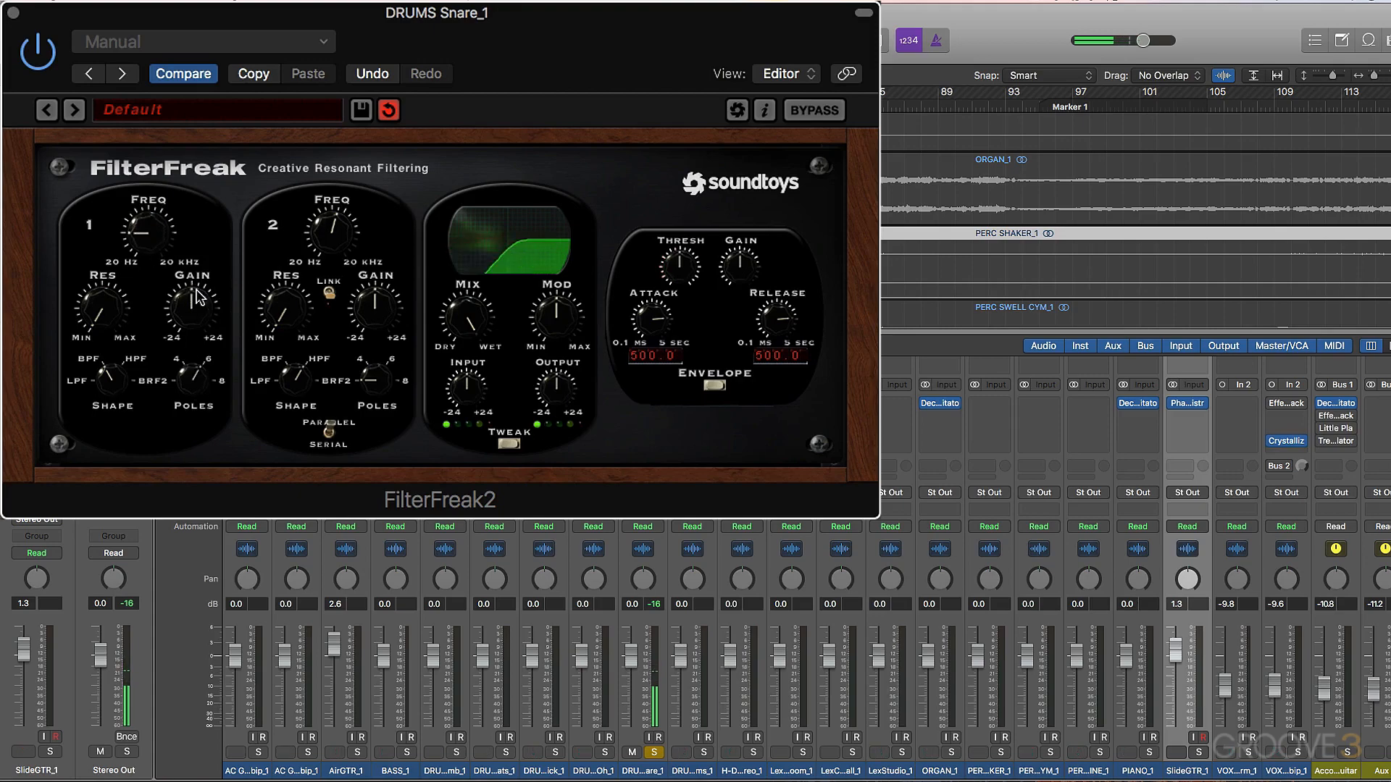
drag(202, 396, 202, 312)
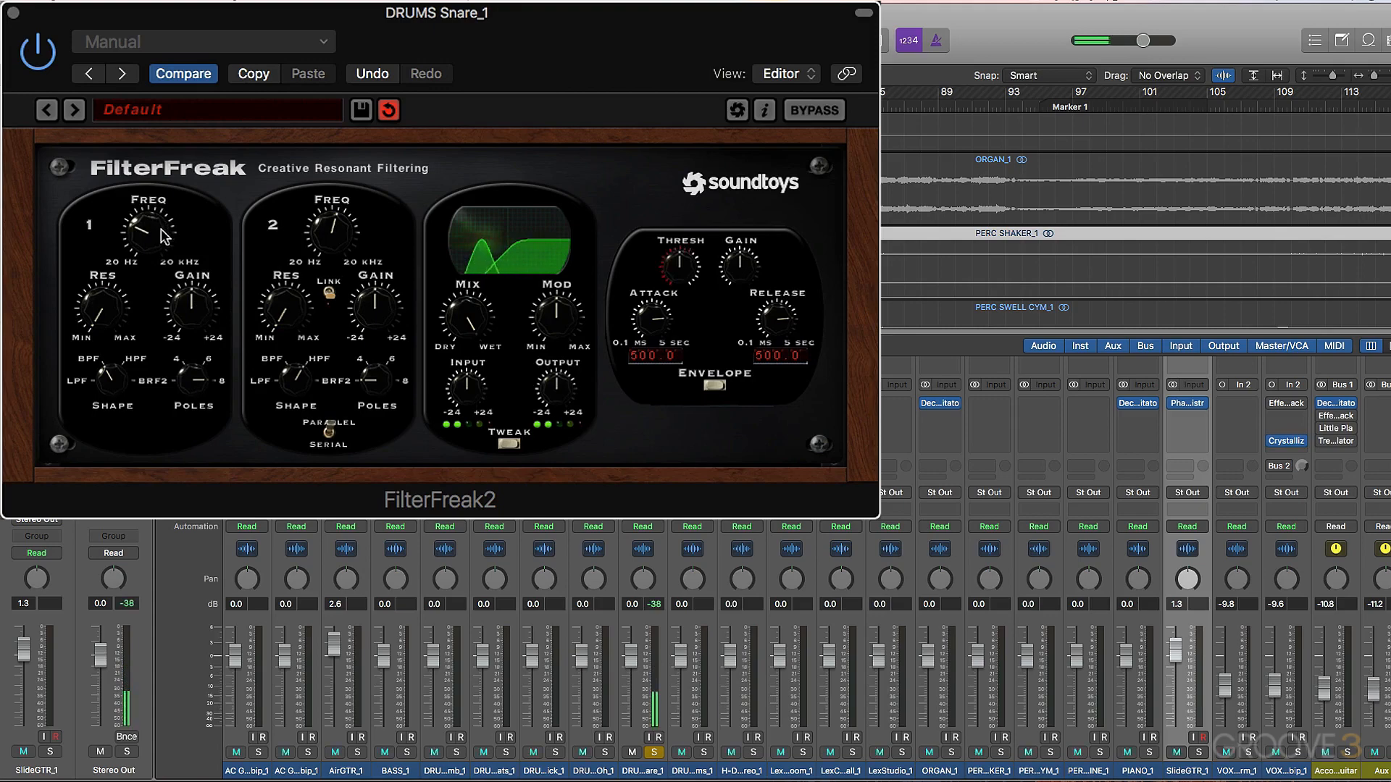
drag(190, 293, 177, 191)
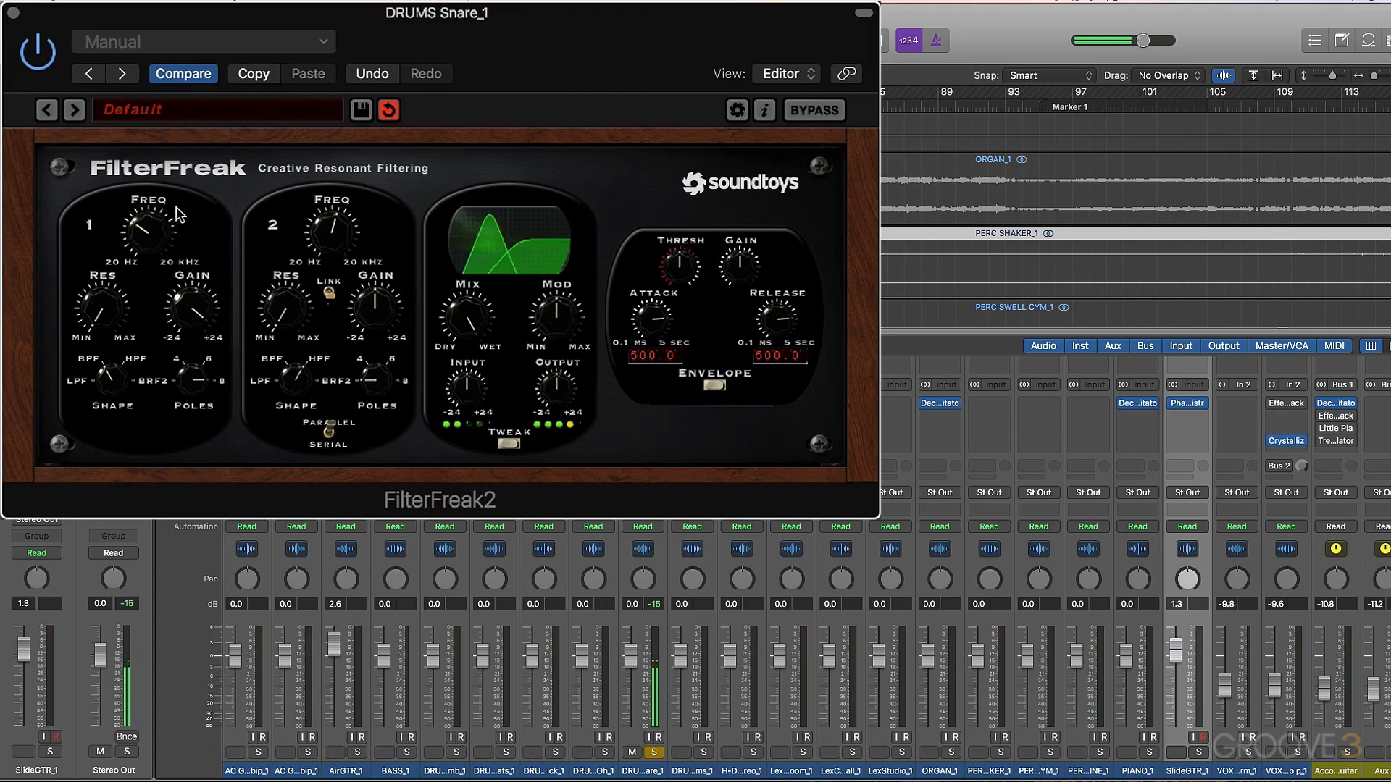
drag(190, 291, 189, 317)
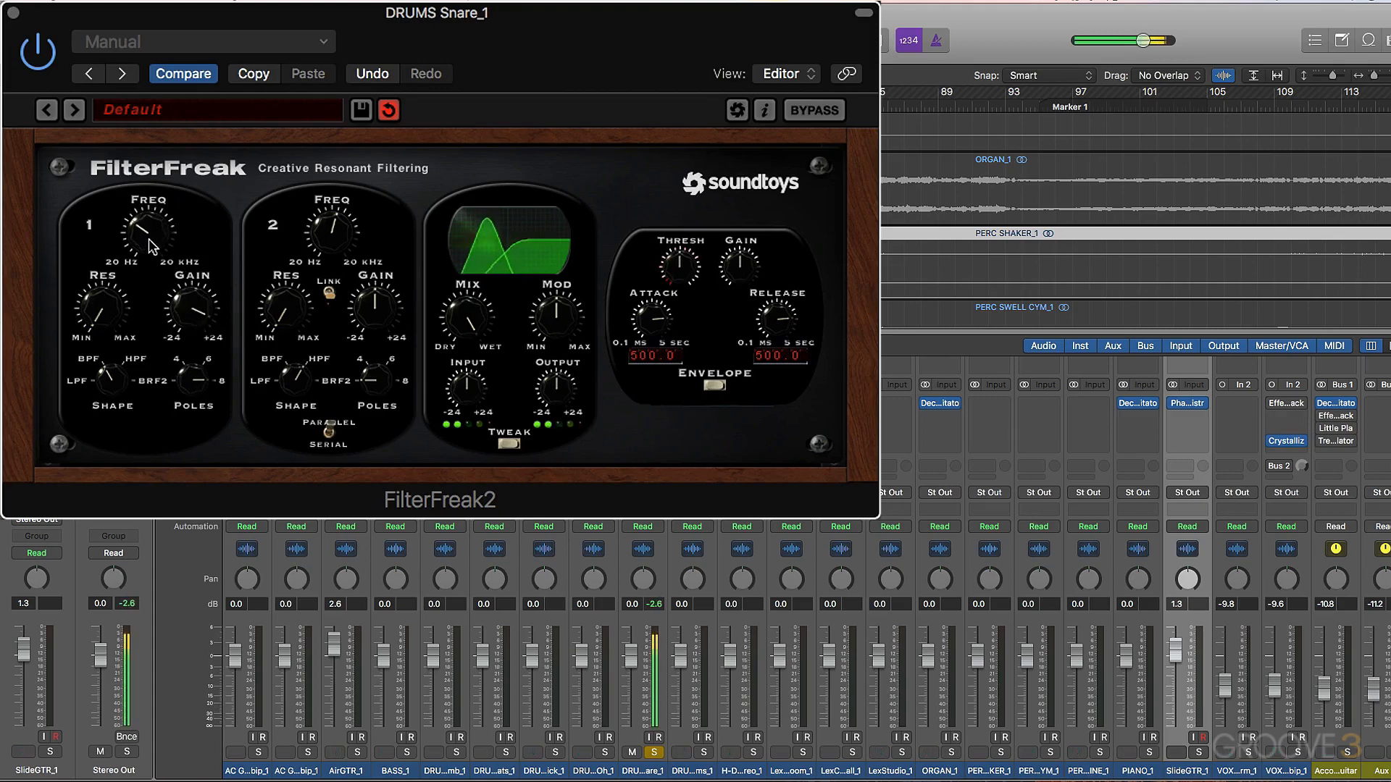
Fine-tune filter 1's frequency, resonance and gain against the playing snare, and slightly reduce the modulation amount
drag(149, 240, 151, 202)
drag(128, 291, 92, 227)
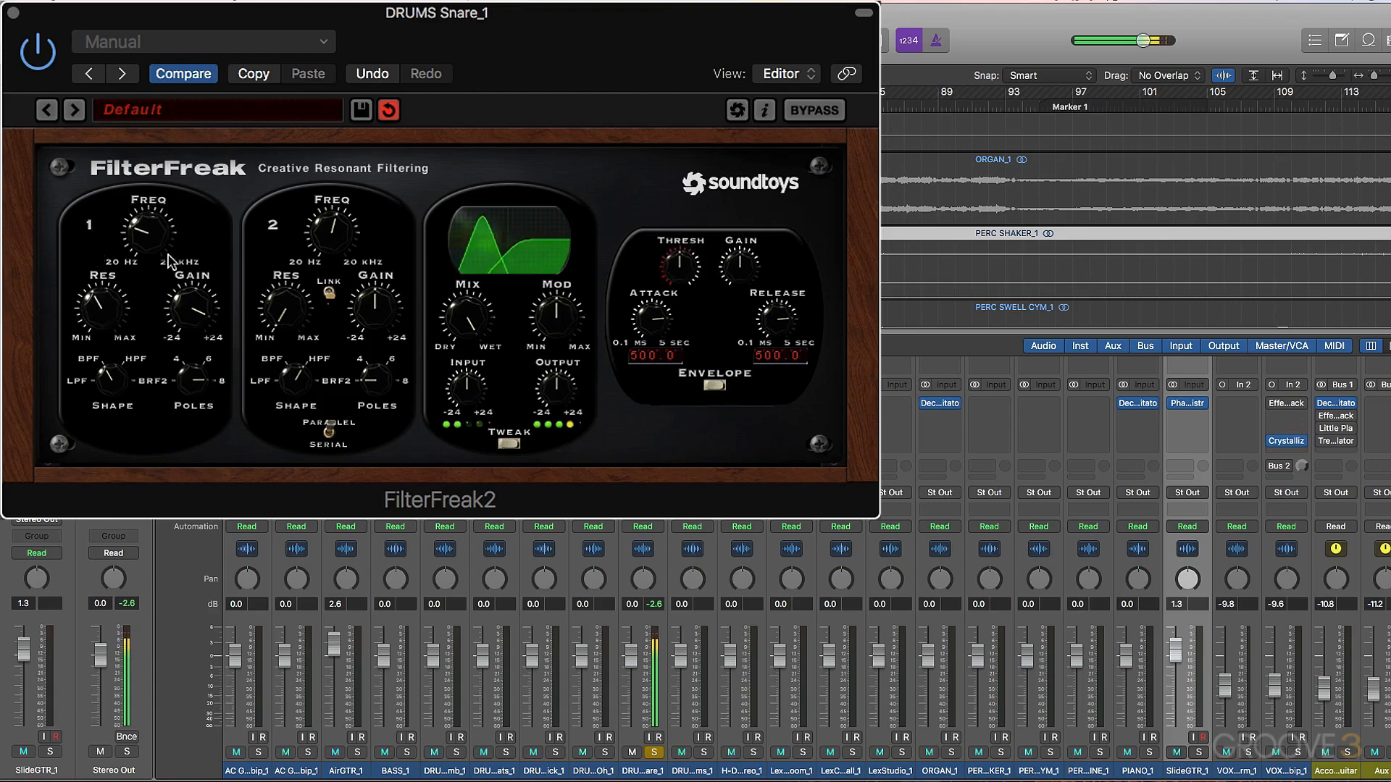
mouse_move(189, 296)
mouse_down()
mouse_move(188, 336)
mouse_move(194, 260)
mouse_move(199, 284)
mouse_up()
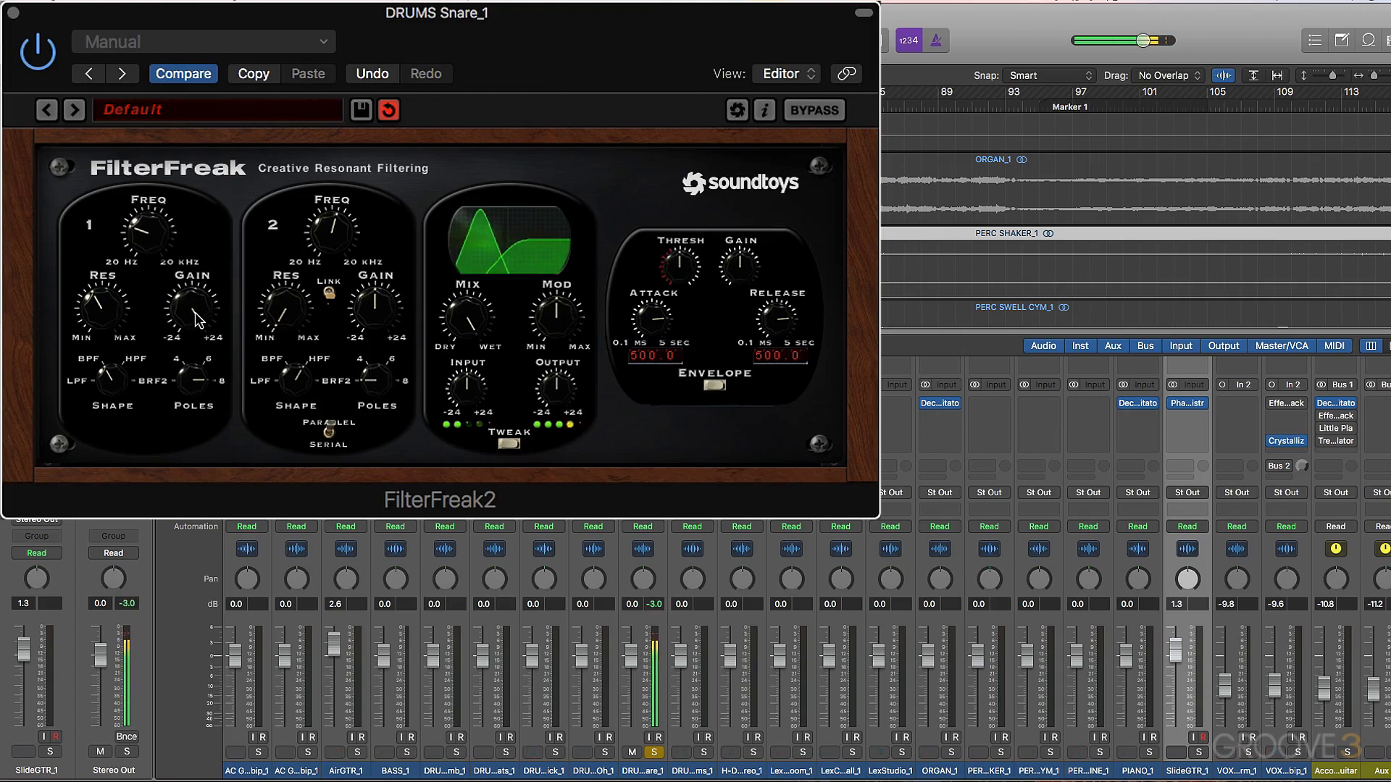
drag(554, 320, 553, 377)
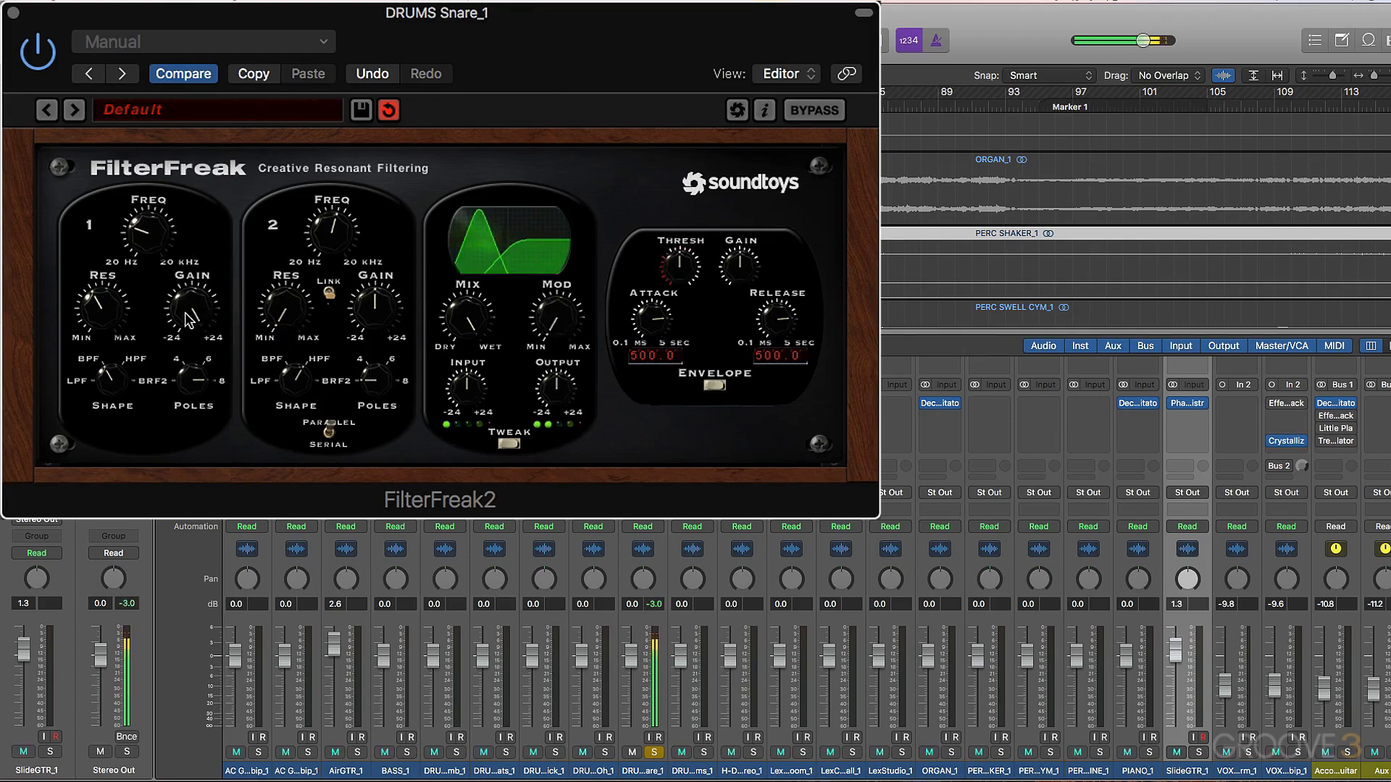
drag(192, 308, 197, 388)
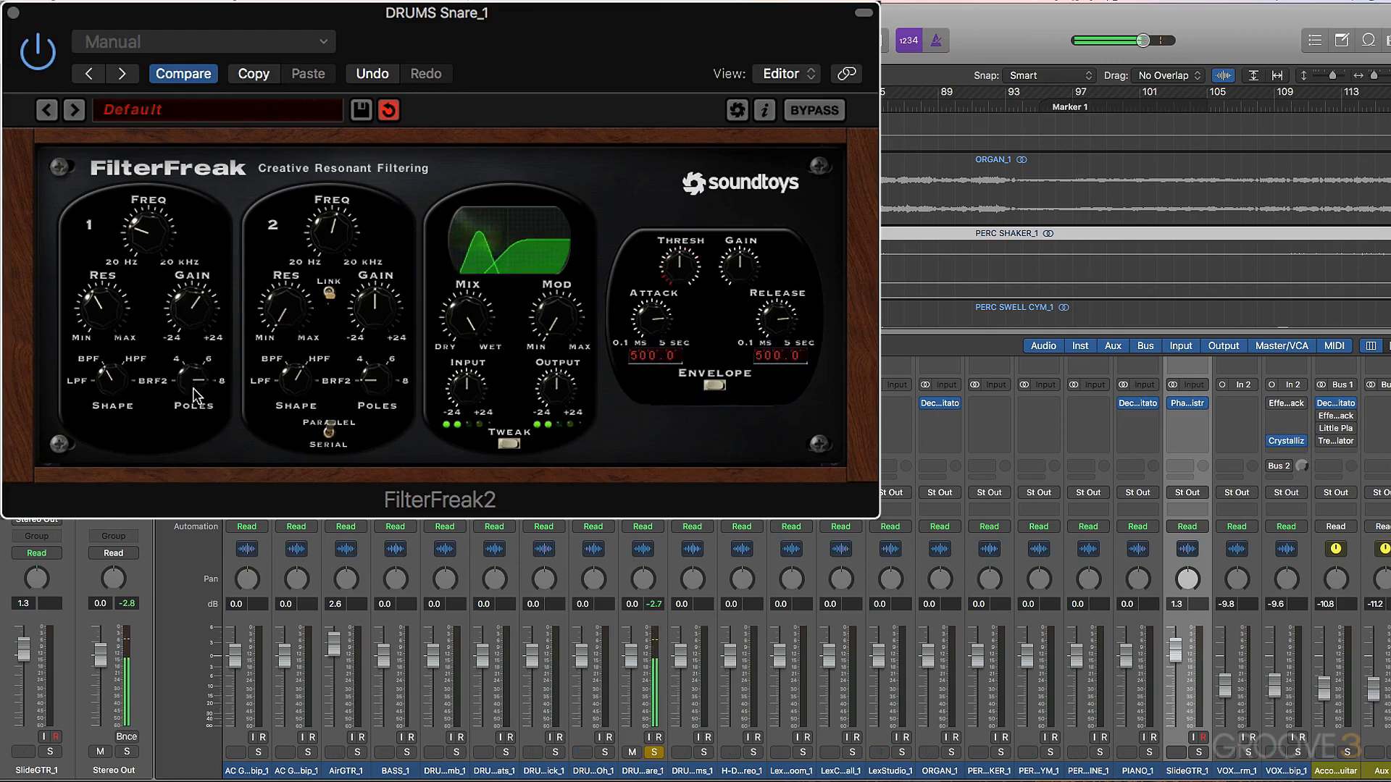
Adjust filter 2's frequency and raise the gain of both filters to balance the snare's low and high content
drag(324, 207, 322, 243)
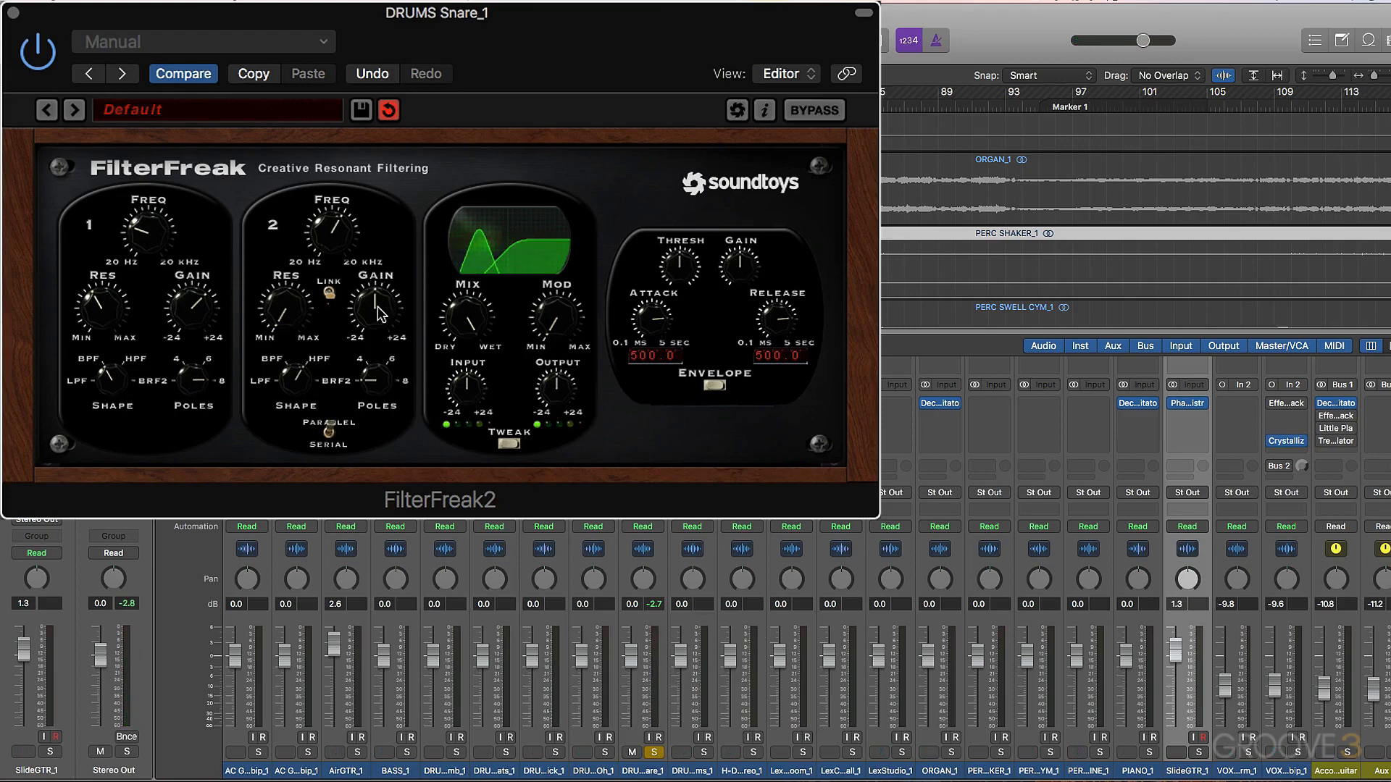
key(space)
mouse_move(376, 302)
mouse_down()
mouse_move(373, 225)
mouse_move(366, 313)
mouse_up()
drag(192, 324, 193, 311)
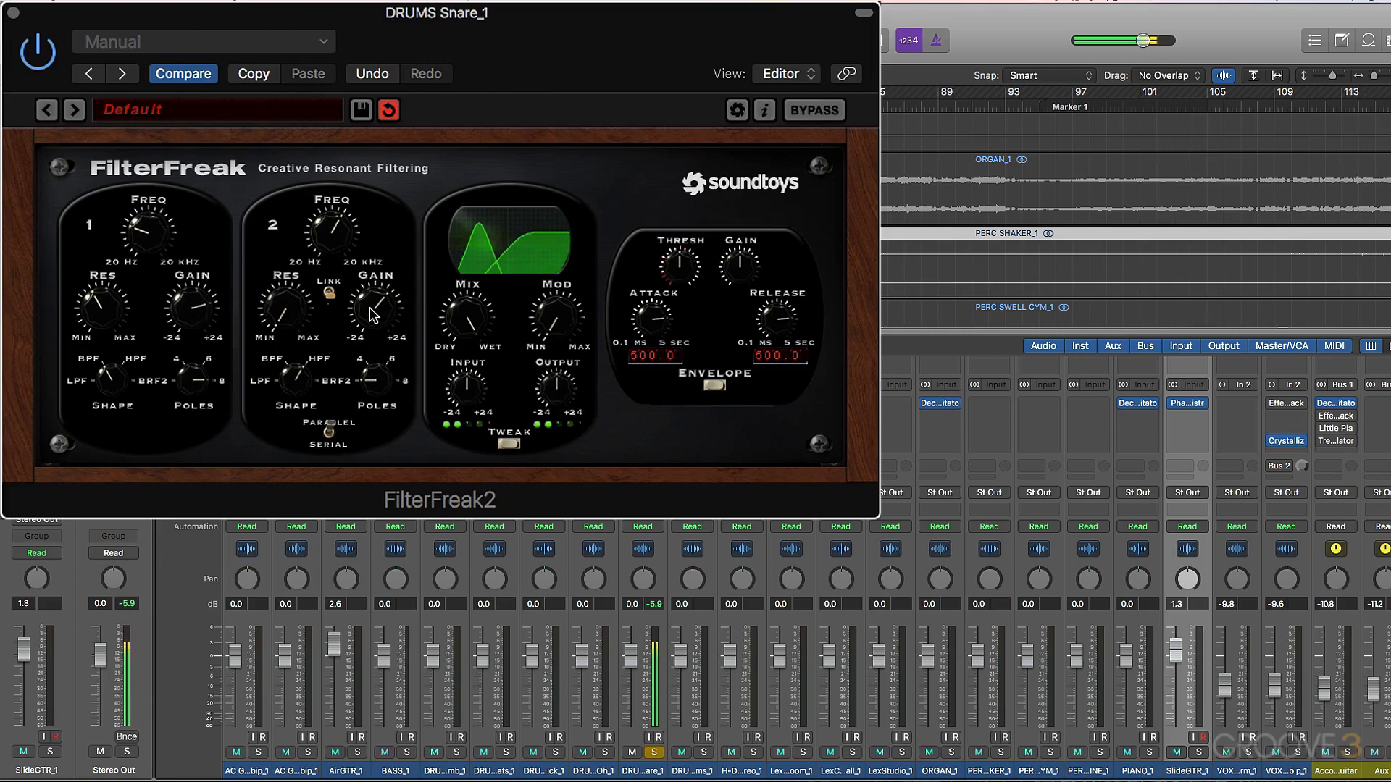
Raise filter 2's gain, set the analog style to Fat, and drive the input harder while lowering the output
drag(373, 323, 372, 306)
click(509, 443)
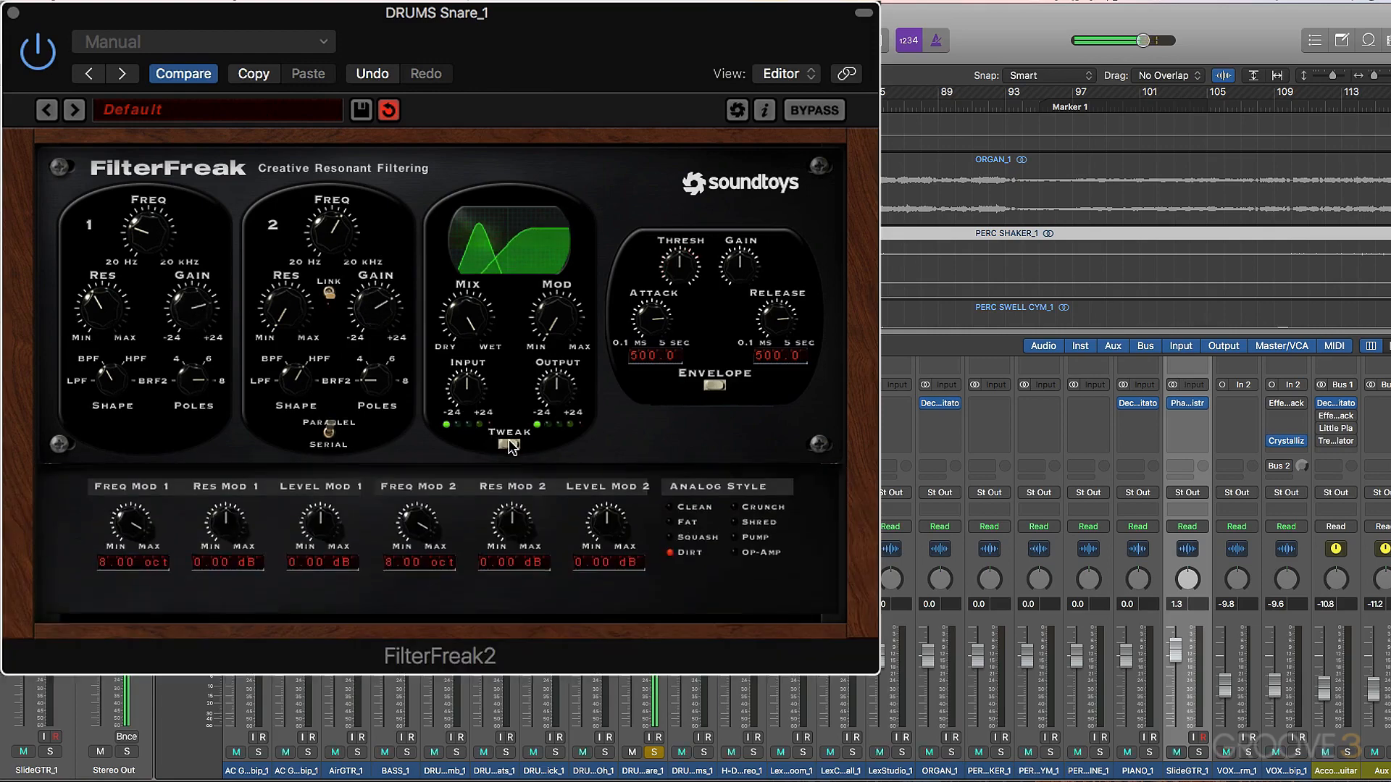
click(672, 528)
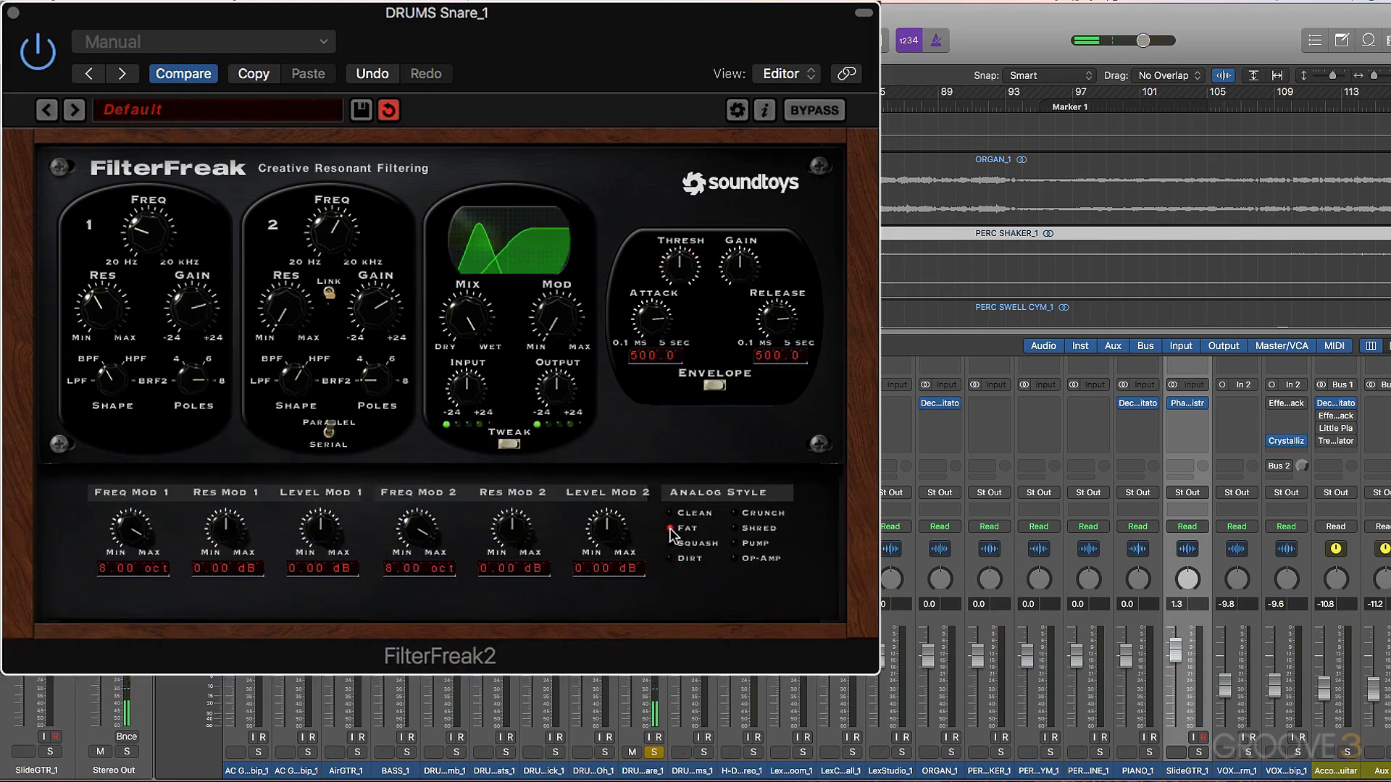
drag(467, 364, 467, 213)
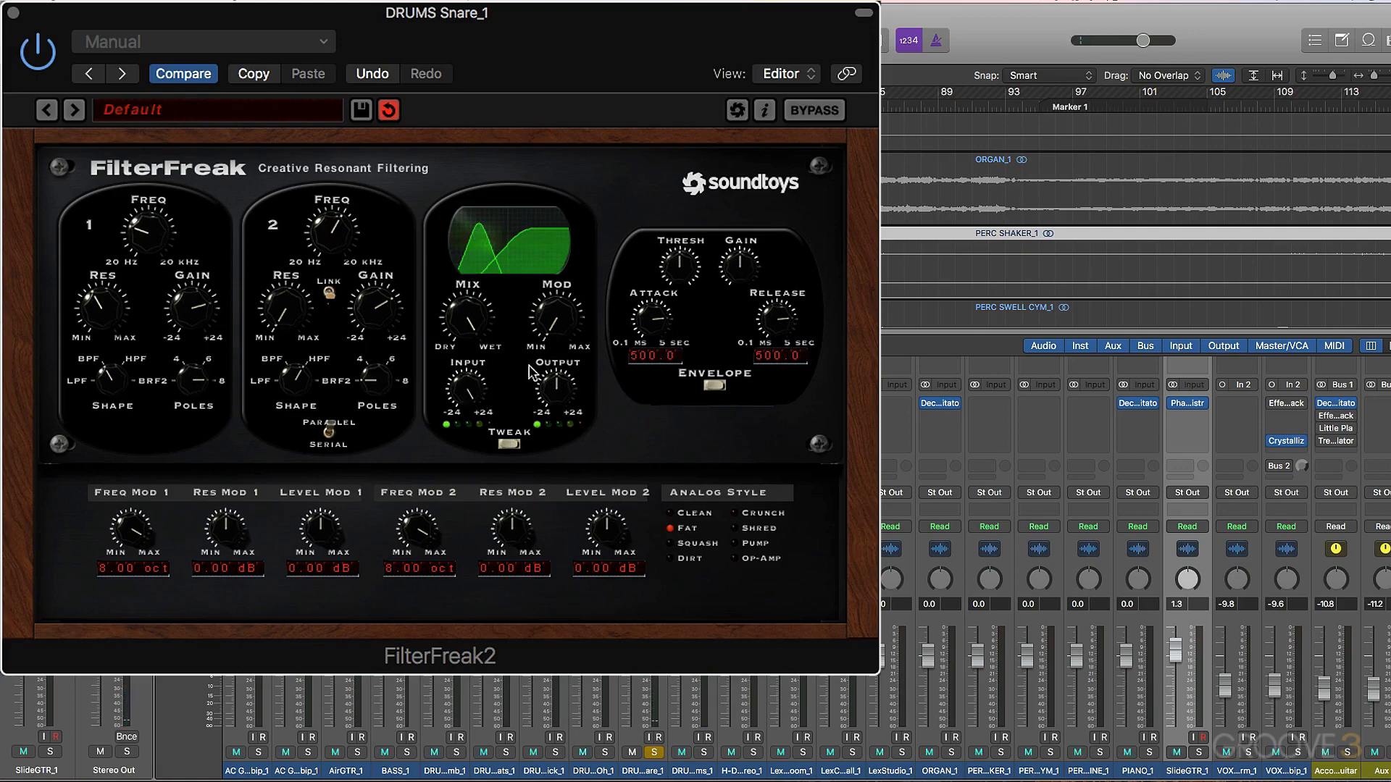
drag(555, 390, 574, 576)
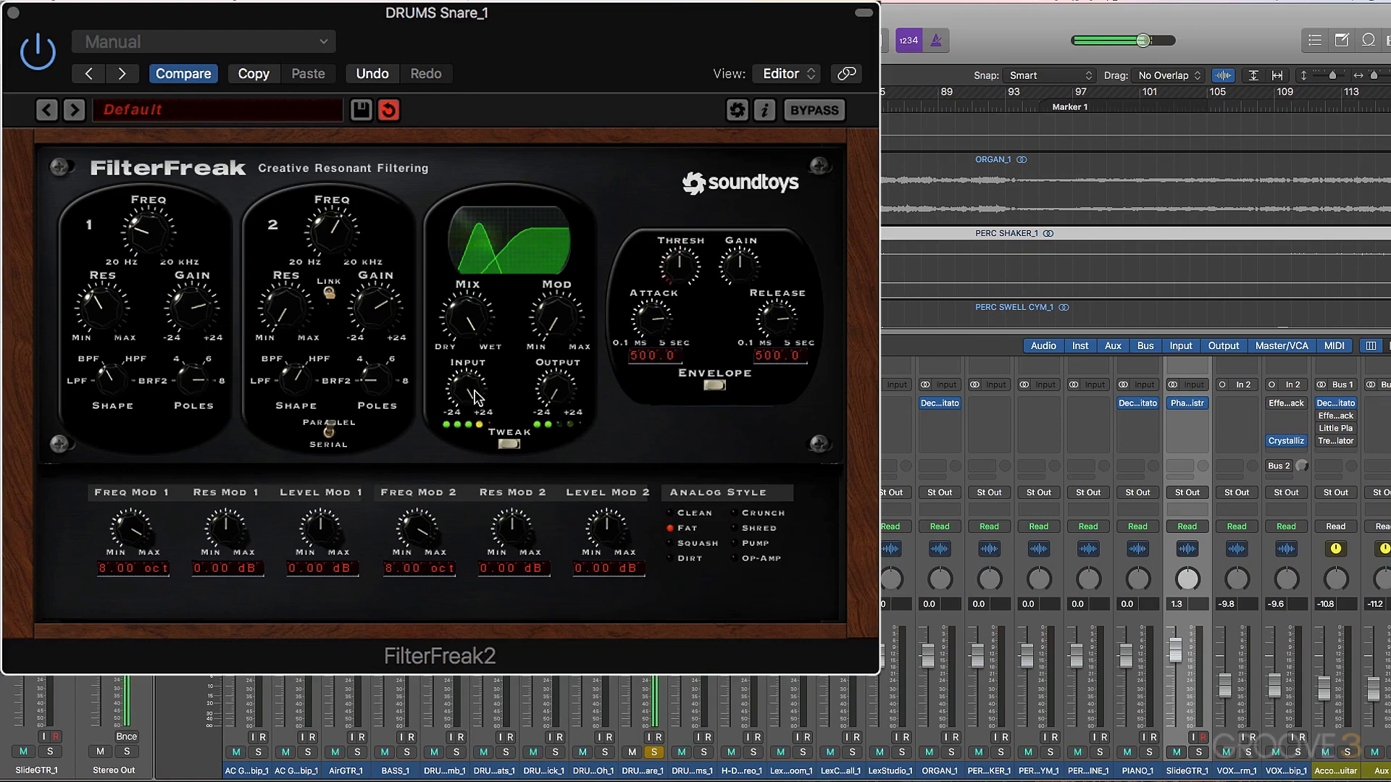
Lower the mix to a partial blend and push the gain of both filters to +24
drag(452, 313, 489, 435)
mouse_move(470, 318)
mouse_down()
mouse_move(476, 344)
mouse_move(471, 285)
mouse_move(469, 340)
mouse_up()
drag(200, 312, 209, 256)
drag(366, 303, 375, 267)
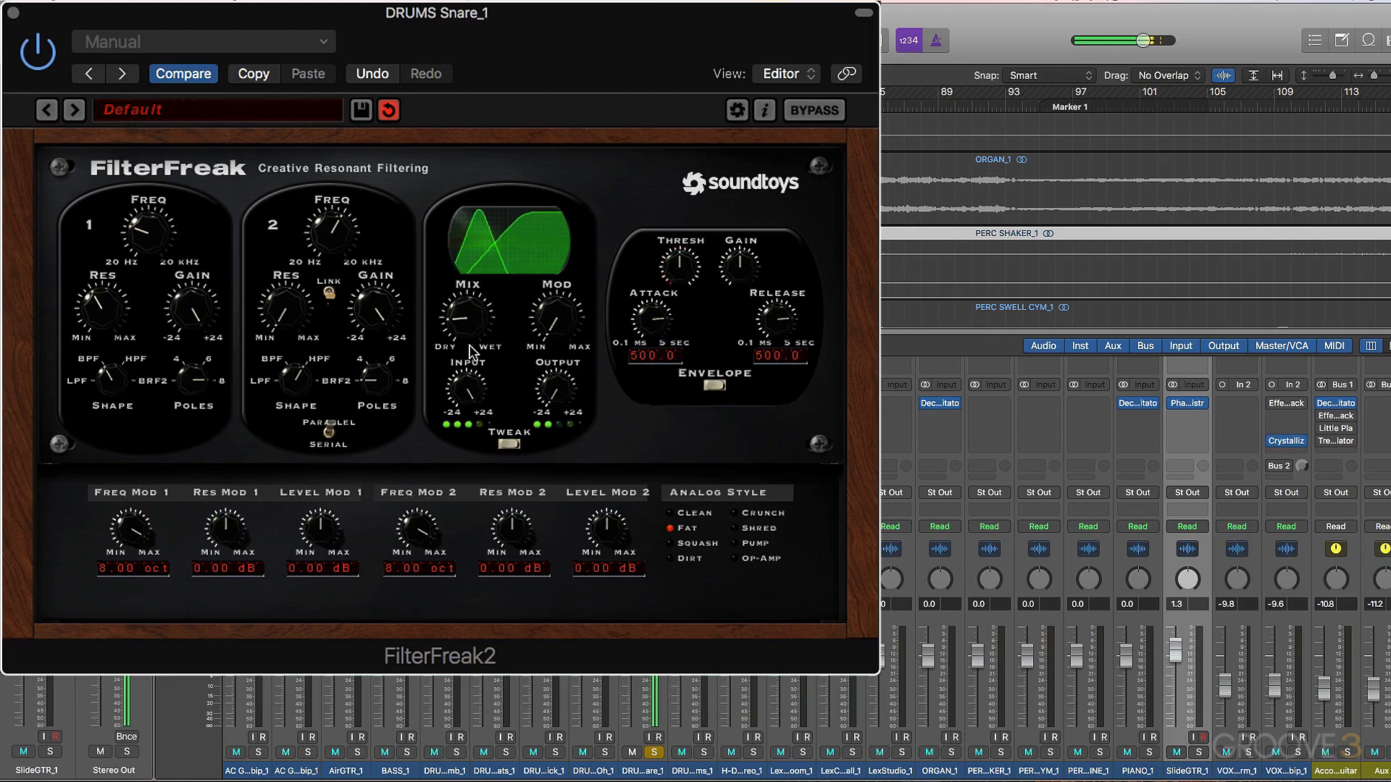
Compare the snare with the plug-in off and on, and rebuild the mix from fully dry to a low blend
click(38, 53)
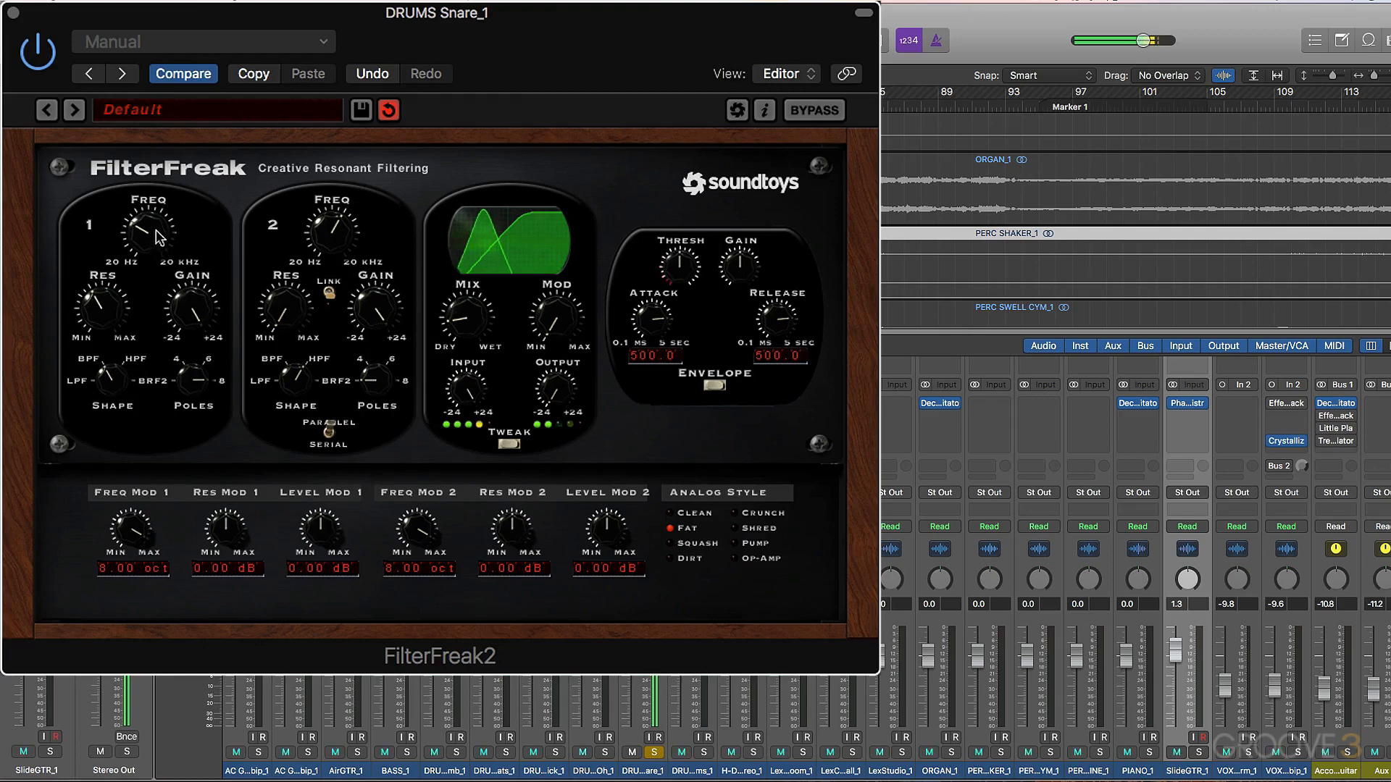
click(40, 57)
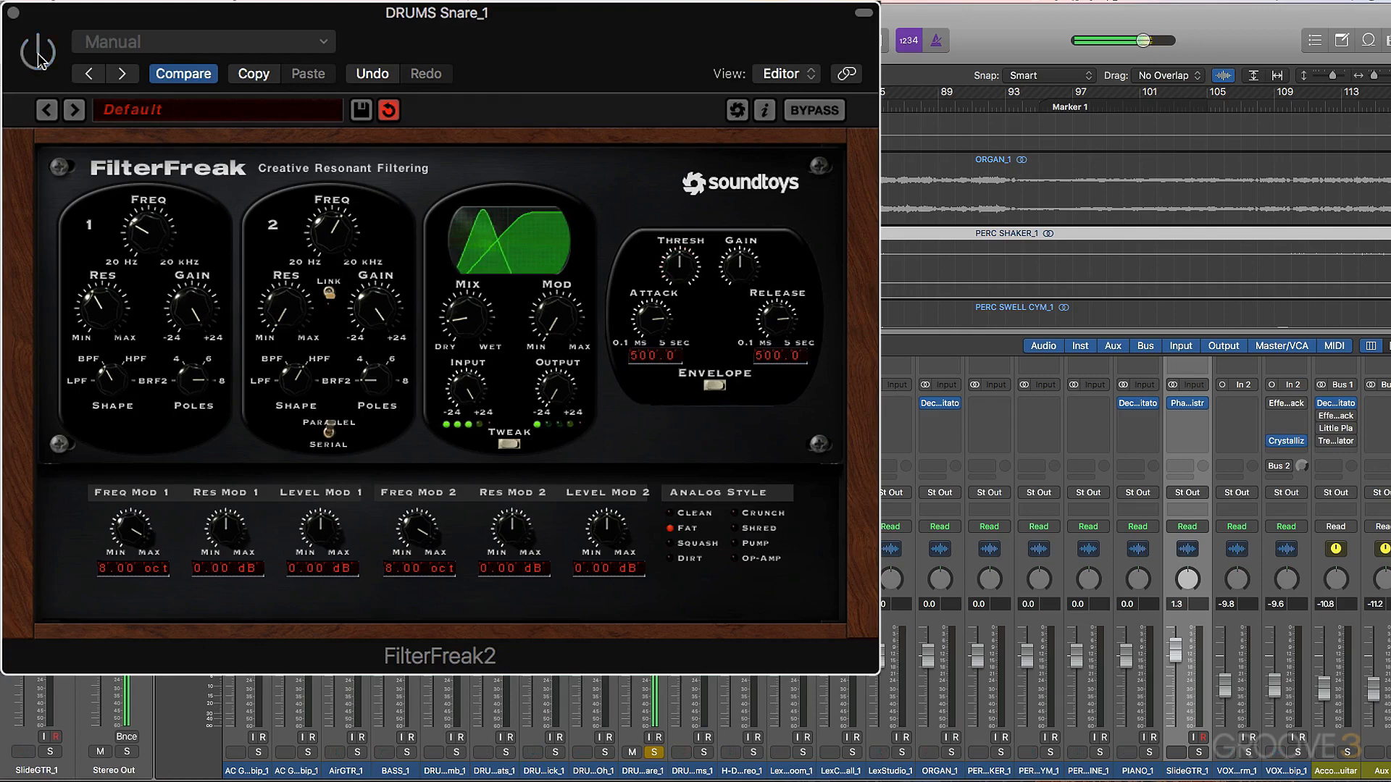
click(39, 55)
drag(467, 317, 480, 474)
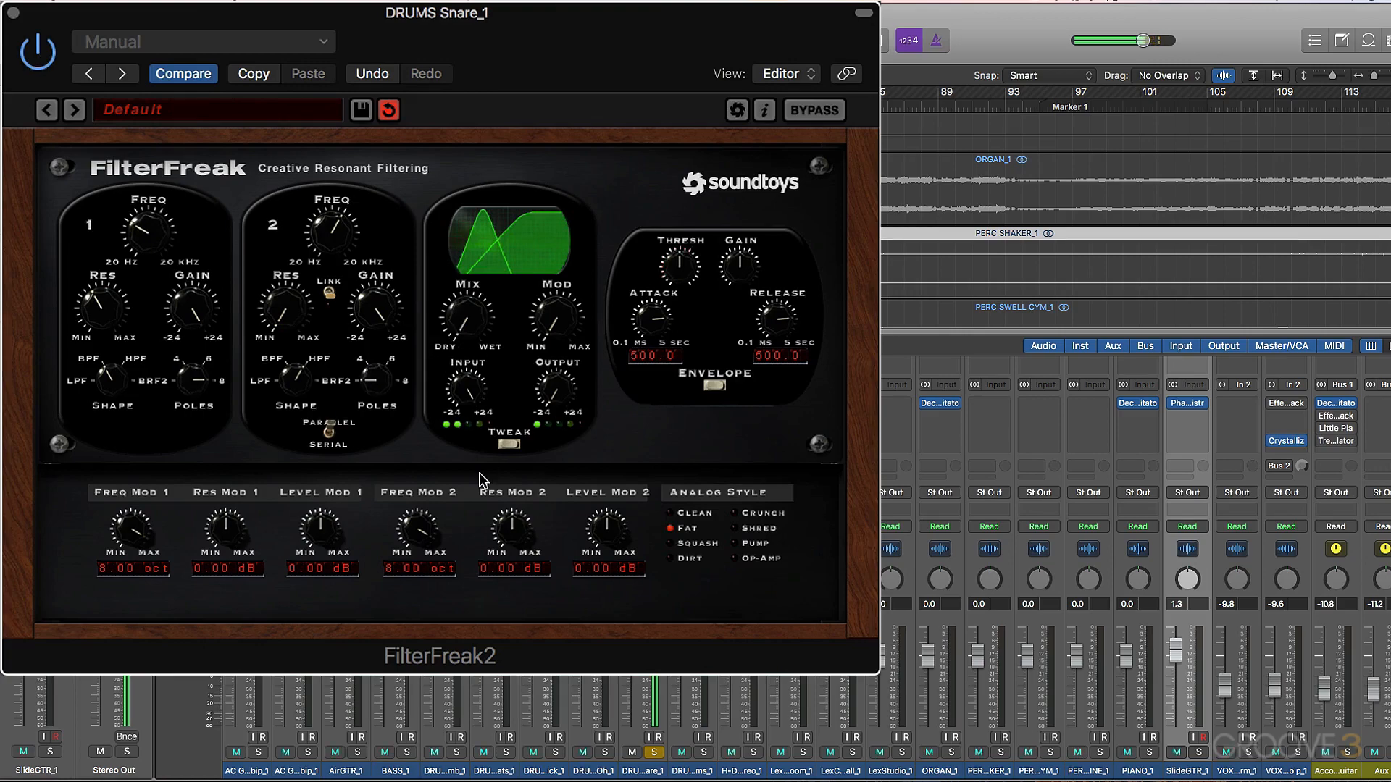
drag(468, 311, 463, 259)
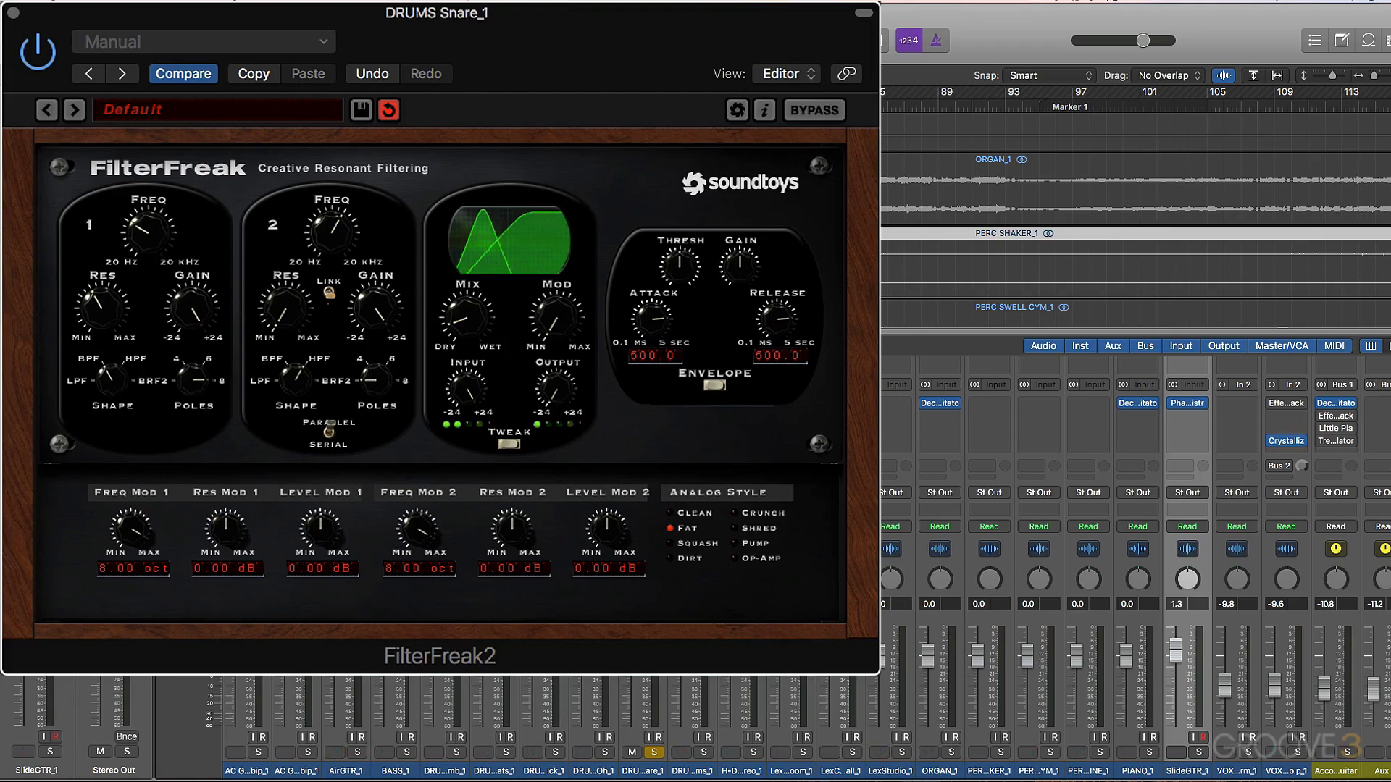
Unsolo the snare and rebalance the mix amount and output level against the full song
click(656, 752)
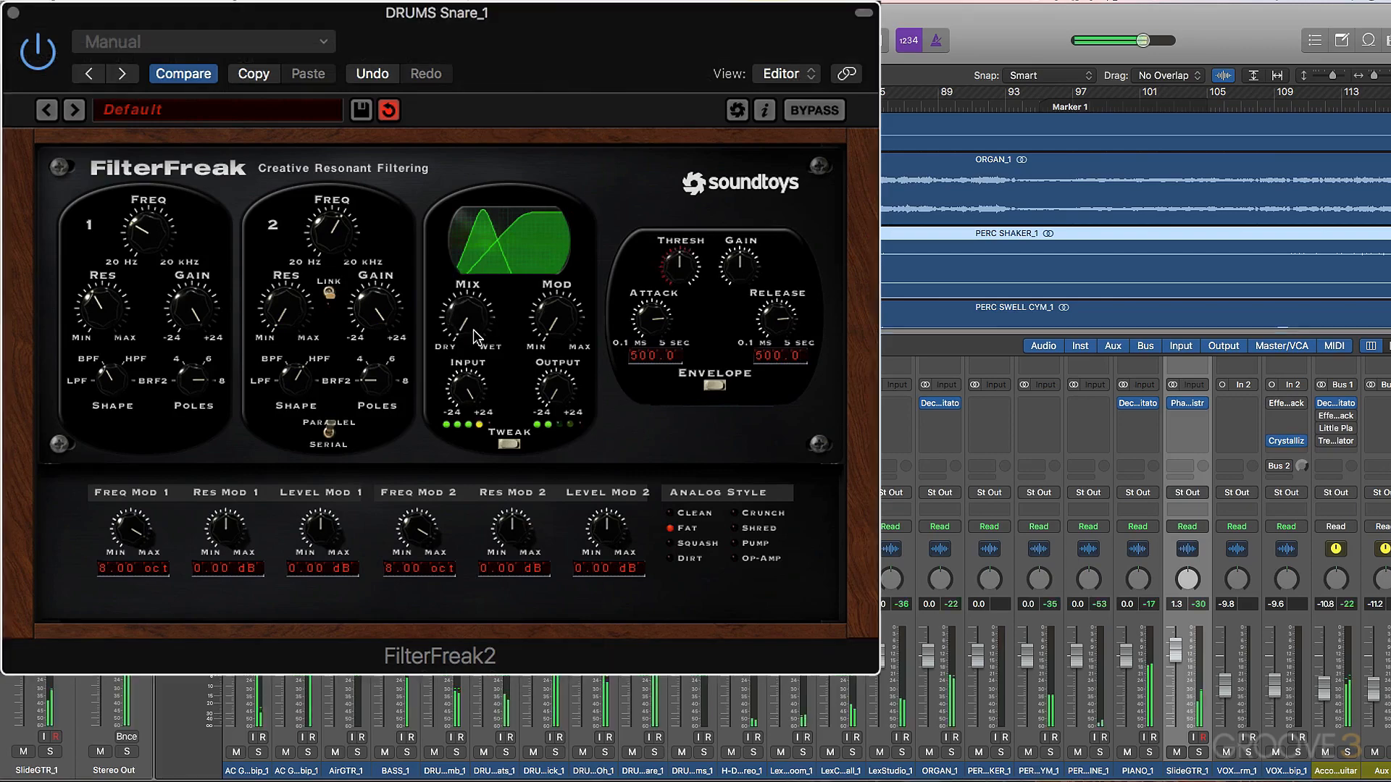
drag(481, 323, 476, 295)
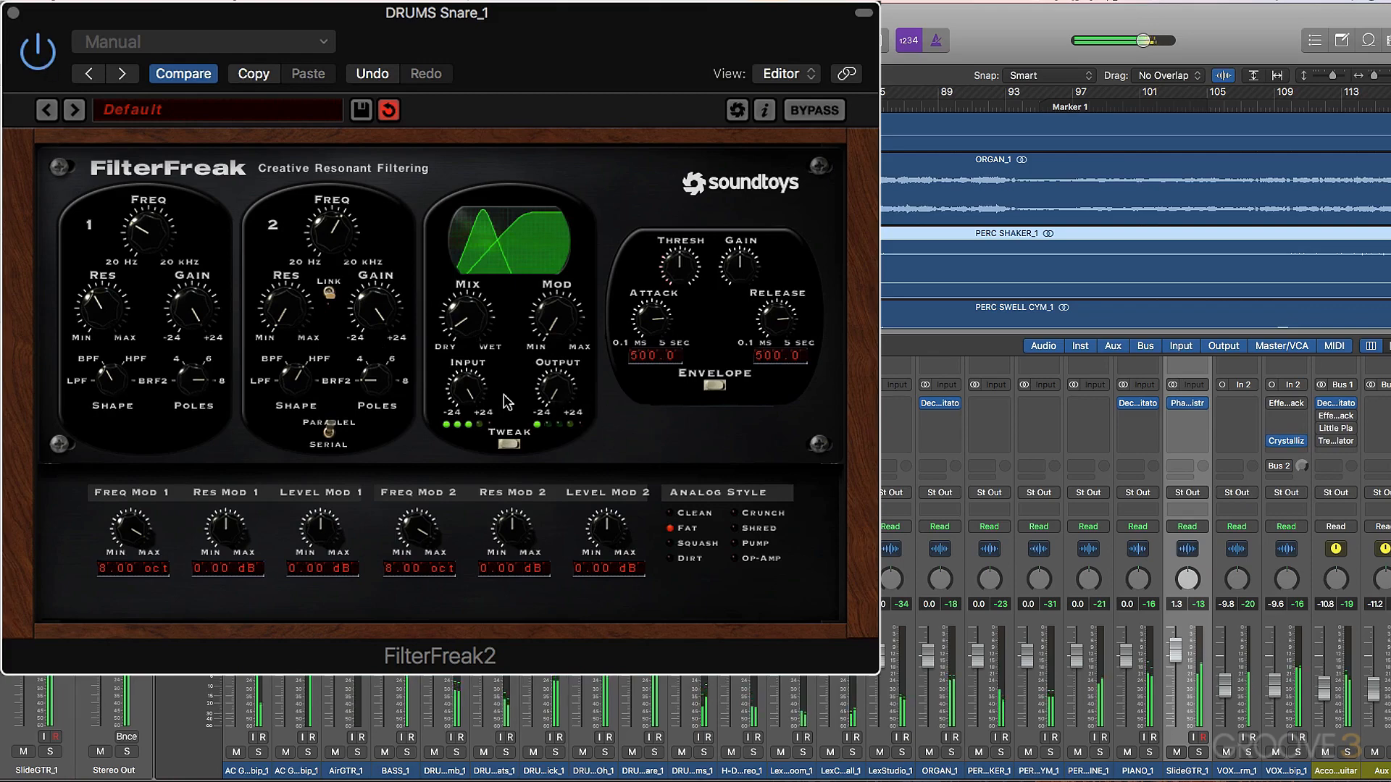
drag(560, 387, 572, 420)
drag(475, 322, 474, 319)
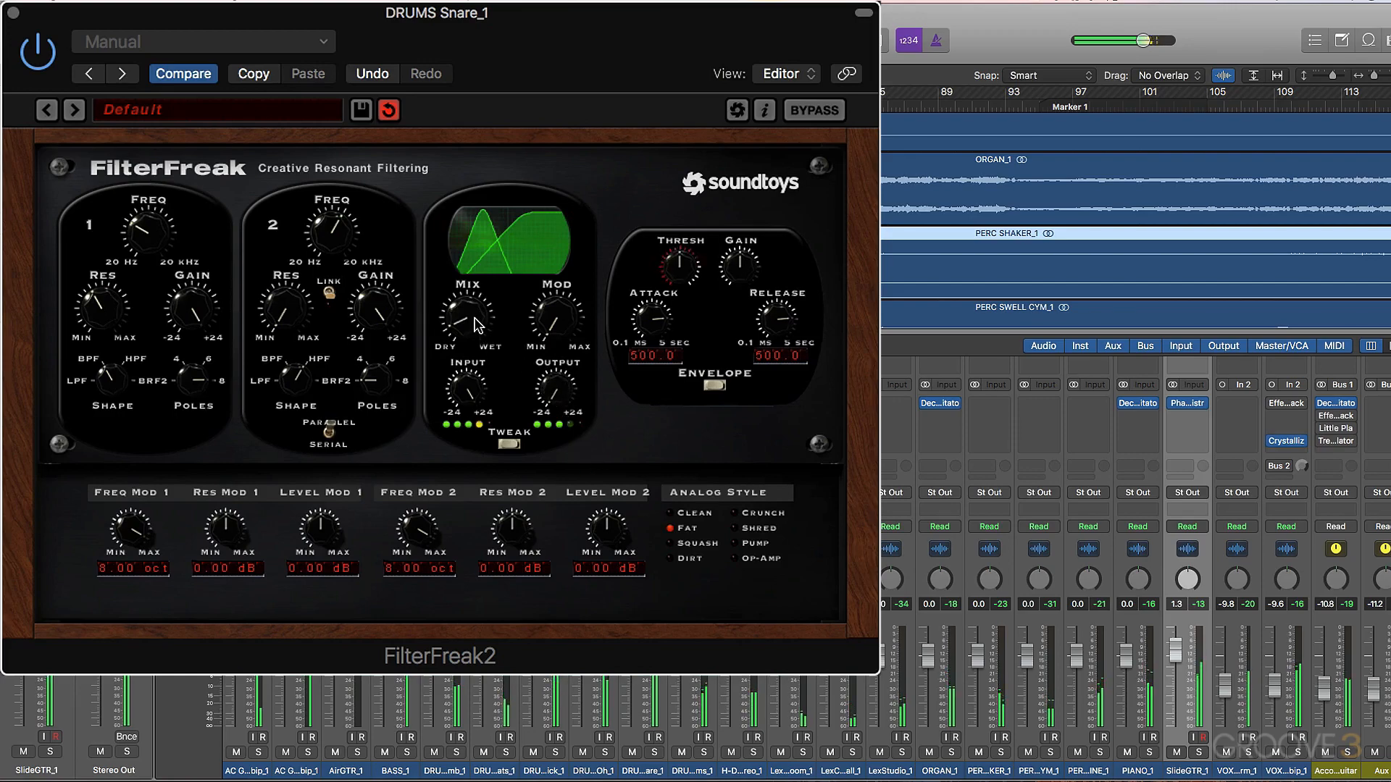
Ease back the input level and compare the snare with the plug-in off and on in the full song
click(38, 56)
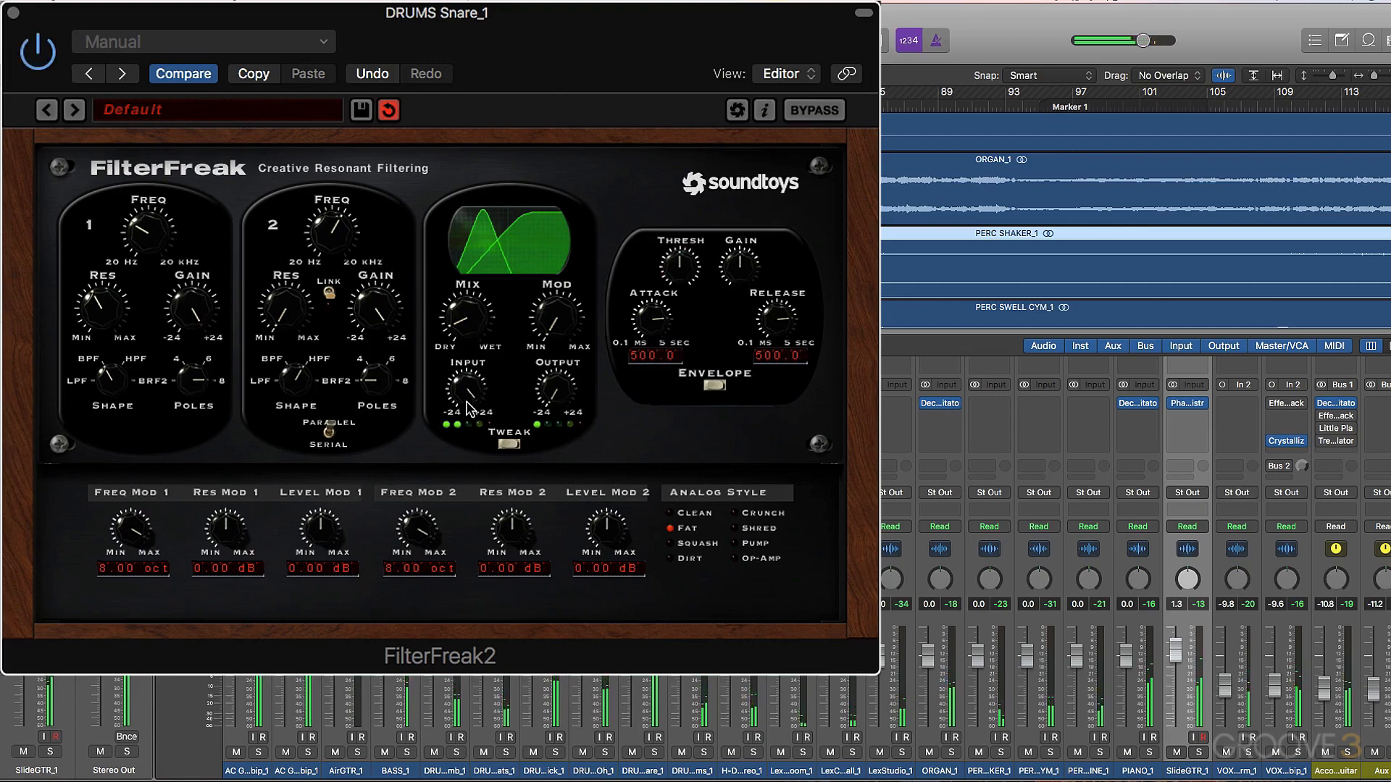
drag(467, 405, 469, 399)
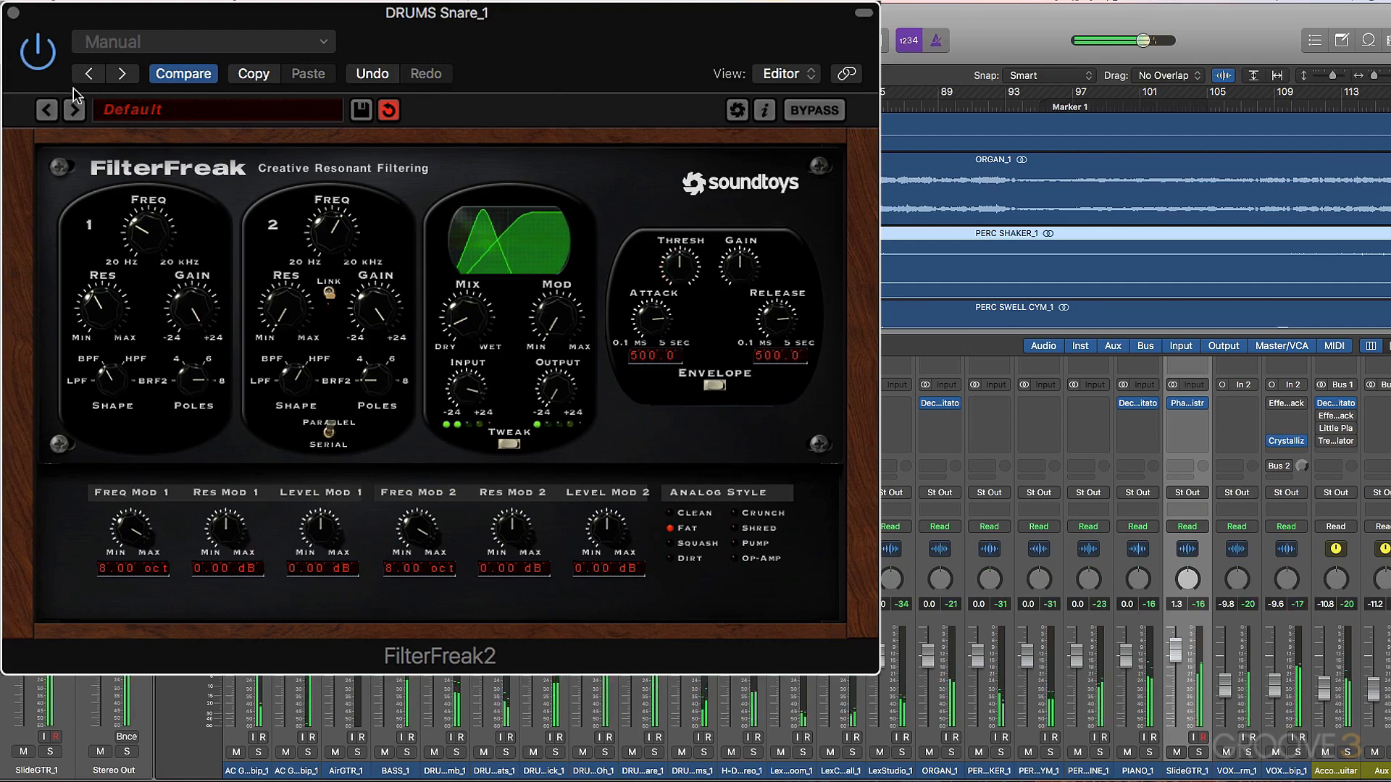
click(44, 54)
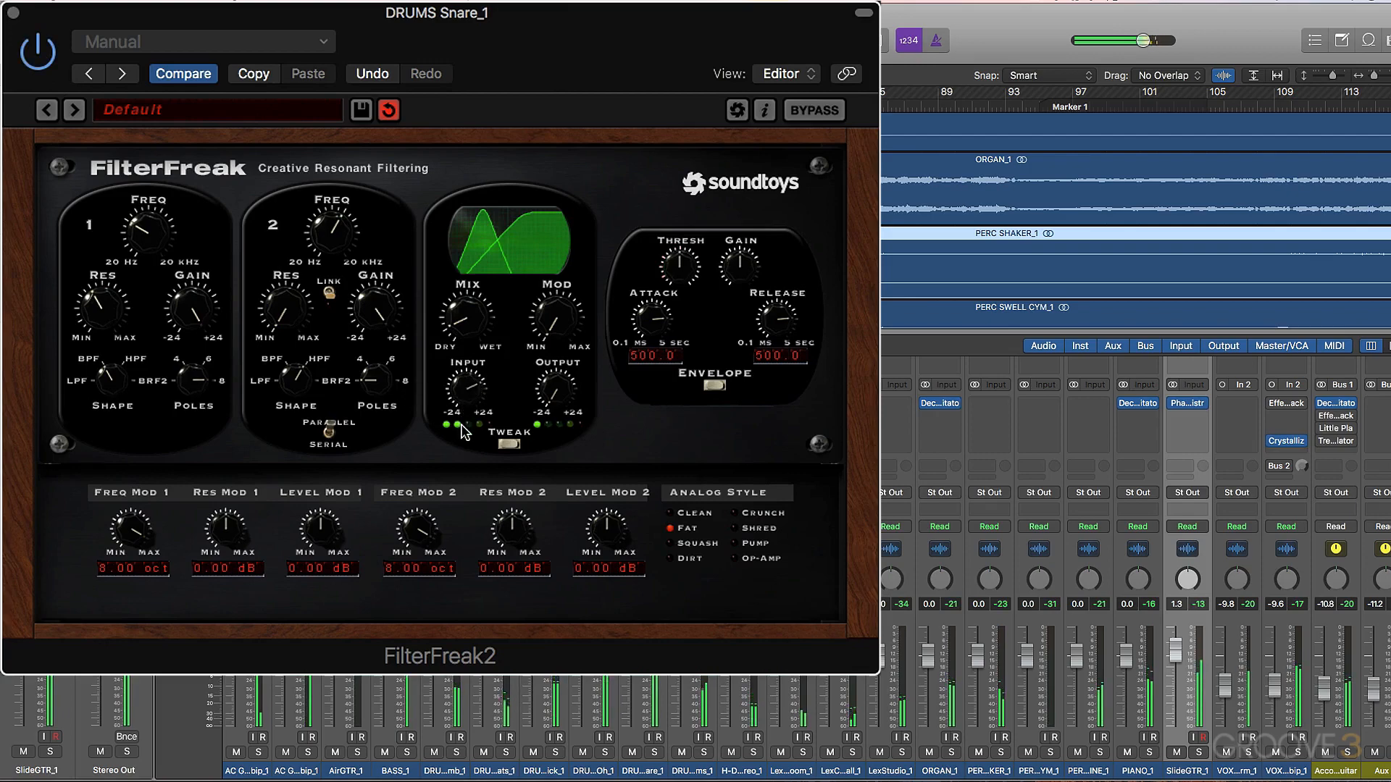
click(38, 59)
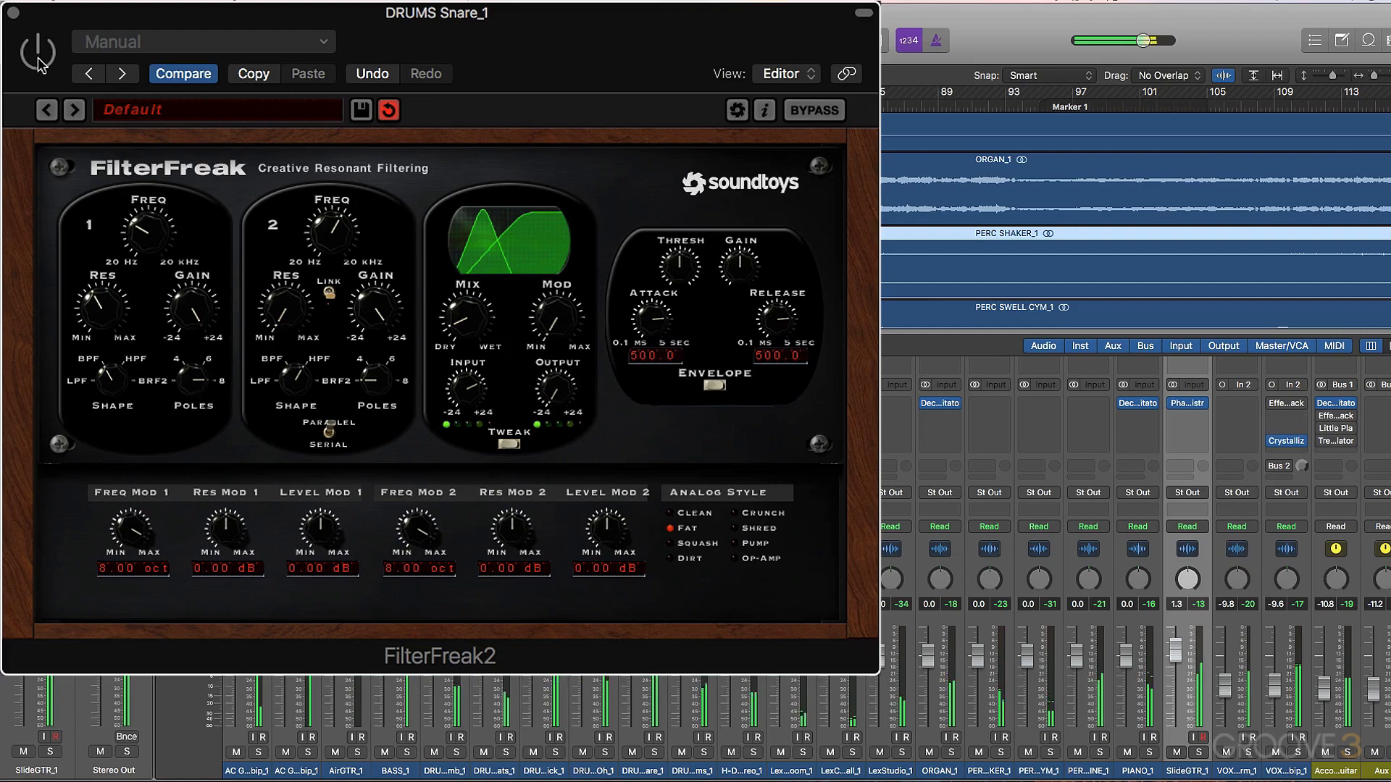
click(38, 60)
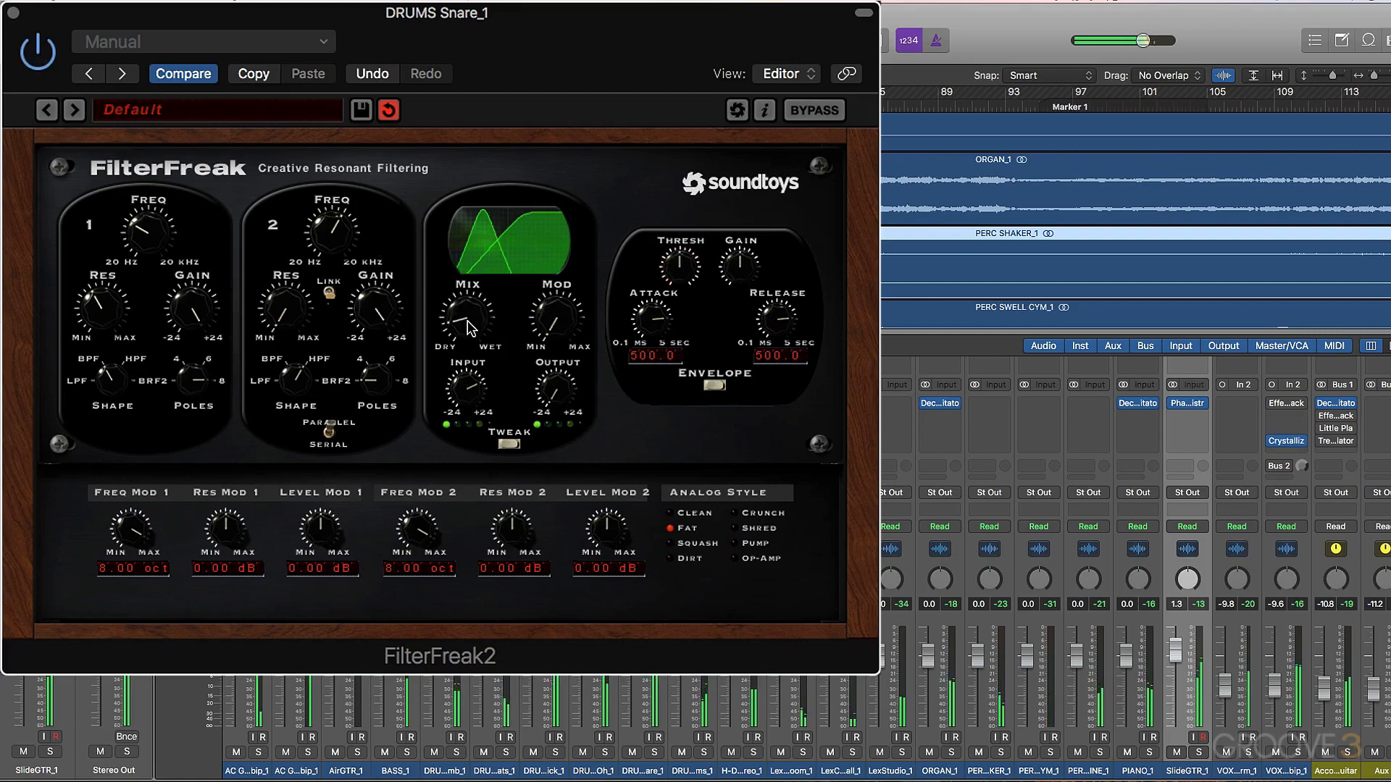
click(46, 55)
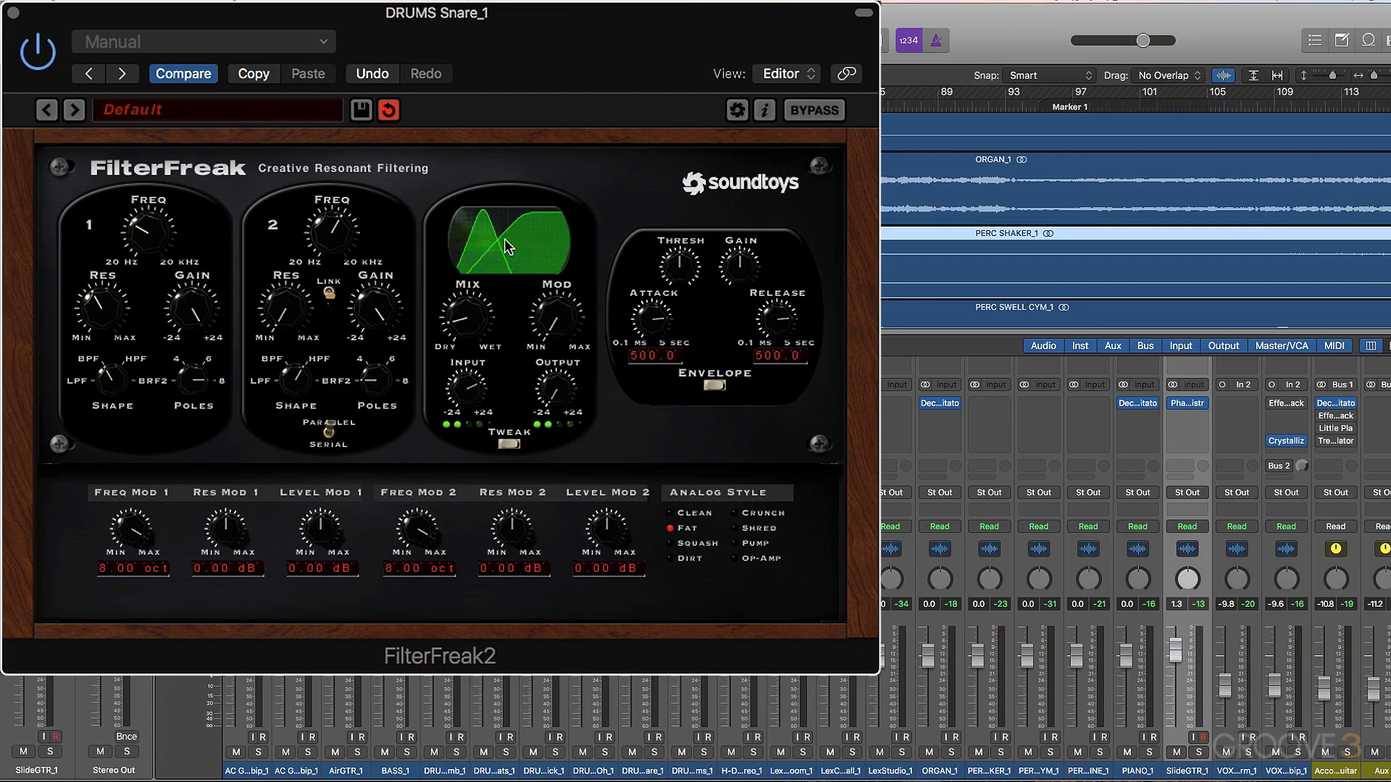
Raise the modulation amount and set the envelope attack to 37.2 ms while the full song plays
drag(552, 311, 552, 266)
drag(553, 317, 553, 297)
key(space)
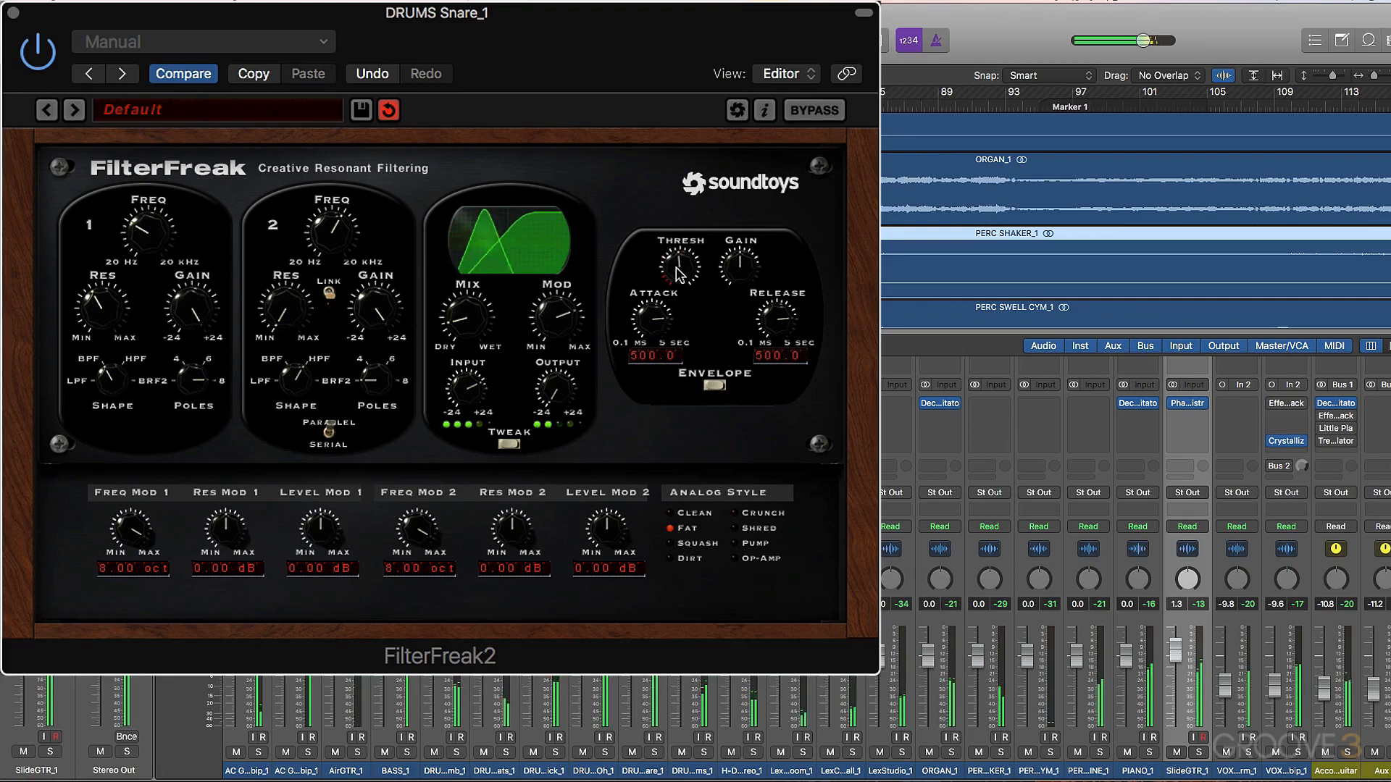
drag(652, 317, 653, 342)
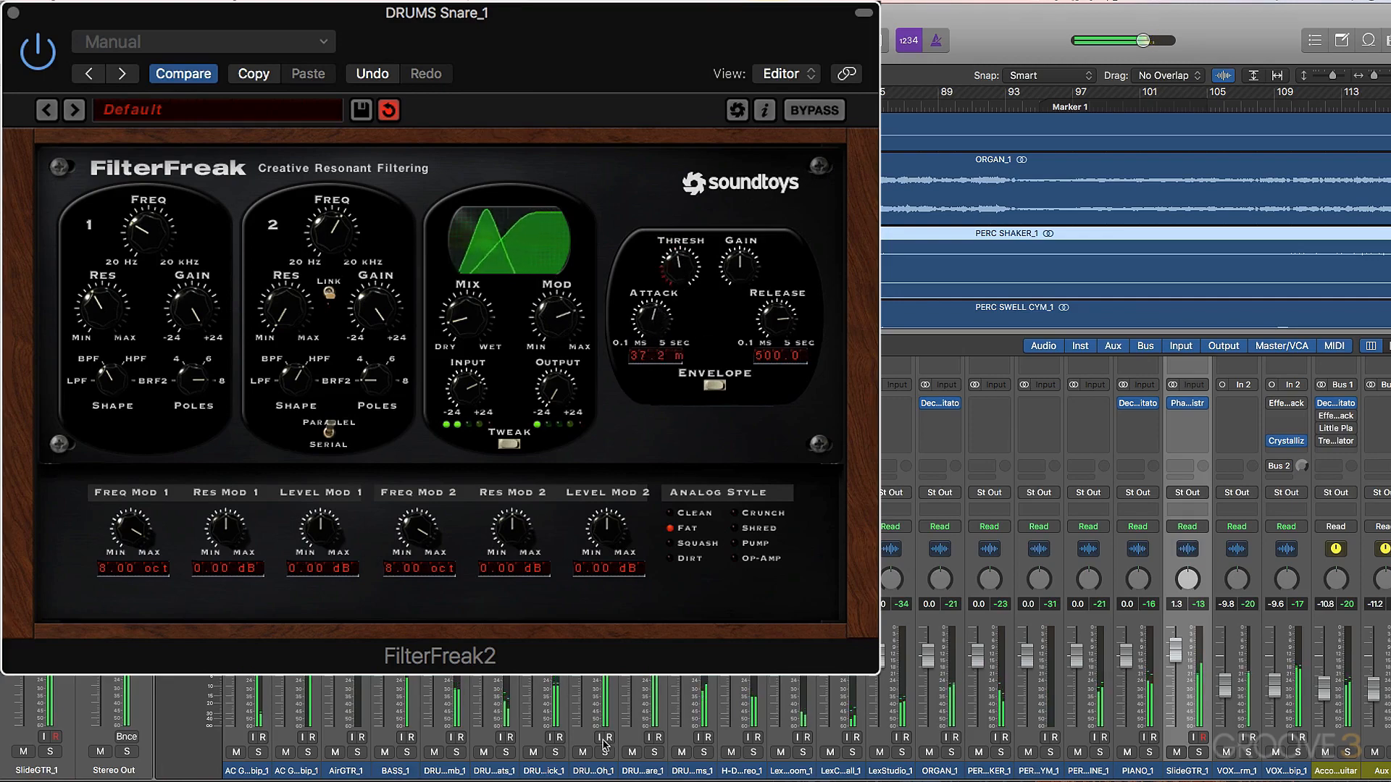
Solo the snare and tune its envelope with more gain, 45.9 ms attack and 399.0 ms release, raising filter 2's resonance
click(655, 752)
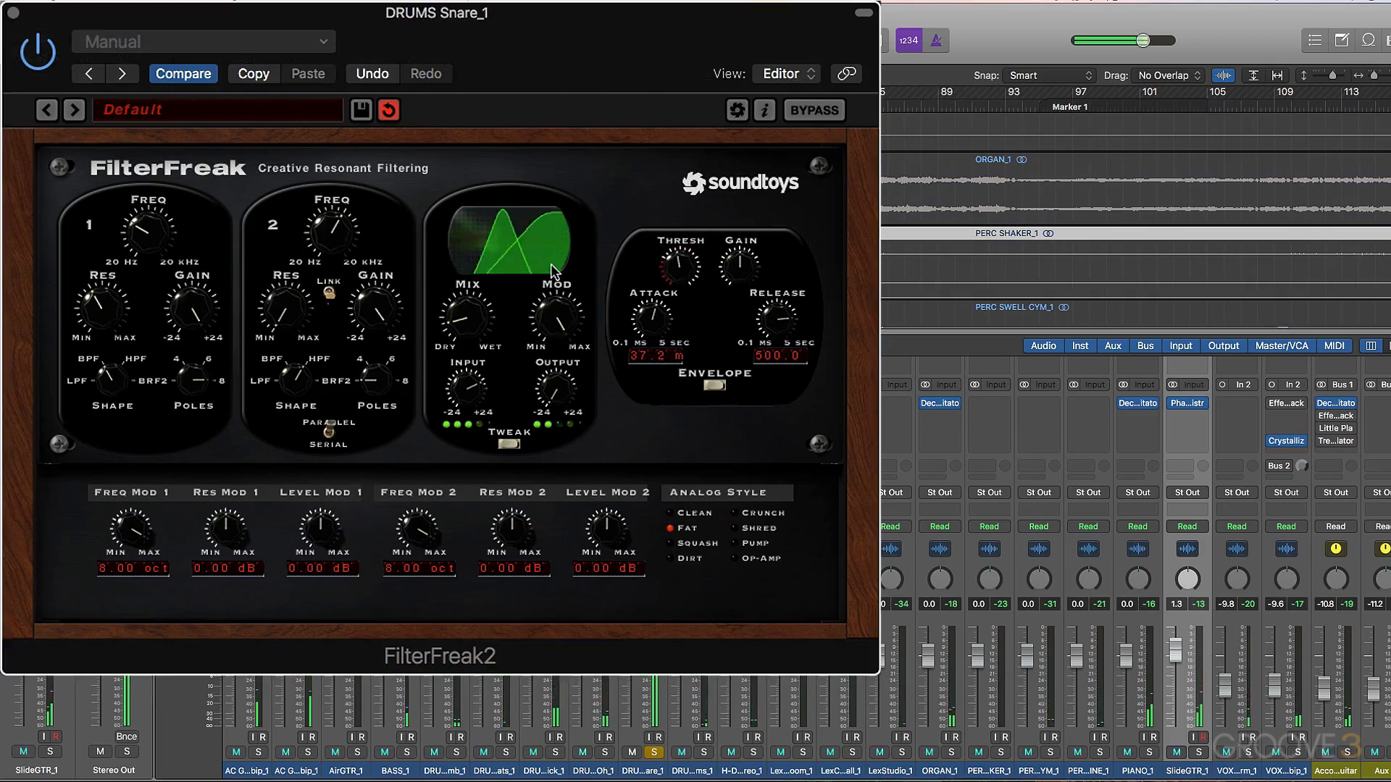
mouse_move(776, 318)
mouse_down()
mouse_move(772, 375)
mouse_move(774, 301)
mouse_up()
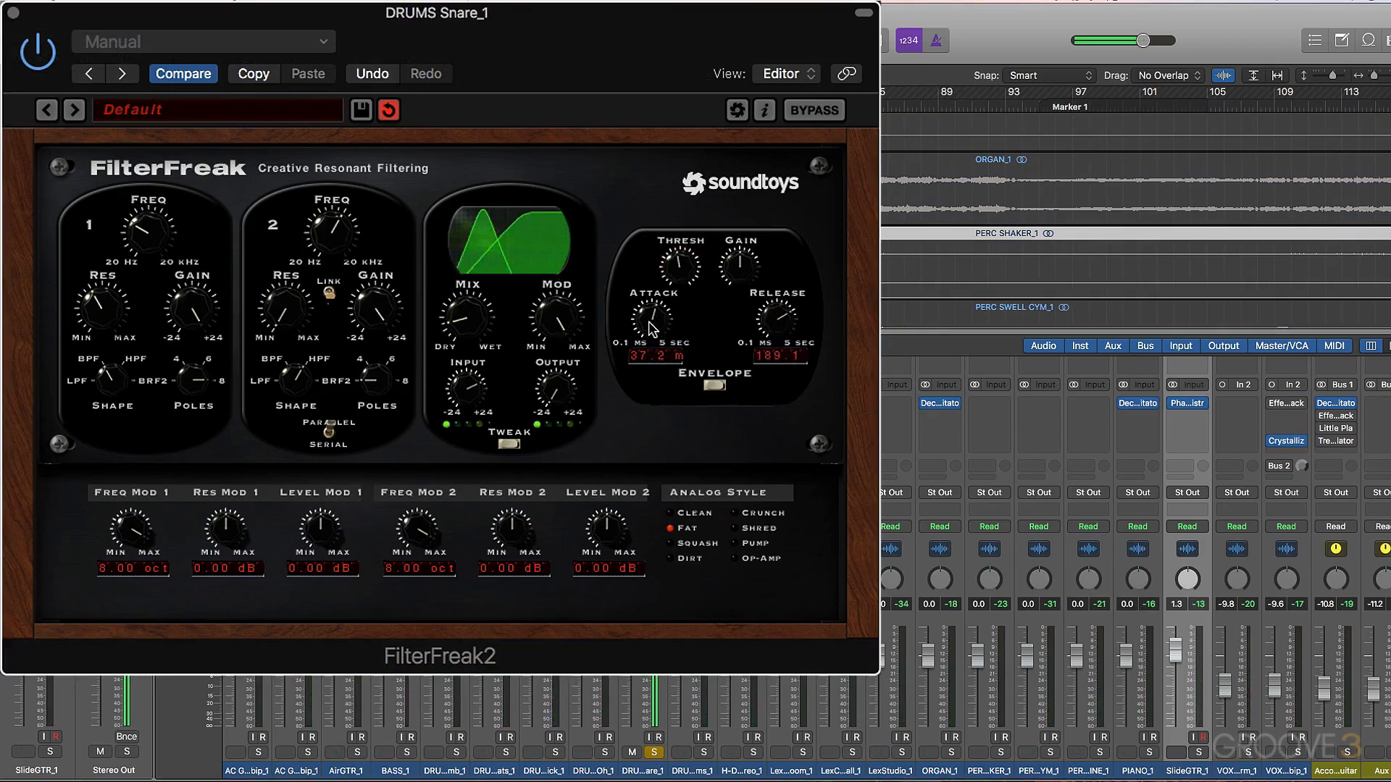
mouse_move(649, 320)
mouse_down()
mouse_move(650, 374)
mouse_move(654, 317)
mouse_up()
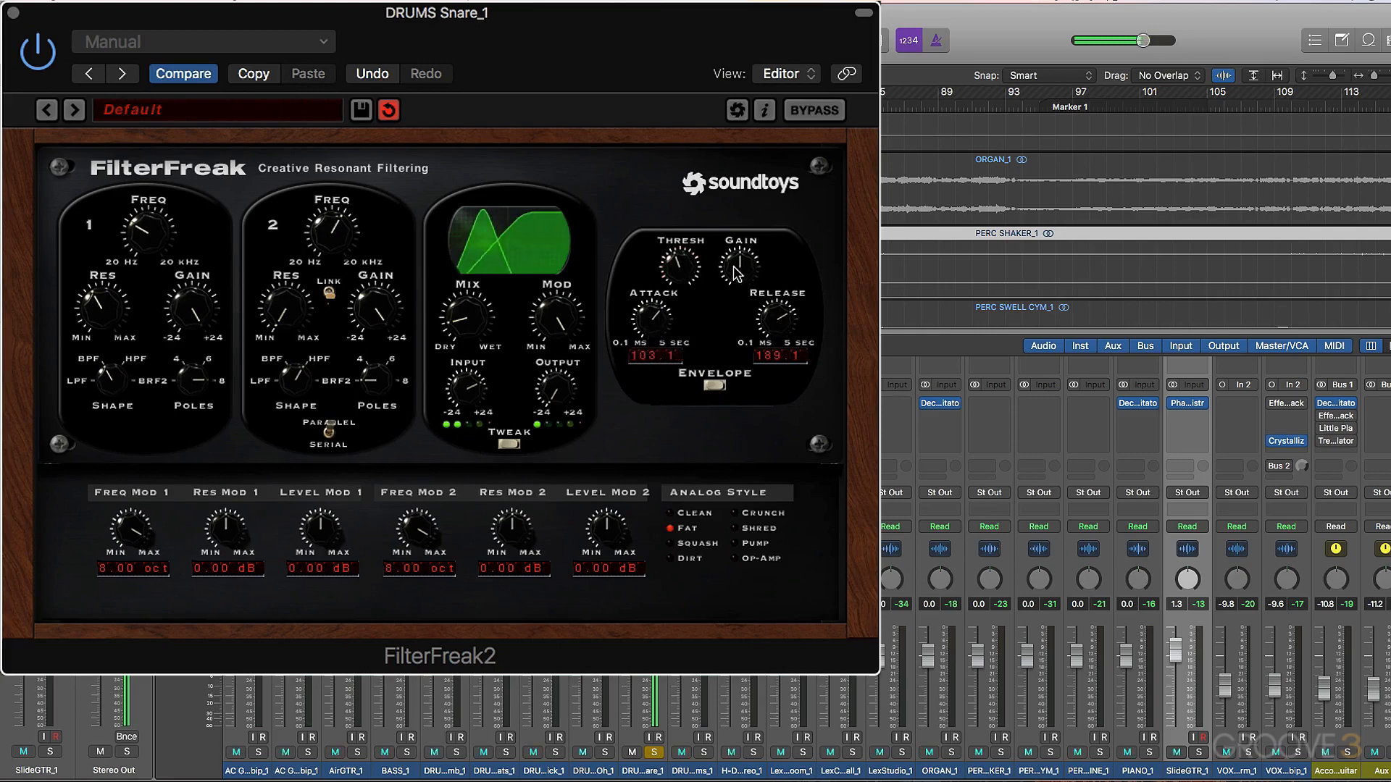
drag(743, 240, 737, 202)
drag(655, 335, 654, 323)
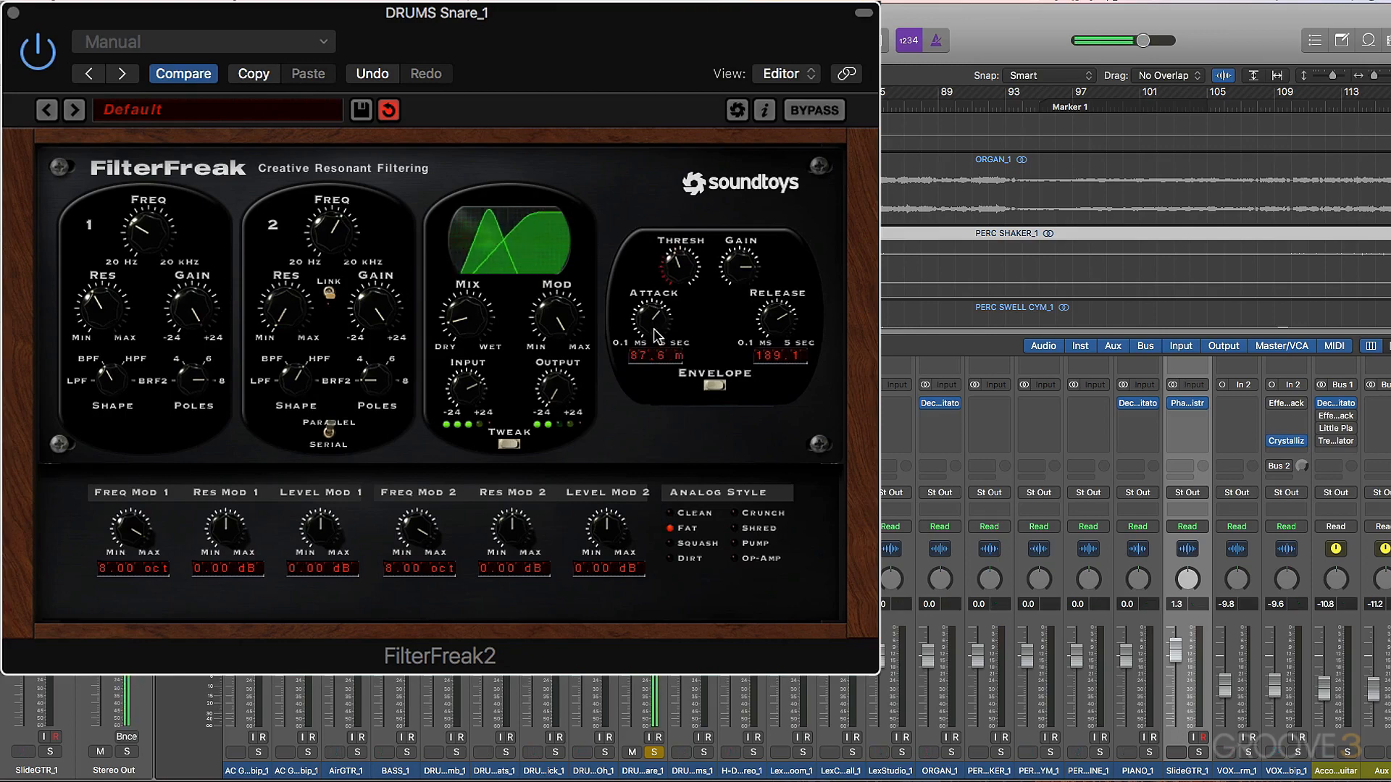
mouse_move(654, 328)
mouse_down()
mouse_move(658, 354)
mouse_move(655, 340)
mouse_up()
mouse_move(773, 330)
mouse_down()
mouse_move(776, 368)
mouse_move(776, 318)
mouse_move(773, 332)
mouse_up()
mouse_move(298, 310)
mouse_down()
mouse_move(297, 261)
mouse_move(292, 315)
mouse_up()
Unsolo the snare, turn the modulation amount down to minimum and play the full song
click(654, 752)
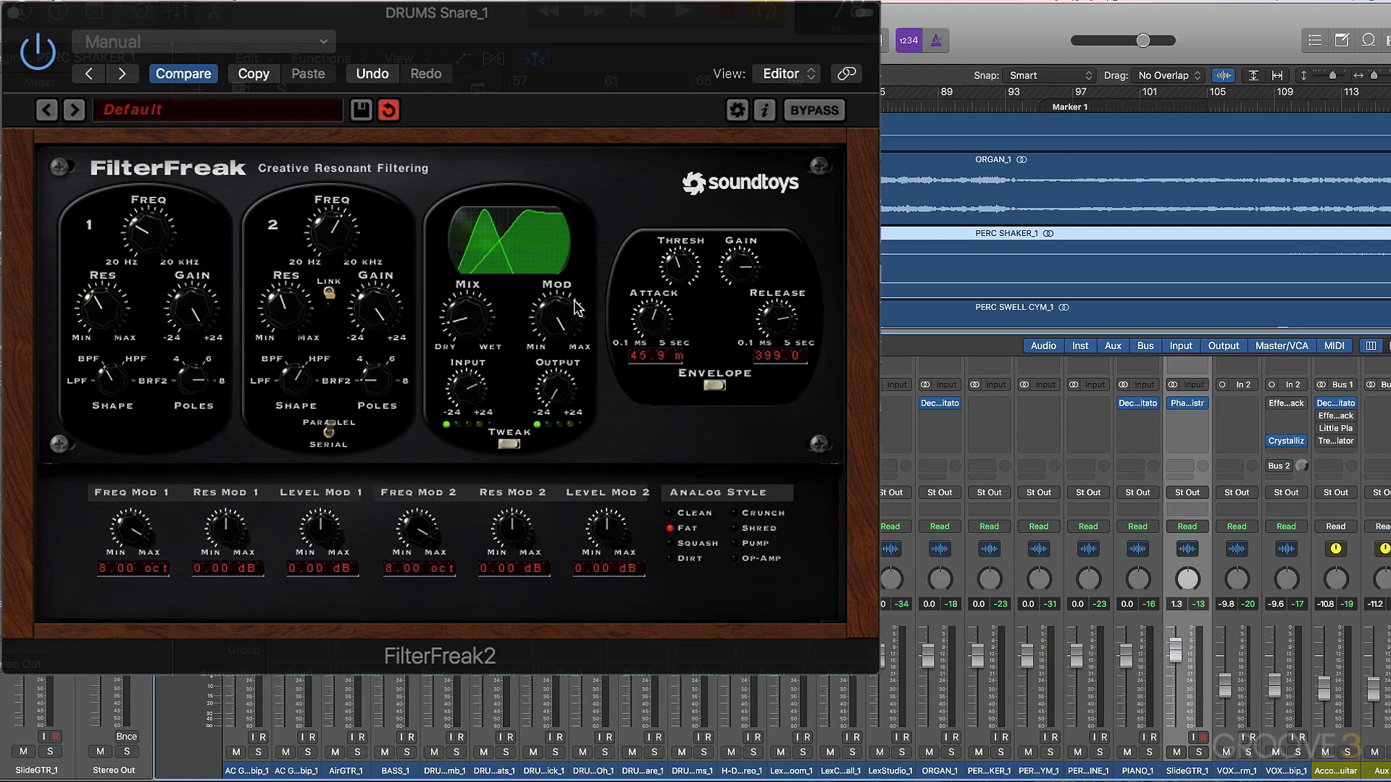
drag(554, 323, 573, 499)
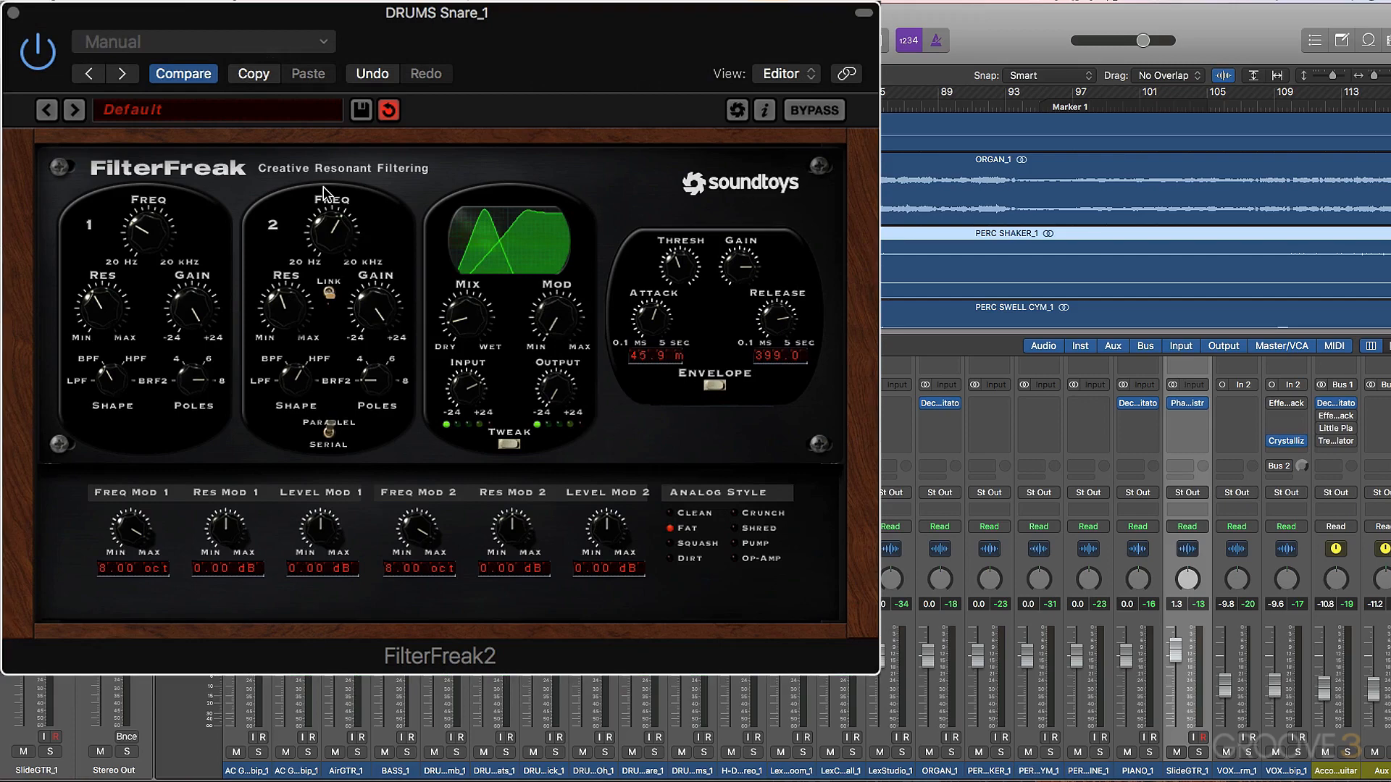
key(space)
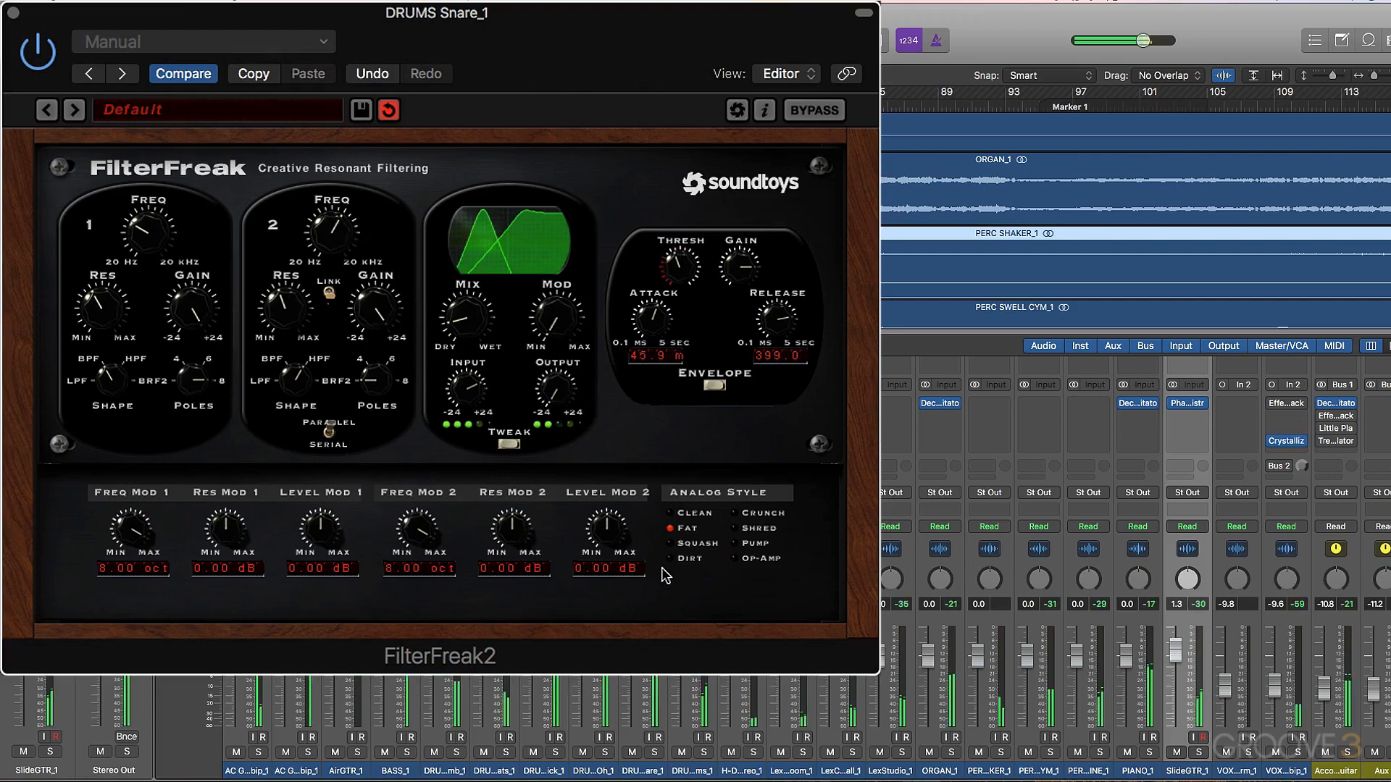
Compare the snare with the plug-in off and on in the full song, and close the plug-in window
click(38, 55)
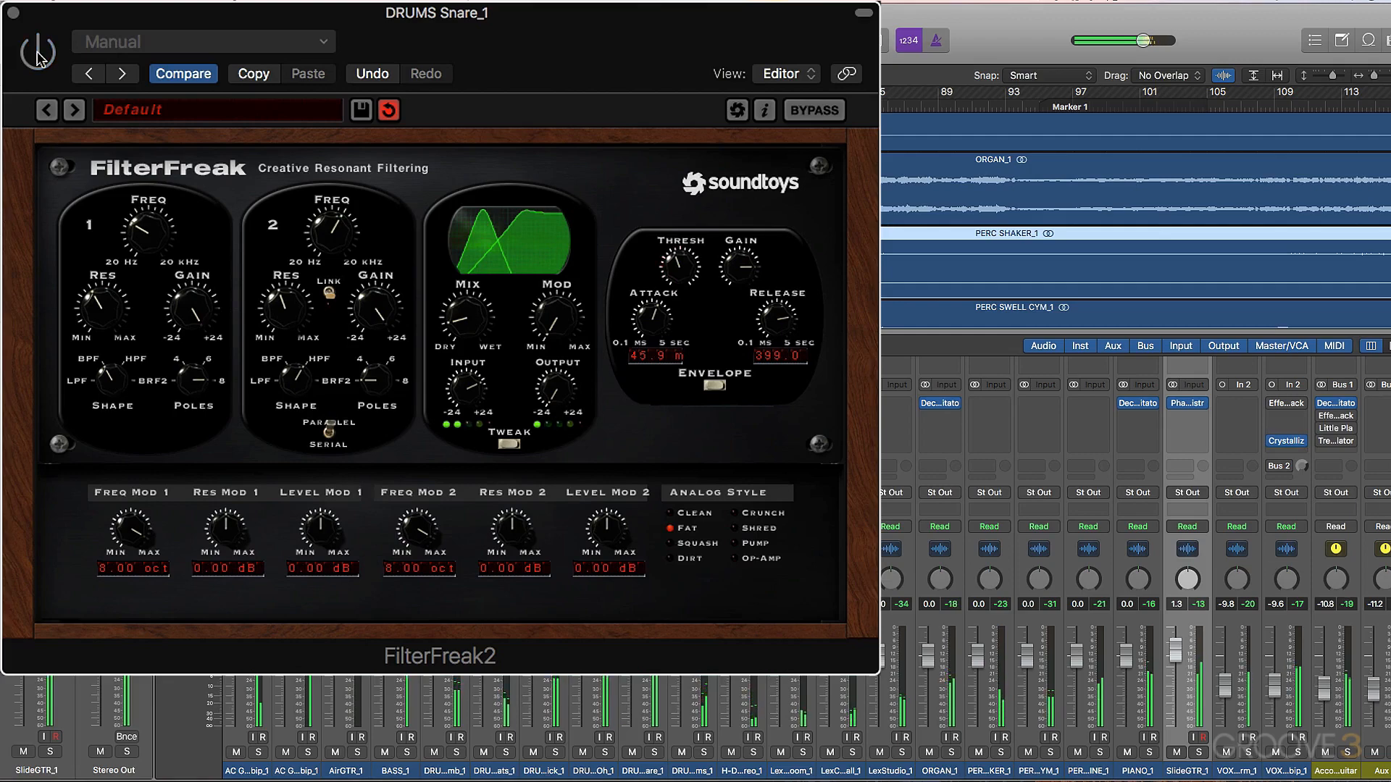
click(38, 55)
click(13, 12)
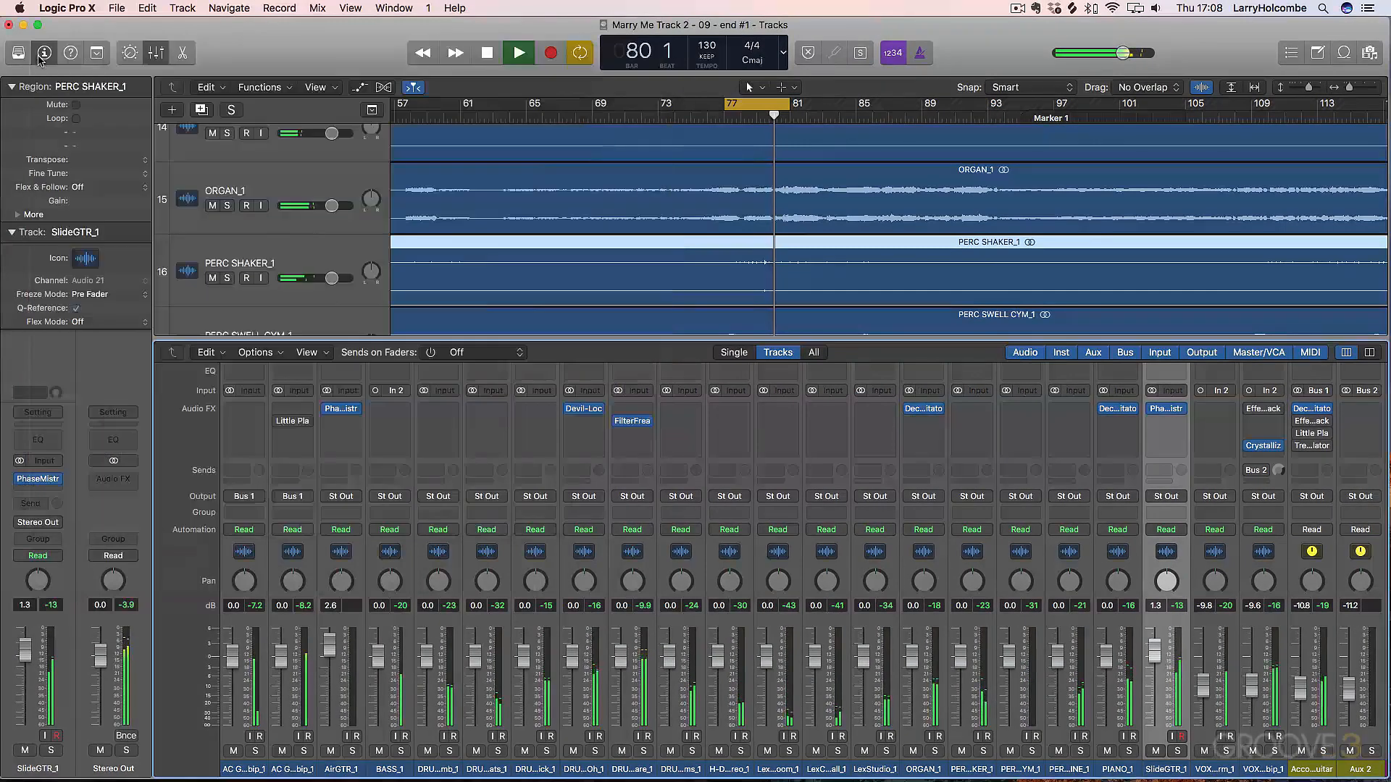